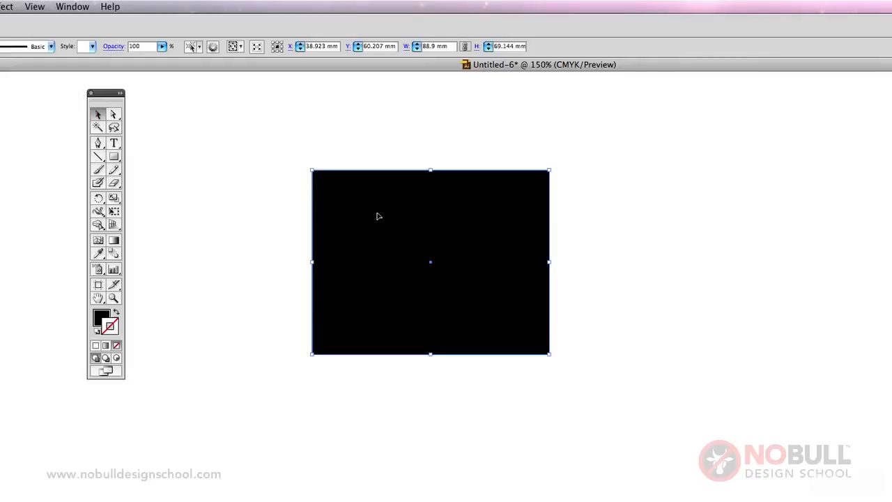
# Move the black rectangle around with the Selection tool to about X 34.2 mm, Y 77.4 mm, and deselect it
pyautogui.moveTo(382, 216); pyautogui.dragTo(528, 251)
pyautogui.moveTo(578, 273); pyautogui.dragTo(372, 261)
pyautogui.moveTo(421, 248); pyautogui.dragTo(458, 280)
pyautogui.click(568, 278)
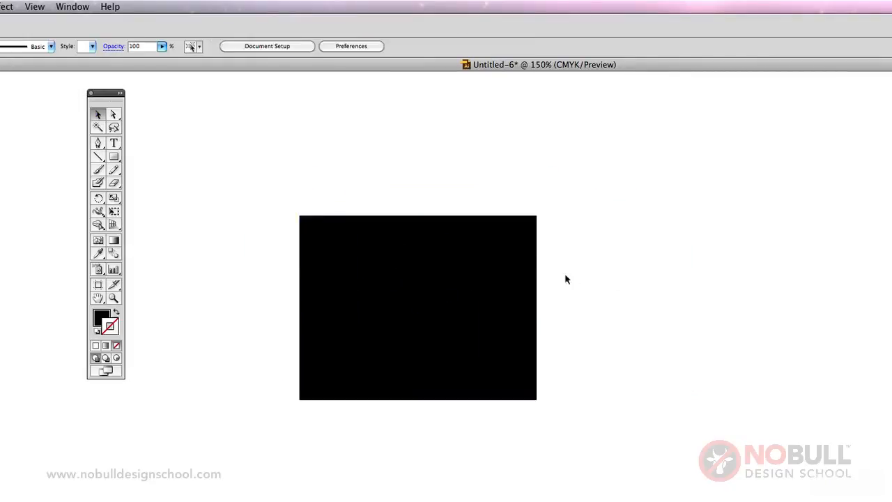
# Enlarge the black rectangle by pulling its upper-right corner outward, and move it up and to the left
pyautogui.click(533, 271)
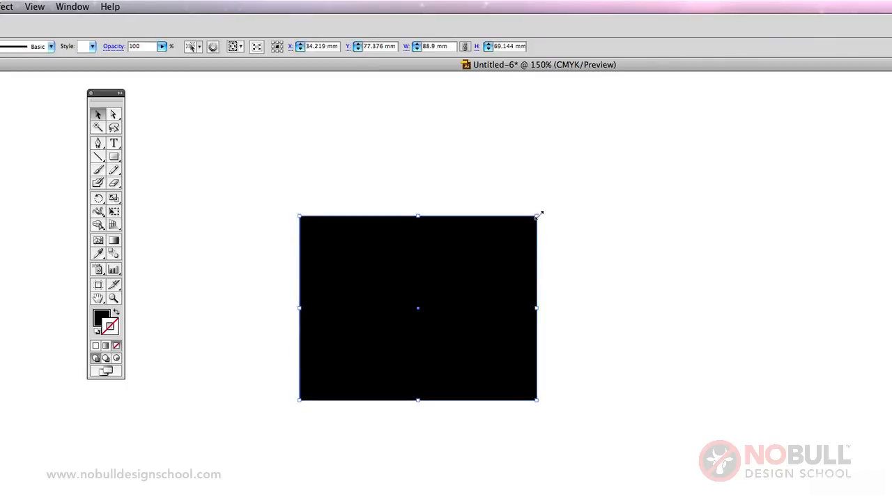
pyautogui.moveTo(536, 216); pyautogui.dragTo(589, 189)
pyautogui.moveTo(548, 281); pyautogui.dragTo(483, 249)
pyautogui.click(623, 272)
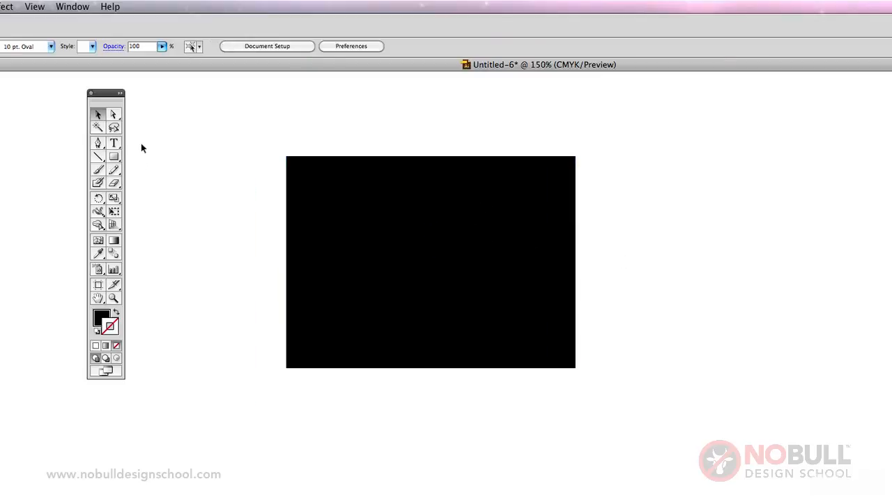
# Try pulling the black rectangle's right edge and its upper-right corner point outward with the Direct Selection tool, undoing each change
pyautogui.click(115, 116)
pyautogui.moveTo(576, 225); pyautogui.dragTo(780, 241)
pyautogui.press('super+z')
pyautogui.click(591, 140)
pyautogui.moveTo(578, 157); pyautogui.dragTo(656, 110)
pyautogui.press('super+z')
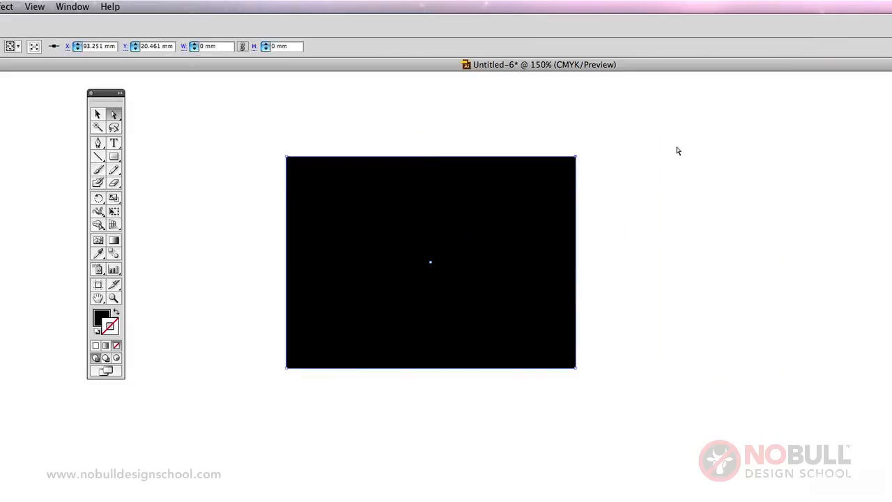
# Move the whole black rectangle to the right and back with the Direct Selection tool, and leave it deselected with the Selection tool active
pyautogui.click(676, 149)
pyautogui.moveTo(432, 277); pyautogui.dragTo(625, 308)
pyautogui.moveTo(585, 241); pyautogui.dragTo(429, 216)
pyautogui.click(97, 114)
pyautogui.click(129, 174)
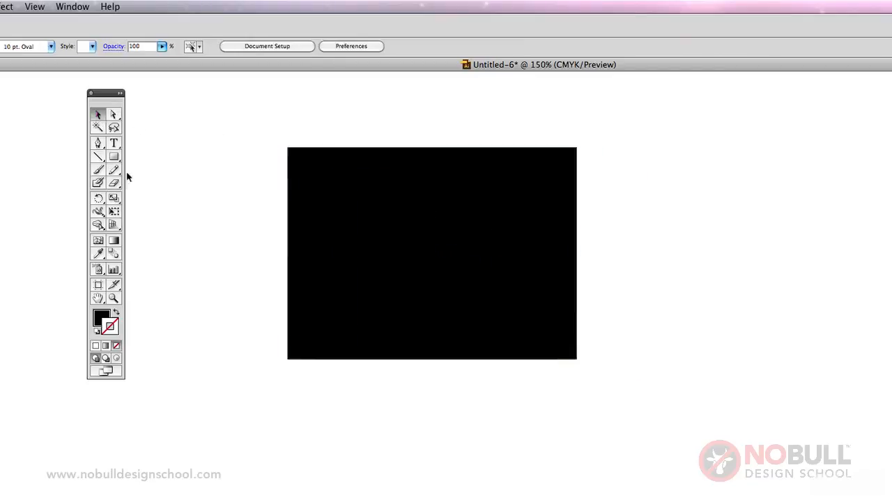
# Draw a second rectangle about 81.8 × 51.7 mm overlapping the black one's lower-right corner, and fill it light blue
pyautogui.click(115, 157)
pyautogui.moveTo(468, 278); pyautogui.dragTo(688, 416)
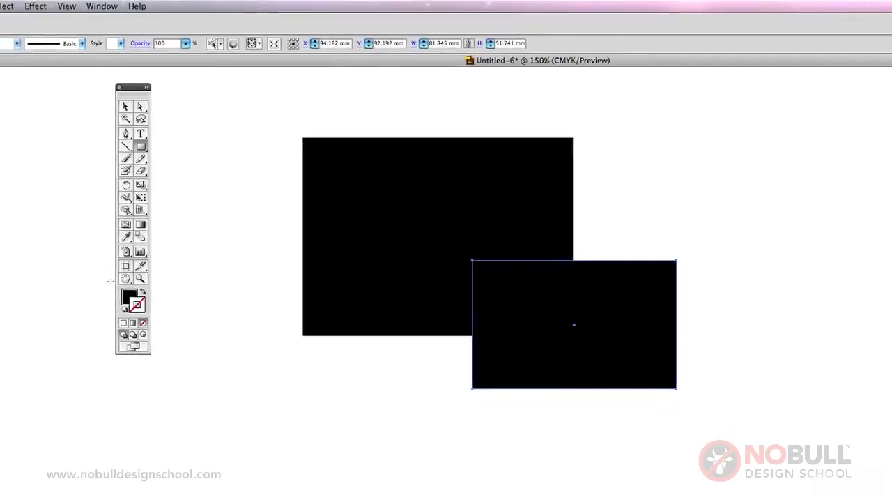
pyautogui.click(194, 248)
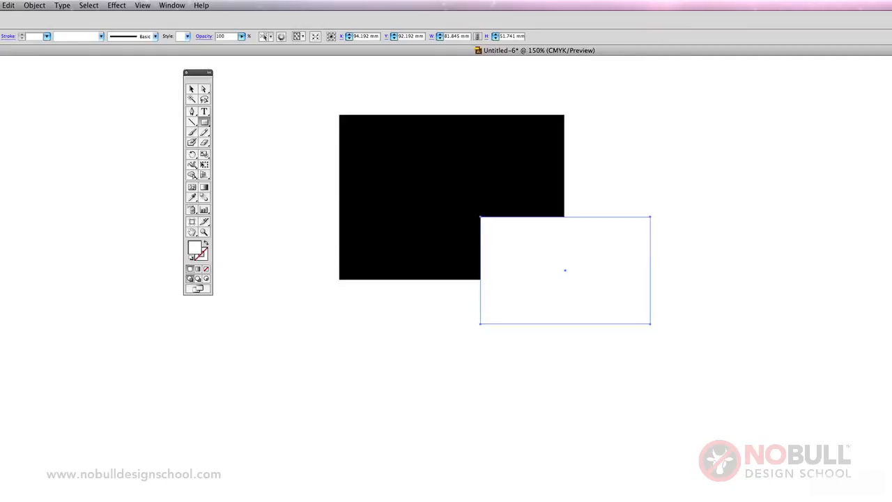
pyautogui.click(191, 89)
pyautogui.click(337, 142)
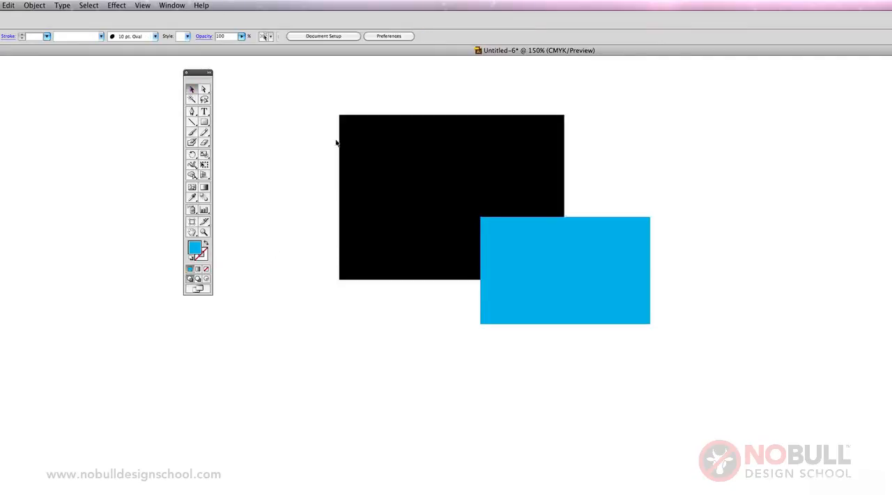
# Group the black and blue rectangles, and deselect the group
pyautogui.click(418, 188)
pyautogui.keyDown('shift'); pyautogui.click(600, 302); pyautogui.keyUp('shift')
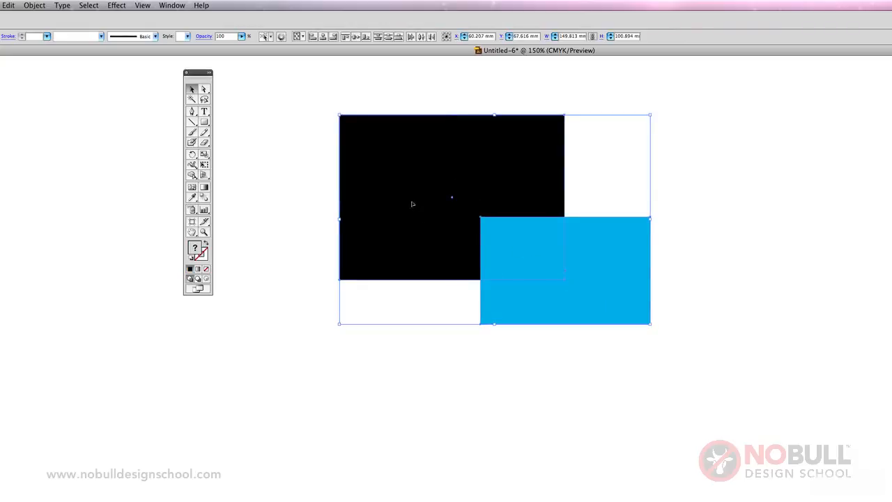
pyautogui.click(34, 5)
pyautogui.click(41, 40)
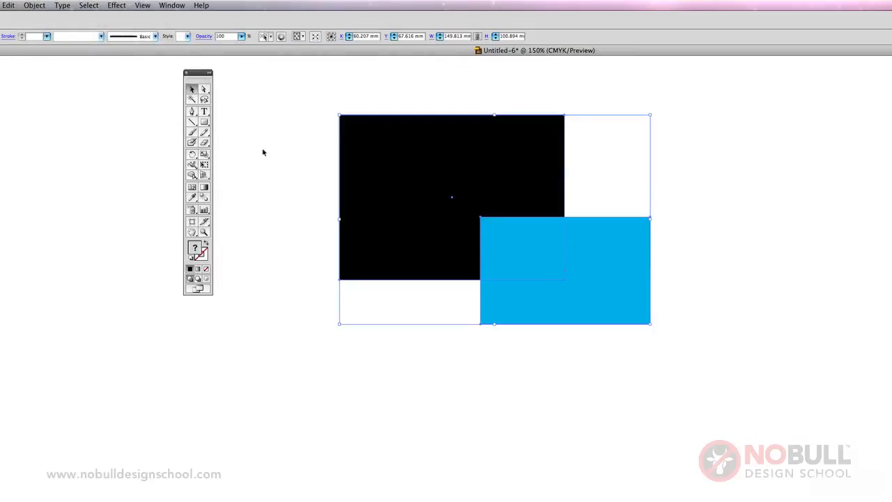
pyautogui.click(263, 152)
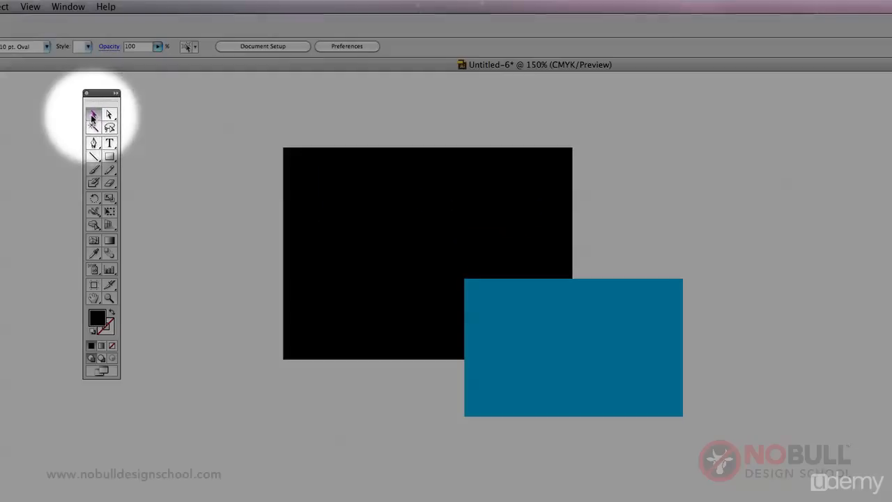
# Move the grouped rectangles together with the Selection tool to about X 38.8 mm, Y 54.2 mm, and deselect them
pyautogui.moveTo(396, 299); pyautogui.dragTo(411, 264)
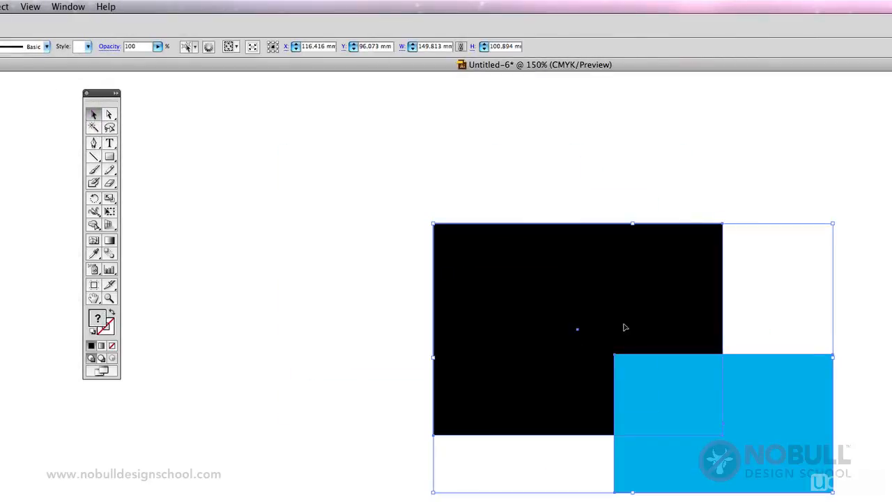
pyautogui.moveTo(341, 230); pyautogui.dragTo(567, 258)
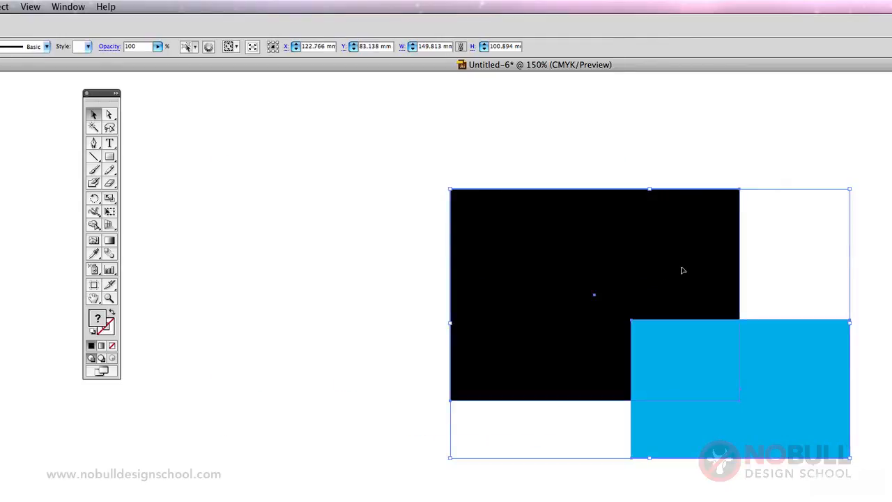
pyautogui.moveTo(683, 270); pyautogui.dragTo(426, 193)
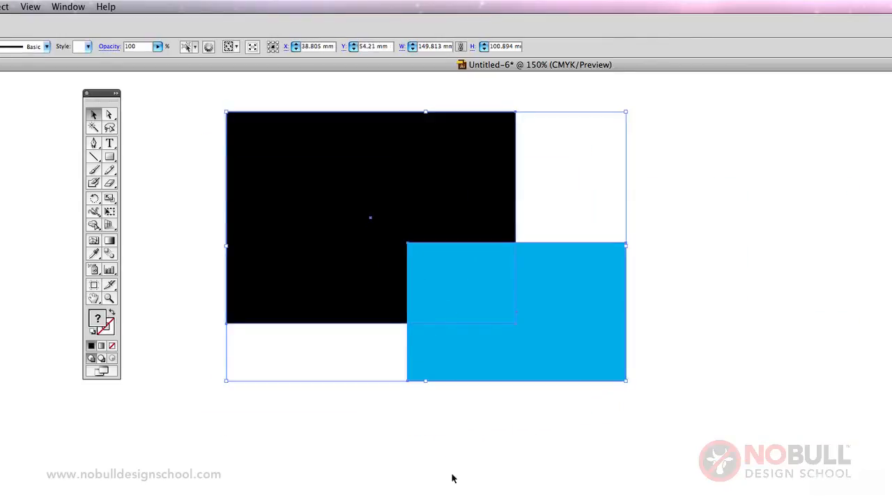
pyautogui.click(452, 478)
# Move only the blue rectangle within the group to about X 127.4 mm, Y 96.4 mm with the Direct Selection tool
pyautogui.click(109, 115)
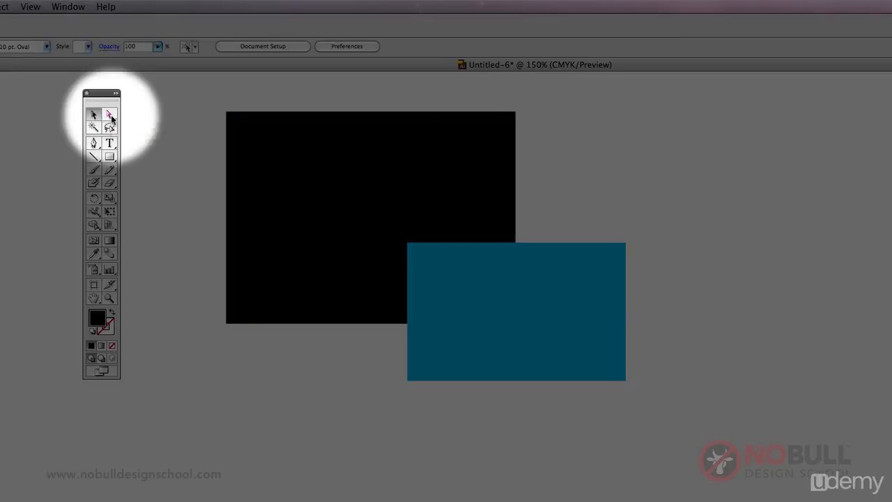
pyautogui.click(534, 283)
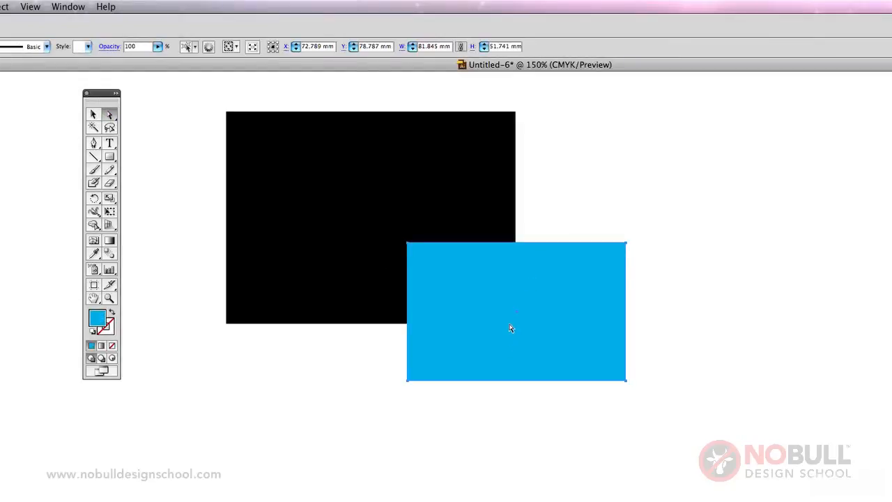
pyautogui.moveTo(509, 325); pyautogui.dragTo(691, 380)
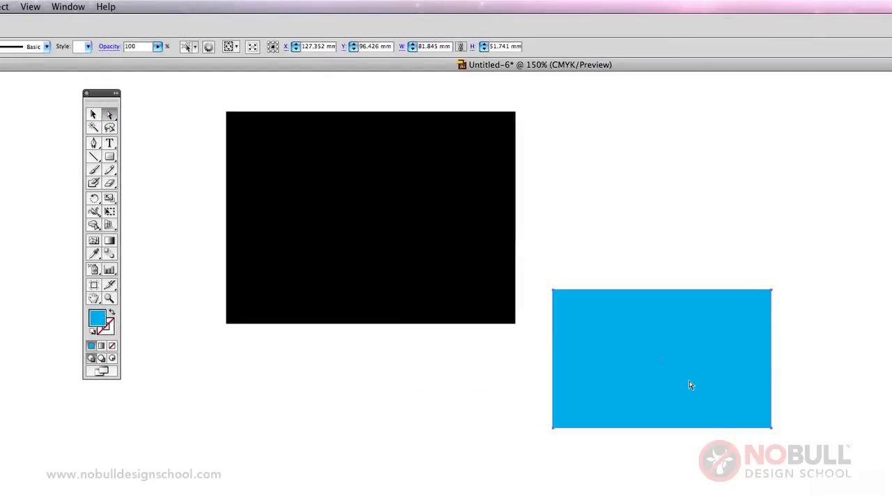
# Move the whole group slightly upward with the Selection tool
pyautogui.click(93, 114)
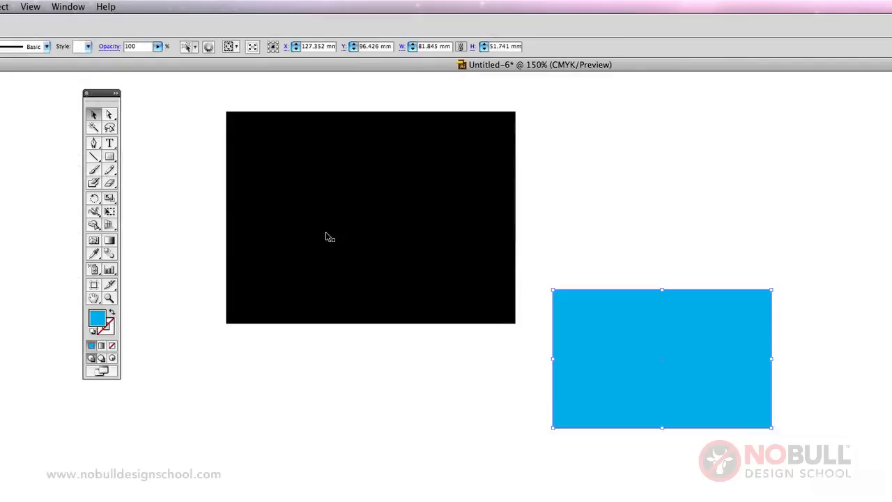
pyautogui.click(364, 239)
pyautogui.moveTo(367, 240); pyautogui.dragTo(373, 214)
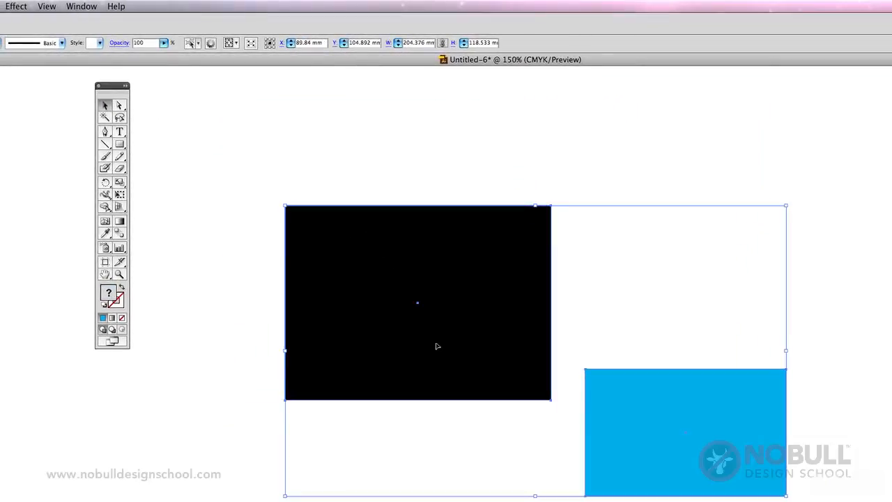
# Try pulling the blue rectangle's upper-right corner point outward with the Direct Selection tool, and undo the change
pyautogui.click(121, 106)
pyautogui.click(745, 258)
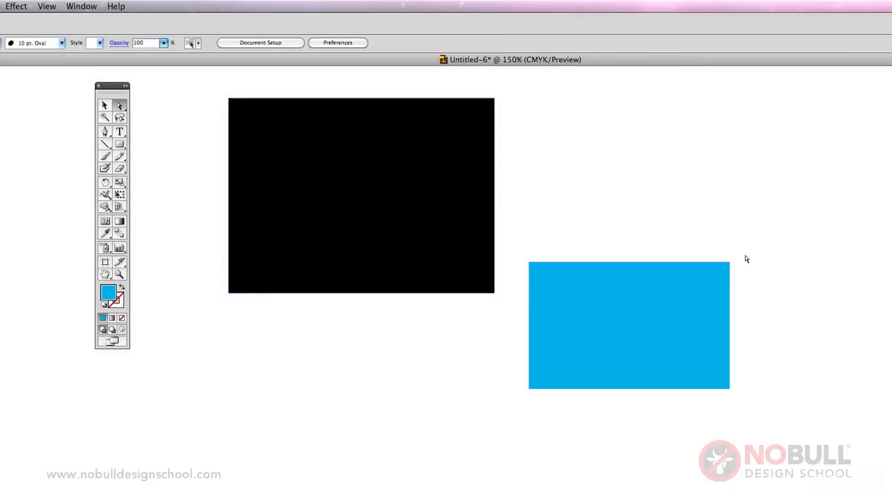
pyautogui.moveTo(729, 262); pyautogui.dragTo(811, 167)
pyautogui.press('super+z')
pyautogui.click(807, 255)
# Select the blue rectangle's lower corner points, try pulling the lower-left one downward, undo the change, and deselect
pyautogui.click(731, 391)
pyautogui.keyDown('shift'); pyautogui.click(528, 389); pyautogui.keyUp('shift')
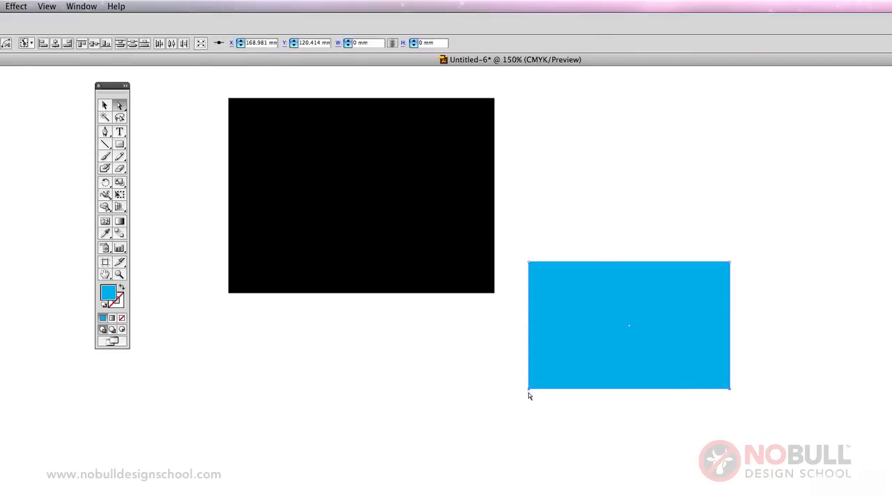
pyautogui.moveTo(528, 389); pyautogui.dragTo(515, 474)
pyautogui.press('super+z')
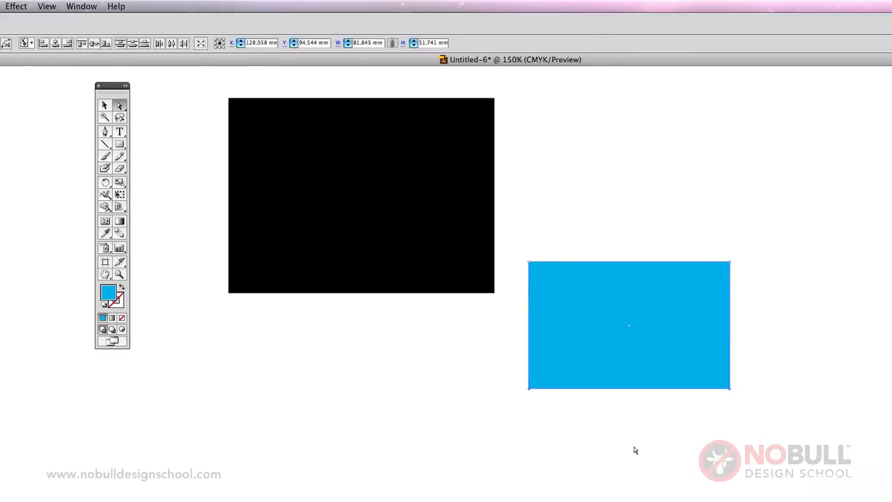
pyautogui.click(634, 451)
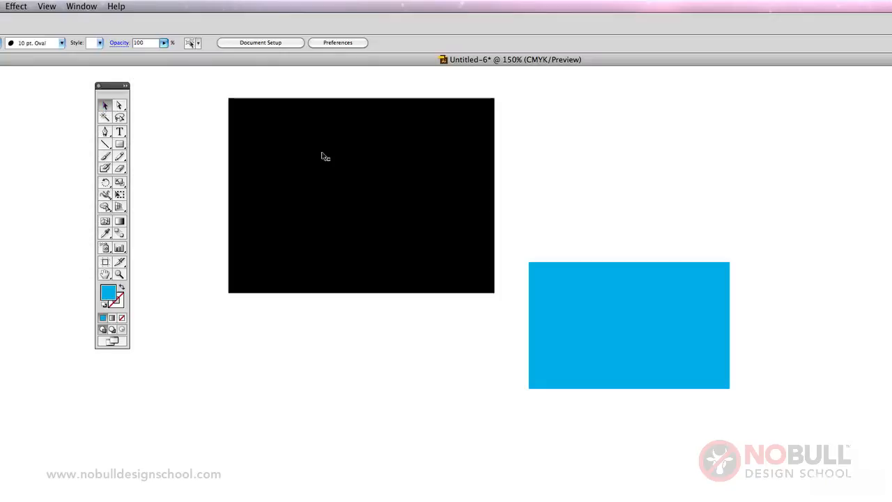
# Move both grouped rectangles down to the right and back toward the upper left with the Selection tool
pyautogui.click(323, 155)
pyautogui.moveTo(381, 152); pyautogui.dragTo(632, 287)
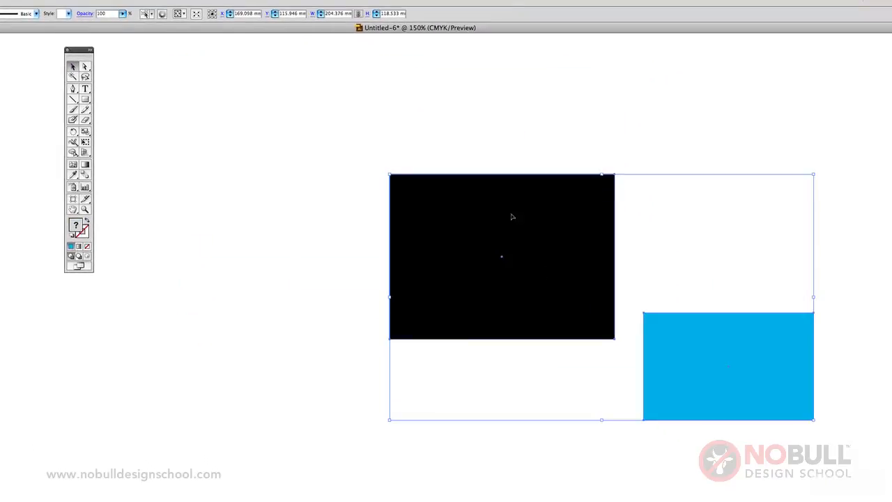
pyautogui.moveTo(511, 217); pyautogui.dragTo(298, 127)
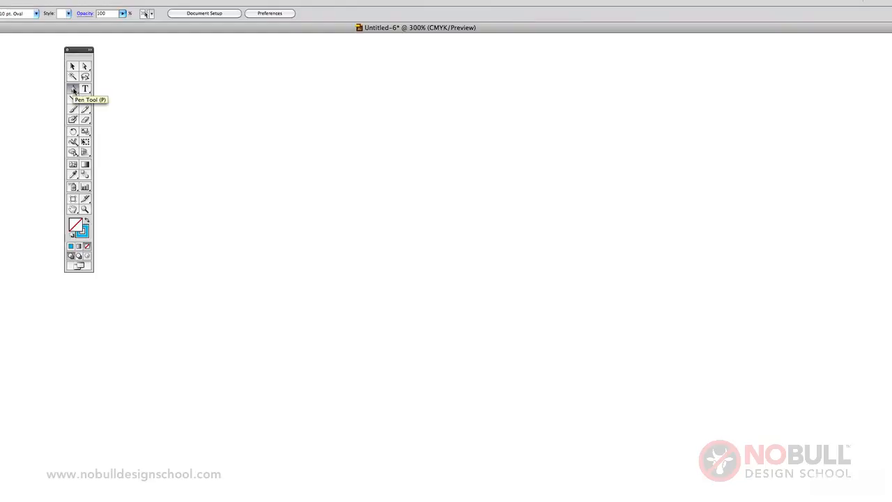
# Draw a closed seven-point polygon of straight segments with a deep V notch in its upper side using the Pen tool, and delete it
pyautogui.click(73, 90)
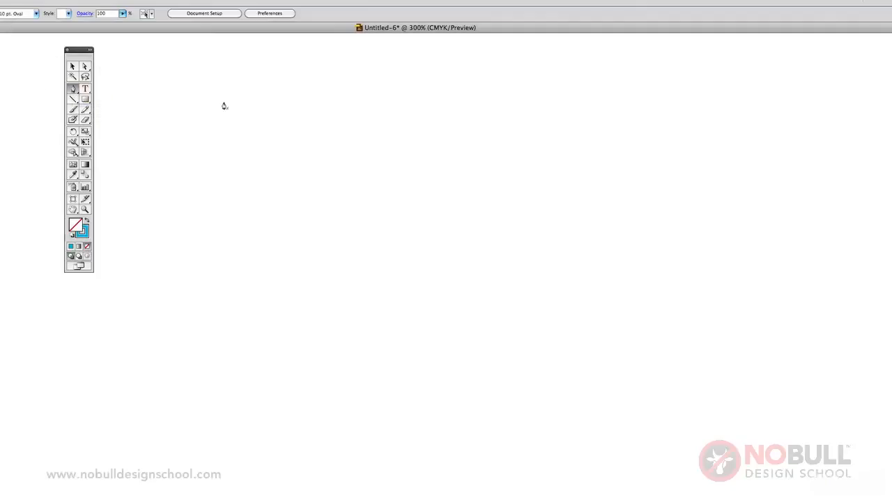
pyautogui.click(355, 124)
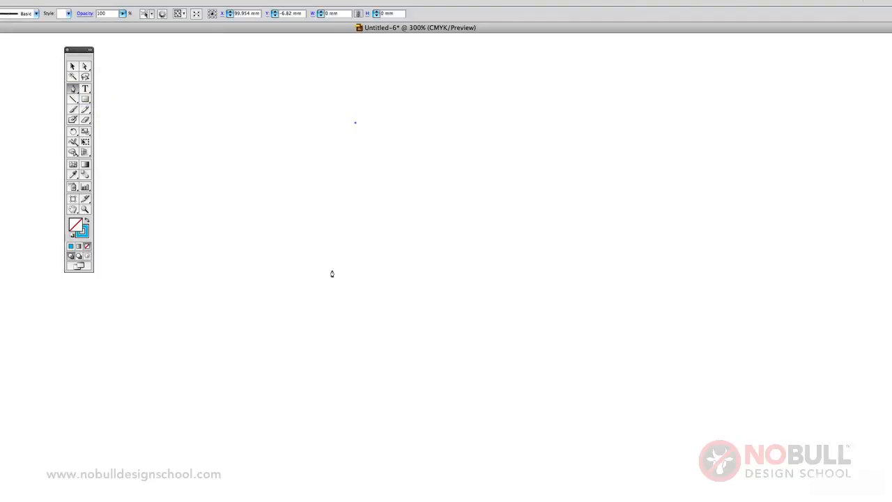
pyautogui.click(331, 271)
pyautogui.click(509, 302)
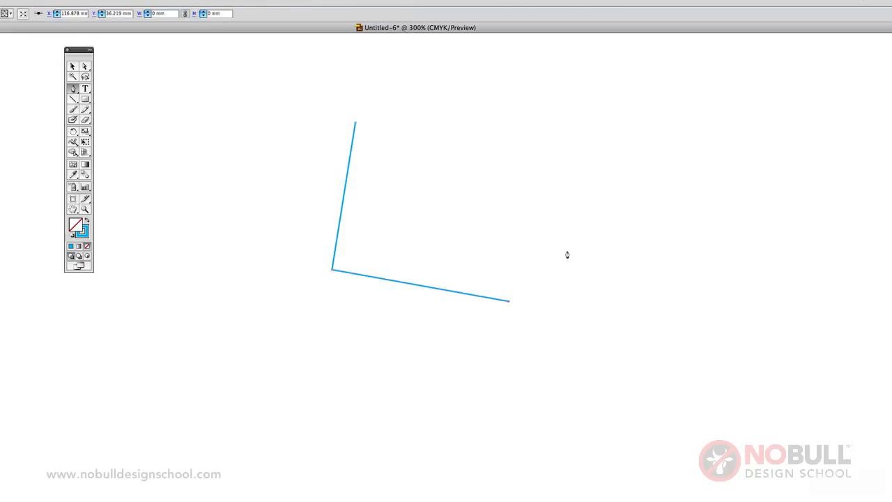
pyautogui.click(593, 190)
pyautogui.click(545, 107)
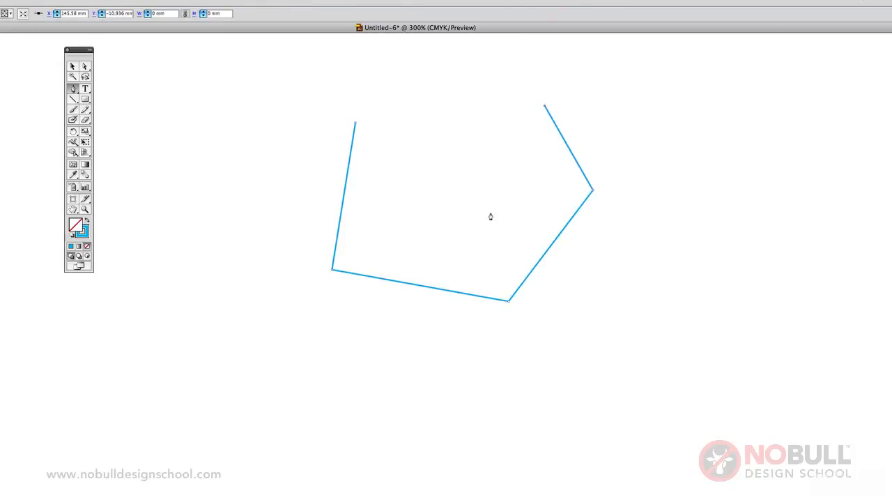
pyautogui.click(490, 213)
pyautogui.click(470, 99)
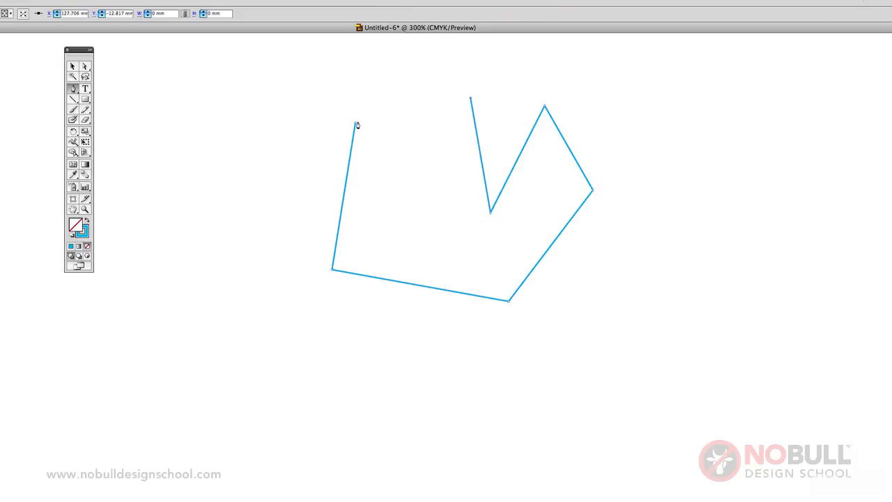
pyautogui.click(356, 125)
pyautogui.click(71, 66)
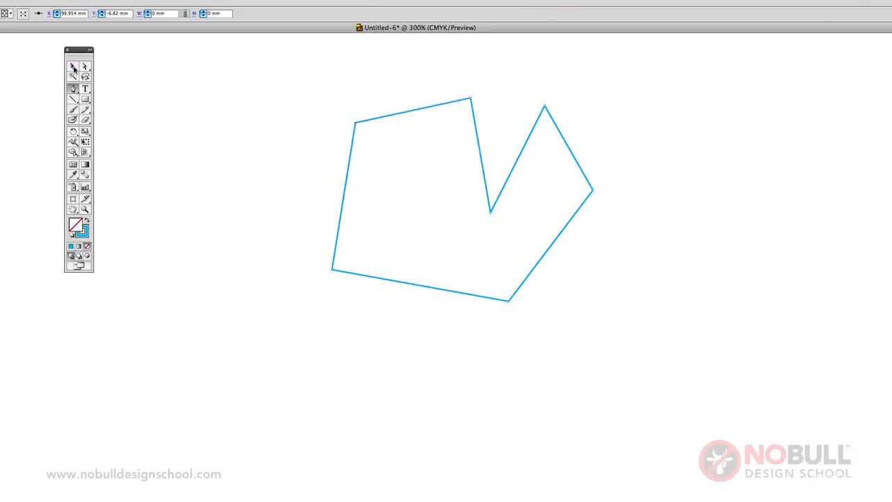
pyautogui.press('Delete')
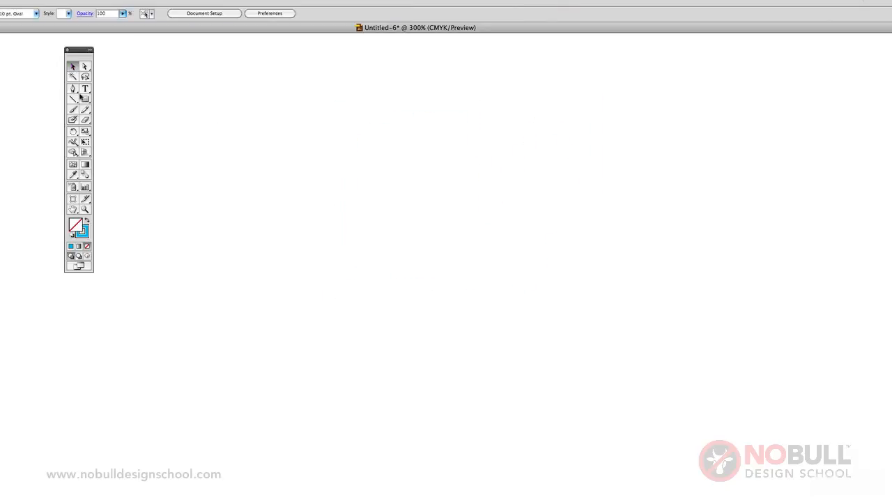
# Draw an open Pen path of straight vertical, horizontal and 45-degree segments, running down, right, up and right into an unclosed diamond
pyautogui.click(73, 89)
pyautogui.click(337, 106)
pyautogui.click(337, 284)
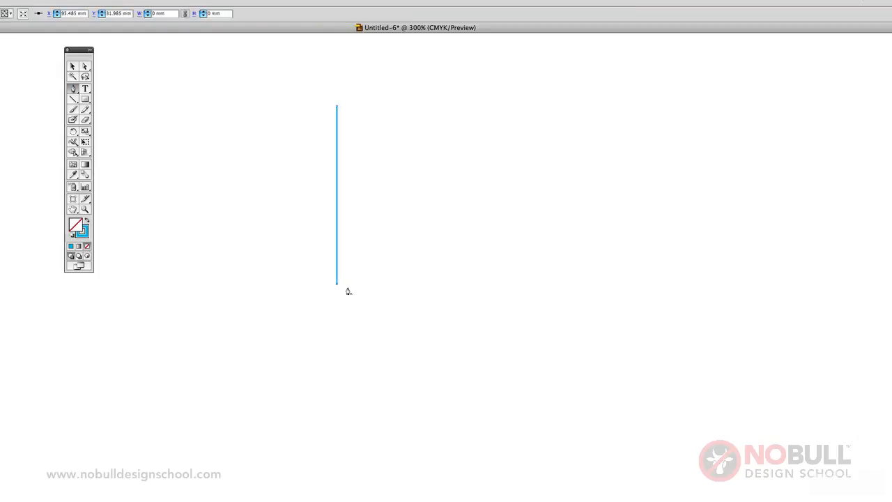
pyautogui.click(524, 284)
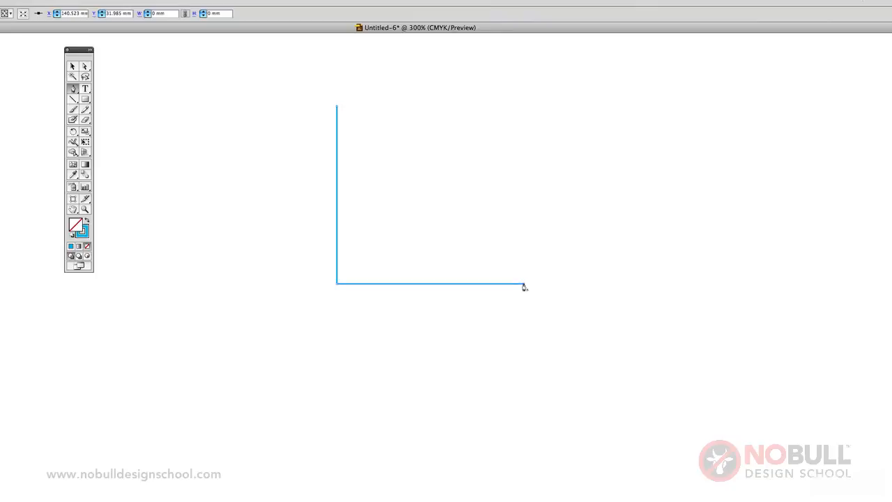
pyautogui.click(524, 102)
pyautogui.click(700, 102)
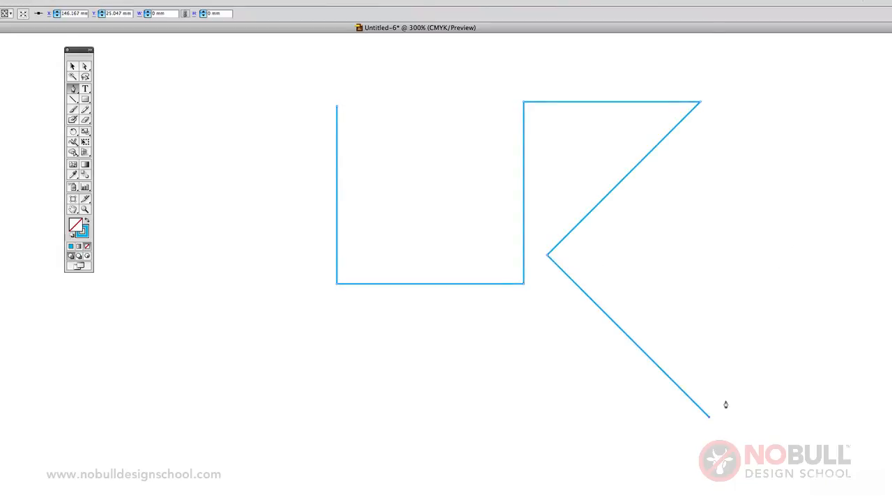
pyautogui.click(866, 260)
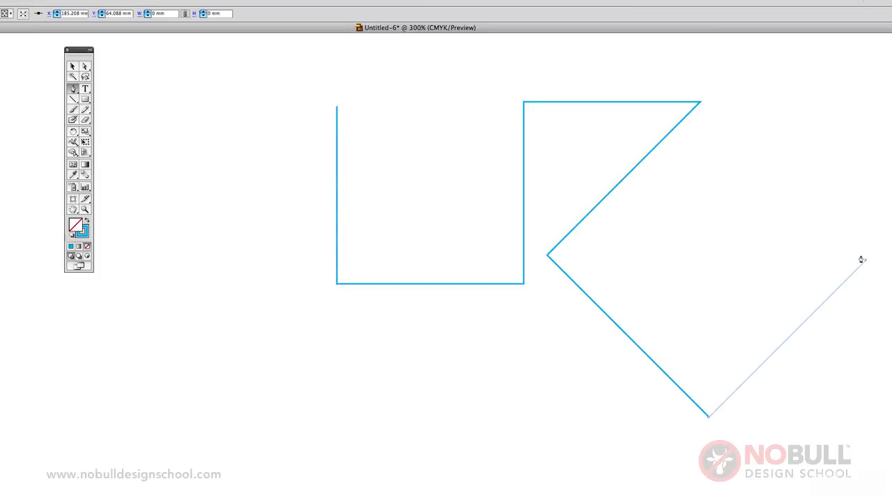
pyautogui.click(745, 140)
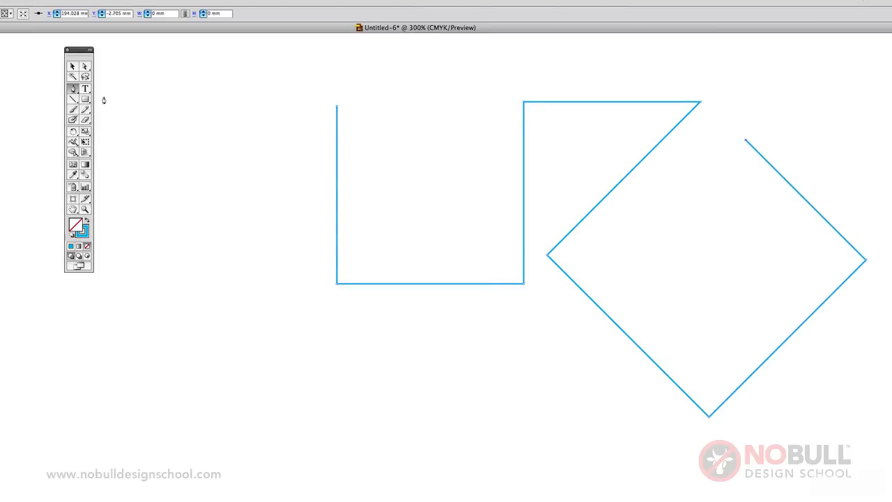
# Select the whole open straight-segment path and delete it from the artboard
pyautogui.click(74, 66)
pyautogui.hotkey('ctrl', 'a')
pyautogui.press('Delete')
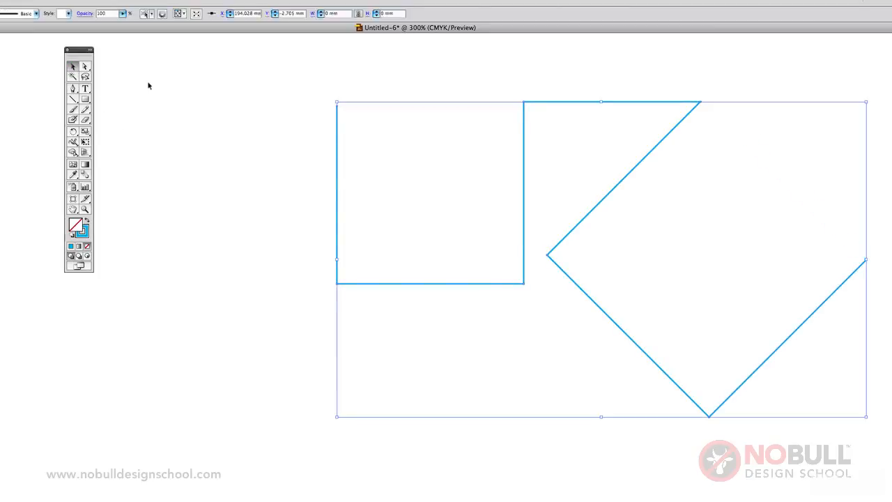
# Draw a closed curved shape with the Pen tool, with a sharp upper-left corner and four smooth points around a rounded body
pyautogui.click(72, 89)
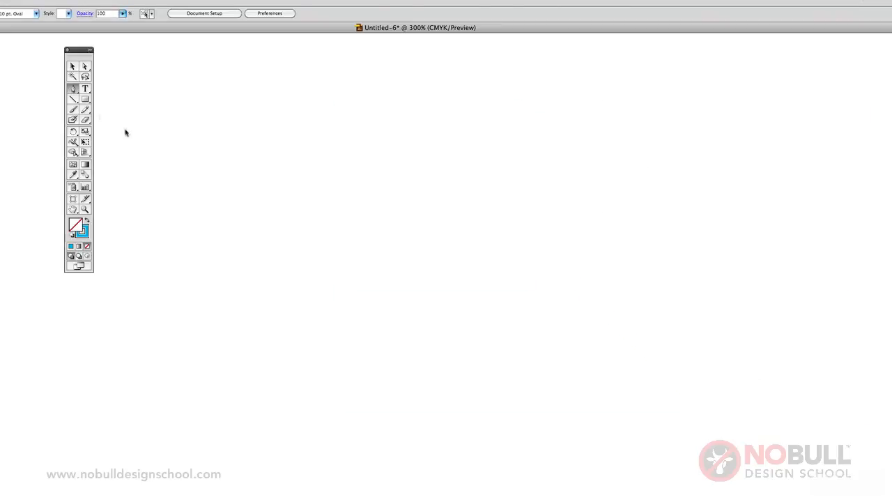
pyautogui.click(285, 112)
pyautogui.click(454, 275)
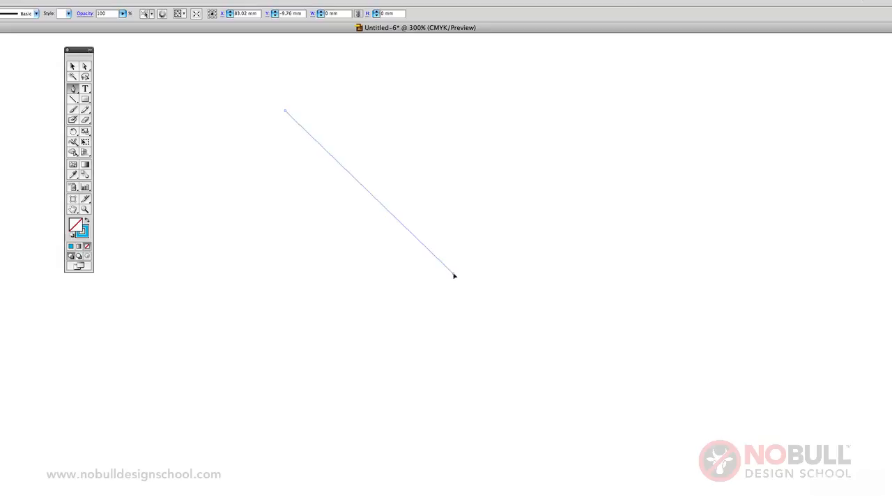
pyautogui.moveTo(454, 276)
pyautogui.mouseDown()
pyautogui.moveTo(436, 333)
pyautogui.moveTo(439, 386)
pyautogui.mouseUp()
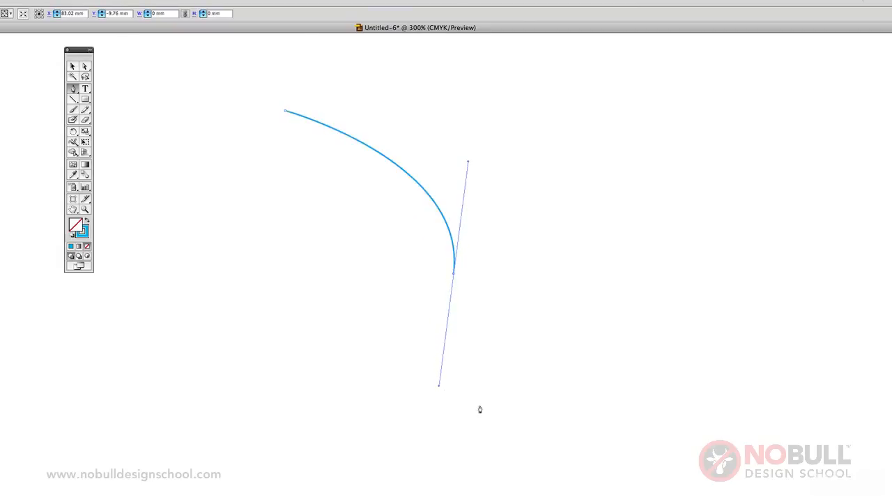
pyautogui.moveTo(603, 387); pyautogui.dragTo(648, 363)
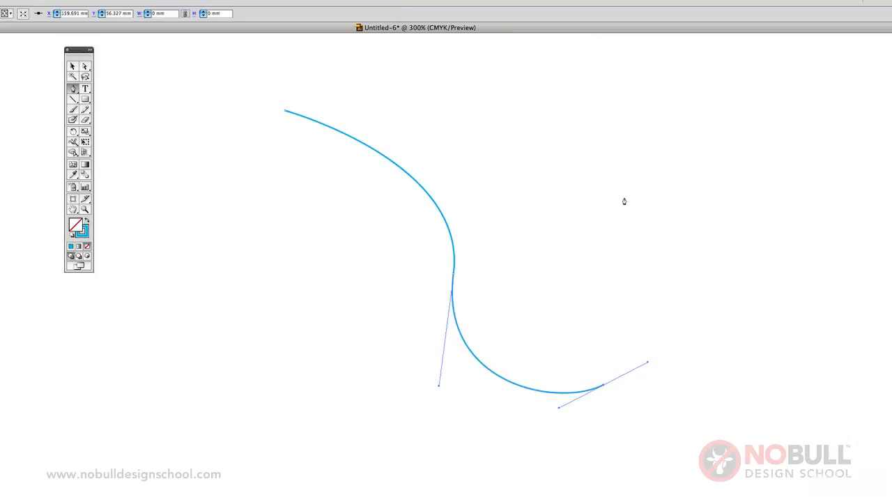
pyautogui.moveTo(623, 198); pyautogui.dragTo(571, 147)
pyautogui.moveTo(475, 102); pyautogui.dragTo(360, 100)
pyautogui.click(285, 112)
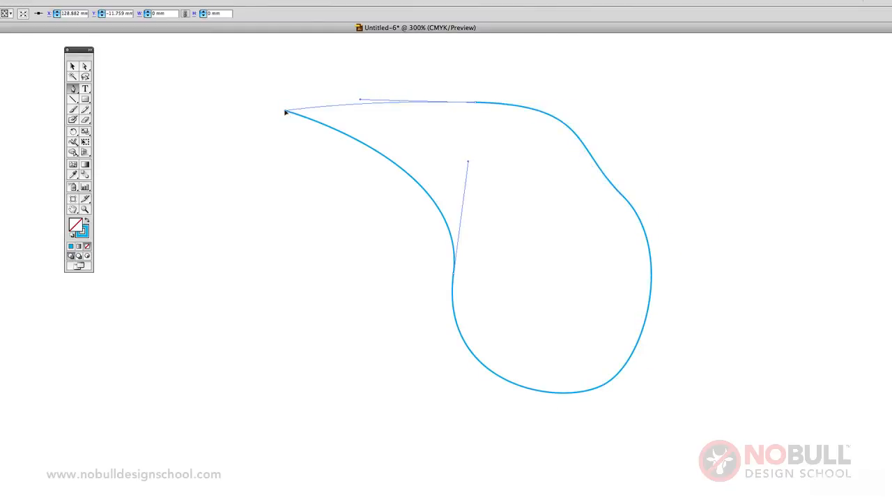
# Select the curve segment at the shape's upper right with the Direct Selection tool to show its direction handles
pyautogui.click(86, 65)
pyautogui.click(488, 123)
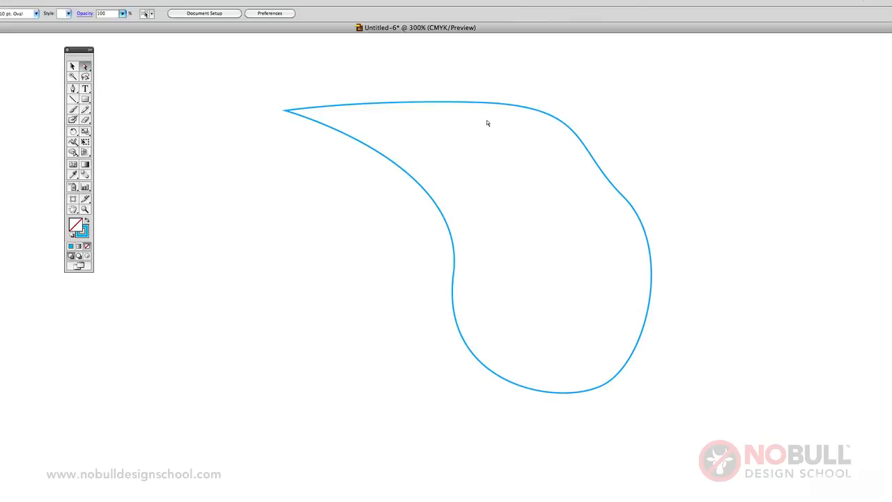
pyautogui.click(506, 108)
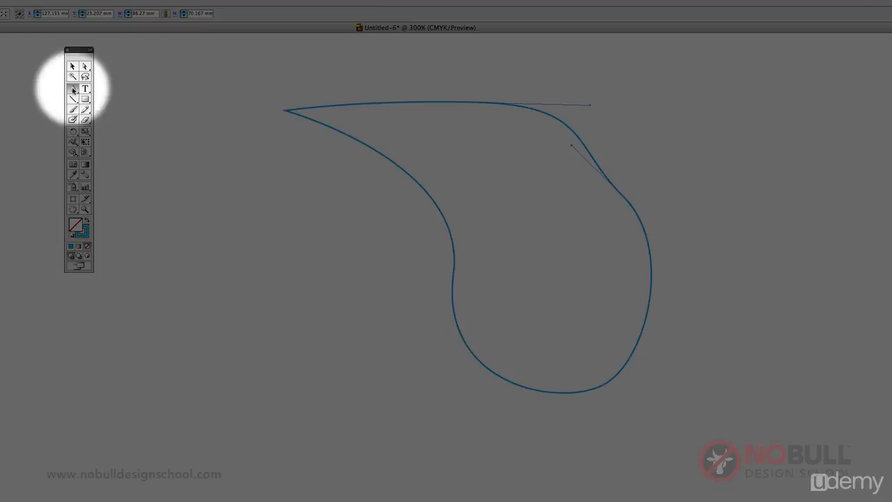
# Add anchor points on the shape's upper edge and left diagonal curve, and remove the one on the diagonal curve
pyautogui.click(73, 90)
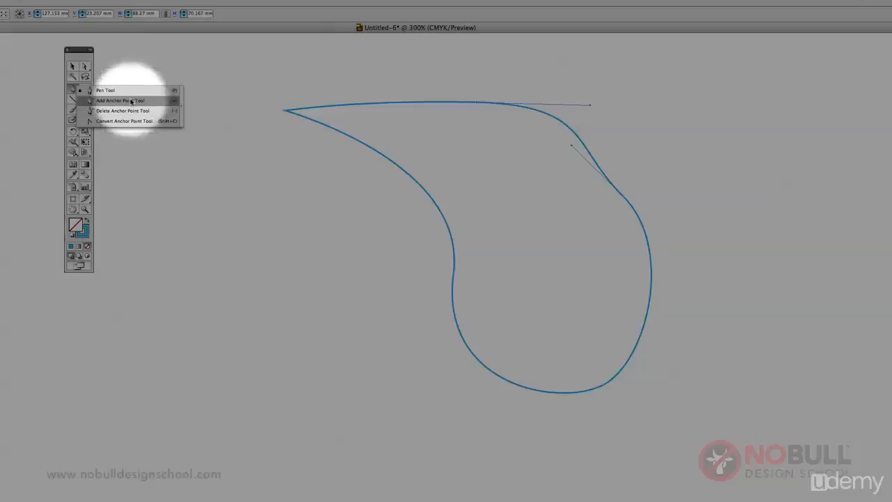
pyautogui.click(120, 100)
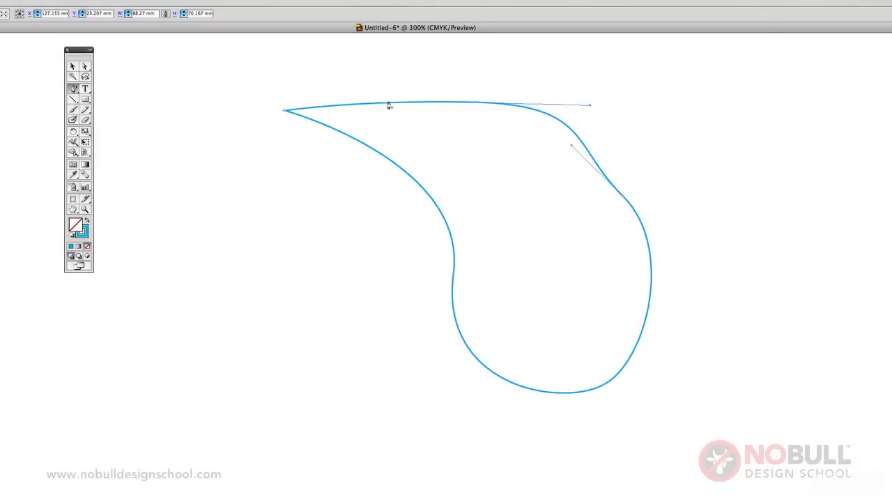
pyautogui.click(391, 106)
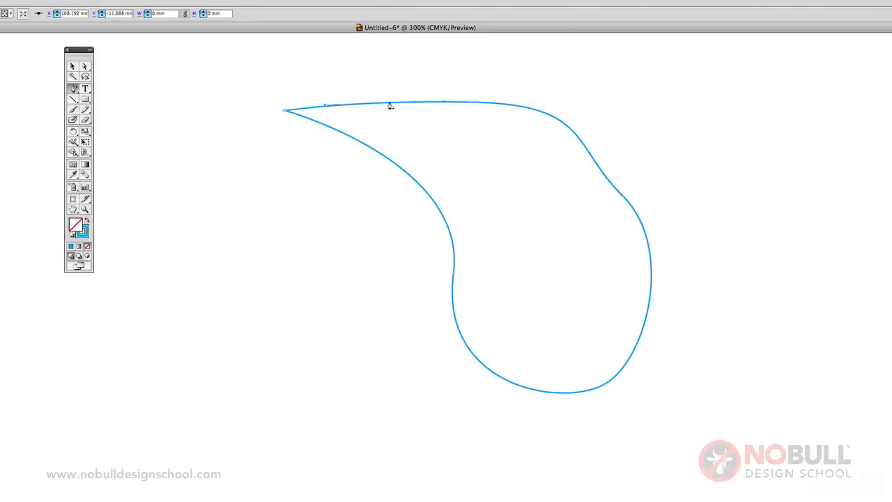
pyautogui.click(396, 169)
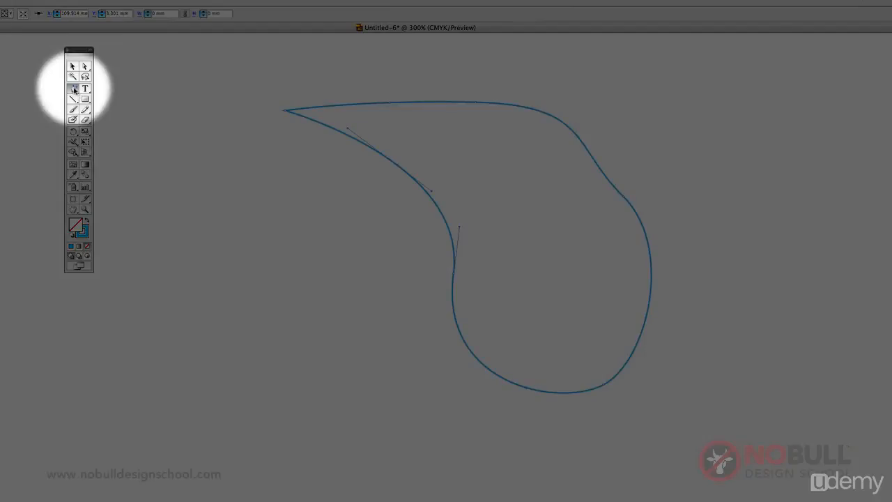
pyautogui.moveTo(72, 88); pyautogui.dragTo(132, 115)
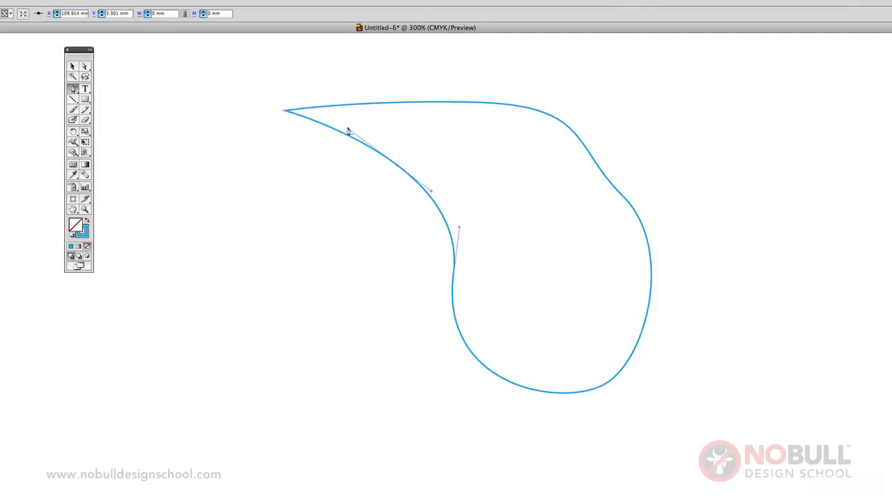
pyautogui.click(398, 169)
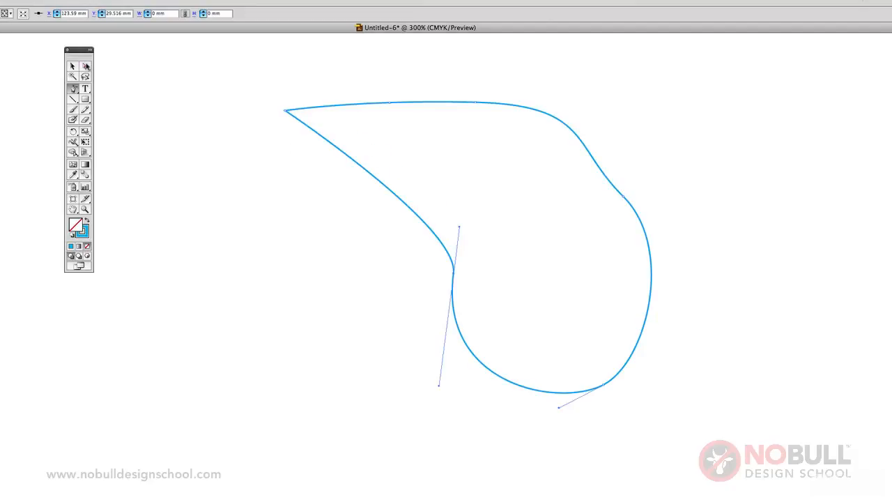
# Select the smooth anchor at the shape's left waist and pull its upper handle up to the right, reshaping both adjoining curves
pyautogui.click(85, 66)
pyautogui.click(416, 287)
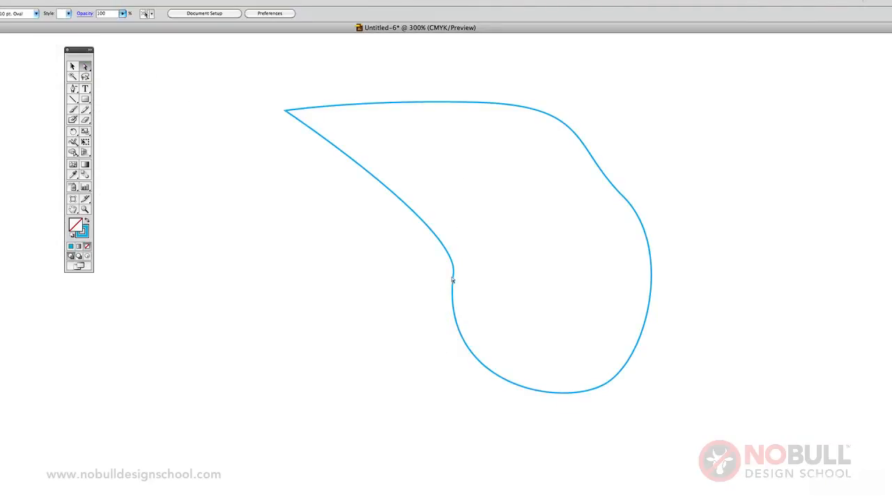
pyautogui.click(453, 280)
pyautogui.click(454, 276)
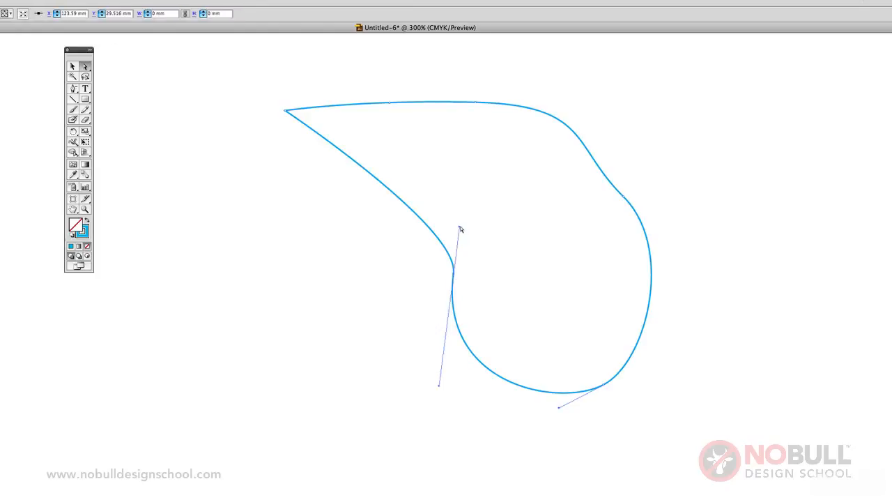
pyautogui.moveTo(459, 230); pyautogui.dragTo(560, 189)
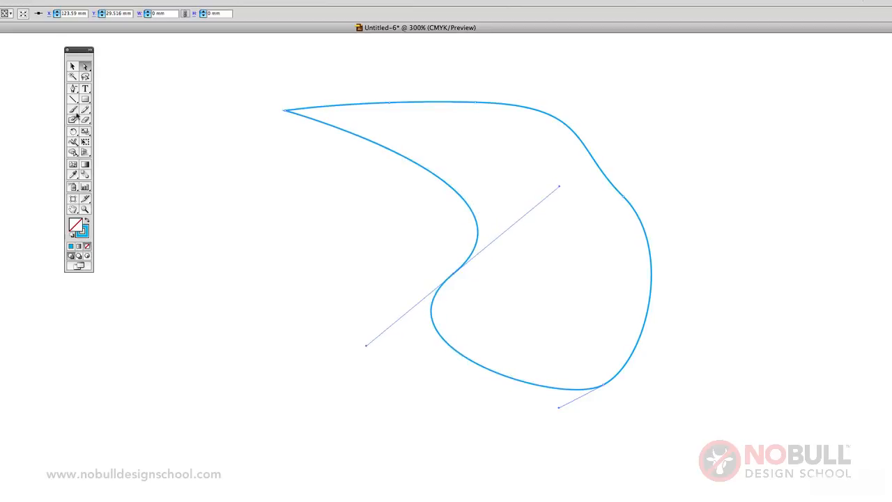
# Swing the waist anchor's upper handle independently with the Convert Anchor Point tool, and convert that anchor to a corner point
pyautogui.click(73, 88)
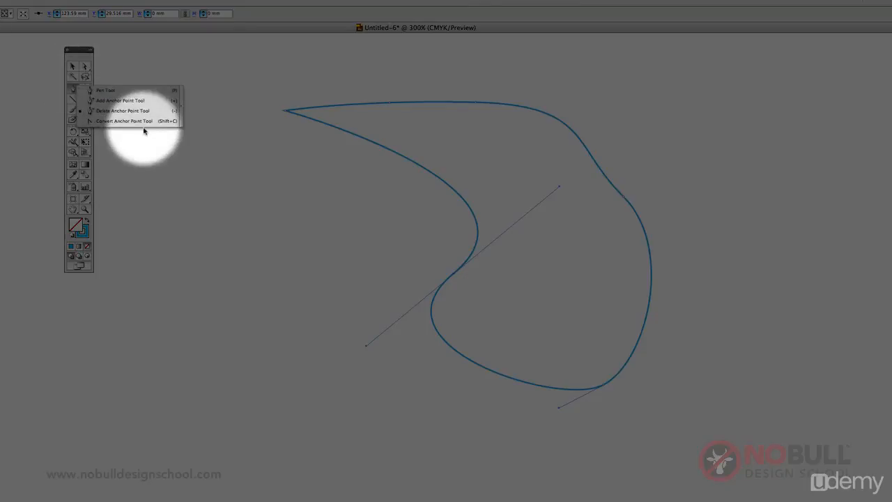
pyautogui.click(142, 123)
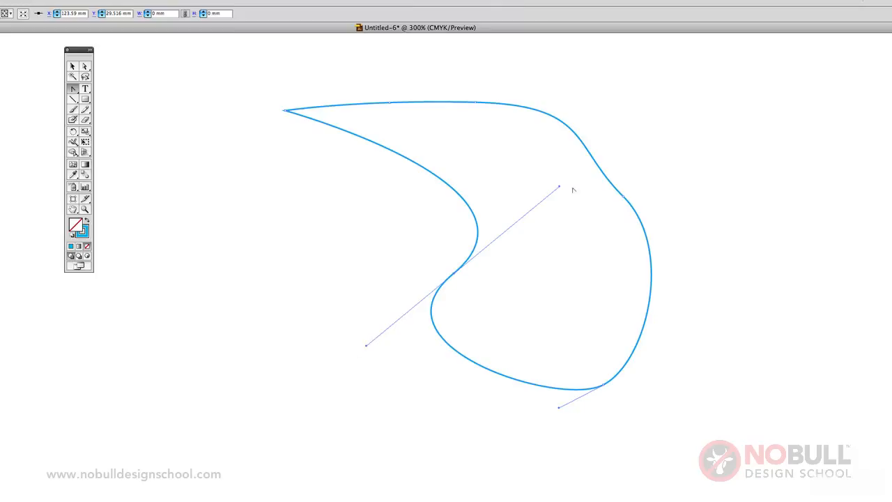
pyautogui.moveTo(560, 189); pyautogui.dragTo(551, 159)
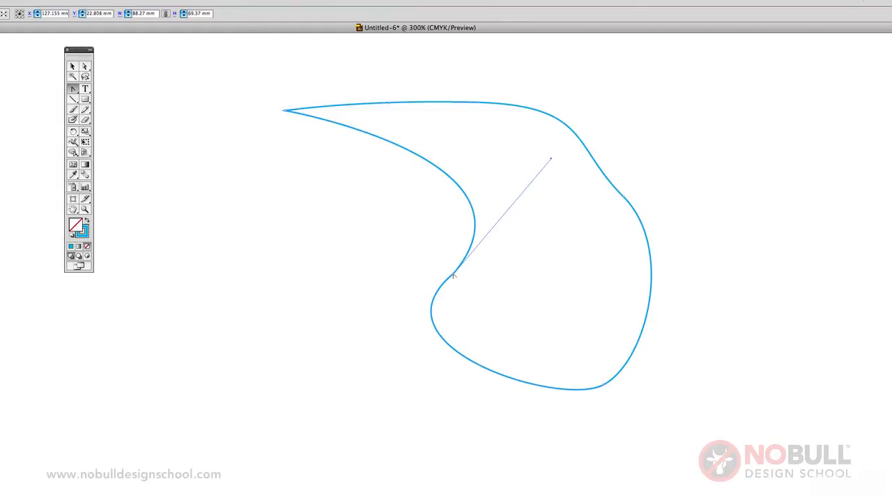
pyautogui.click(453, 276)
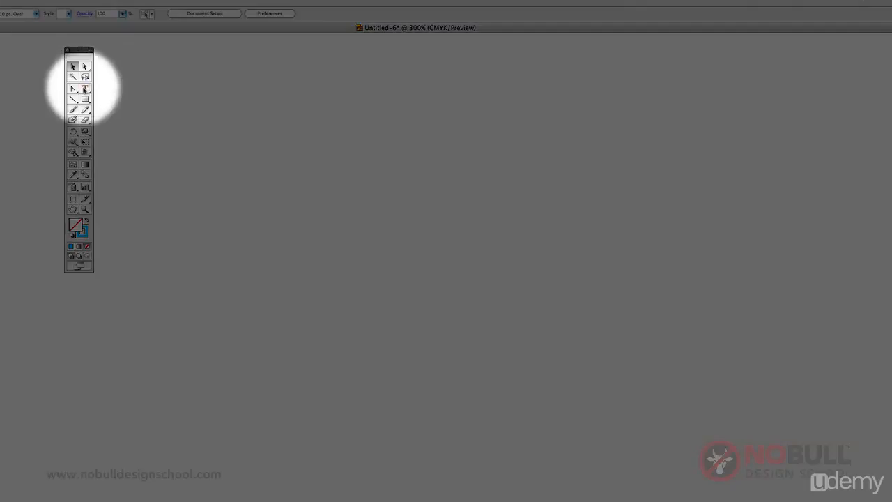
# Create a line of point text reading "this is some text" on the empty artboard with the Type tool
pyautogui.click(85, 89)
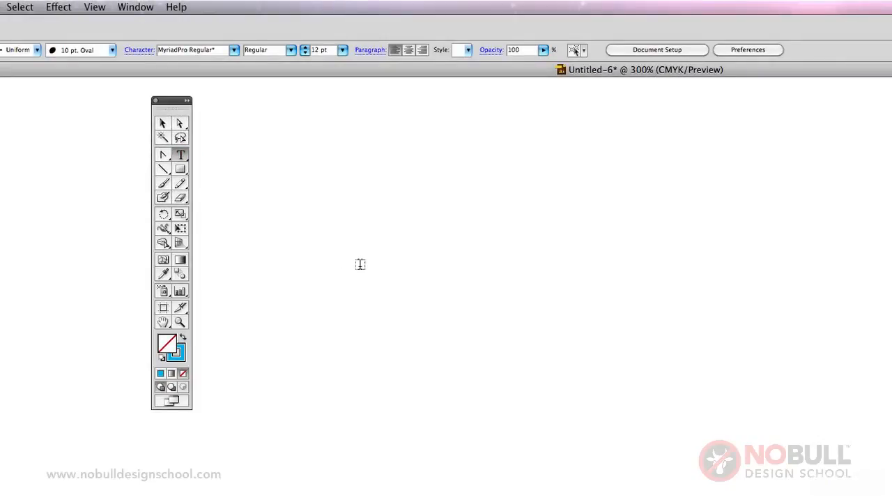
pyautogui.click(360, 263)
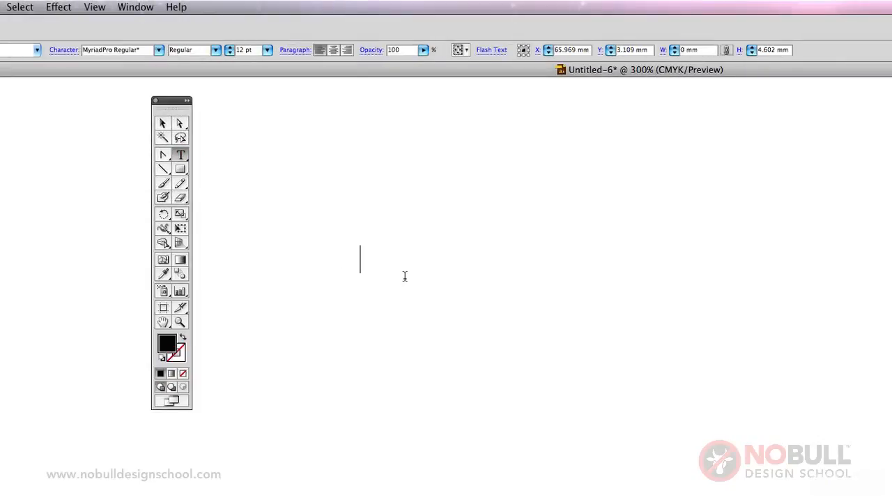
pyautogui.write('this is some')
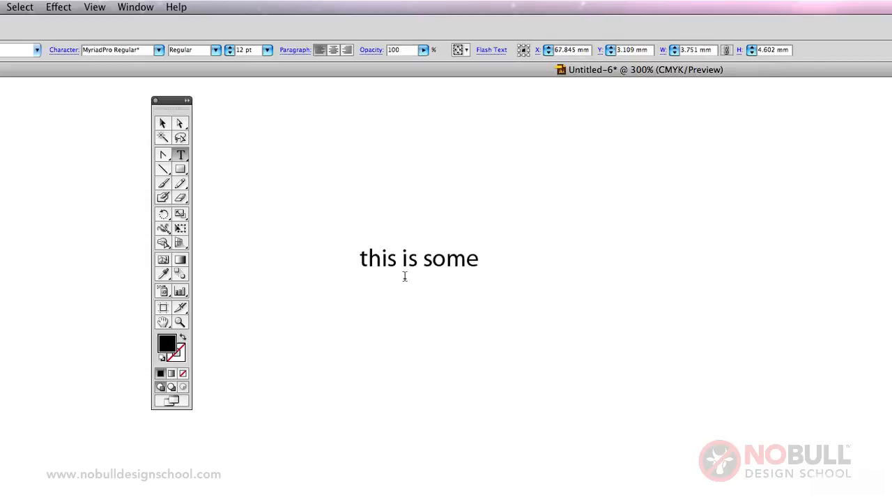
pyautogui.write(' text')
# Select the whole line of text and set its font to Helvetica Neue
pyautogui.click(362, 258)
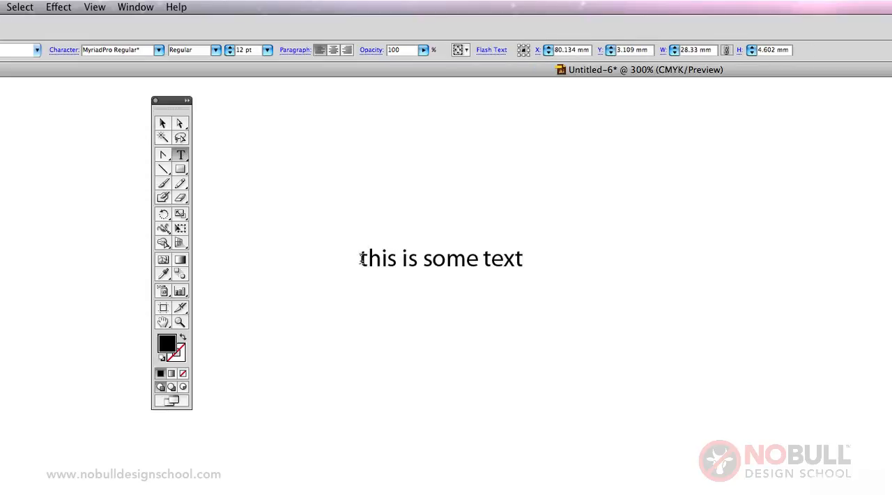
pyautogui.moveTo(362, 259); pyautogui.dragTo(546, 264)
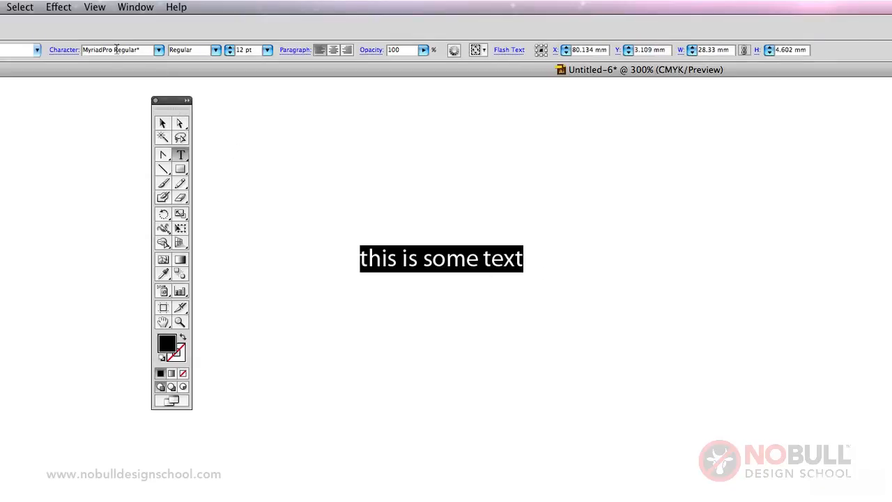
pyautogui.click(159, 50)
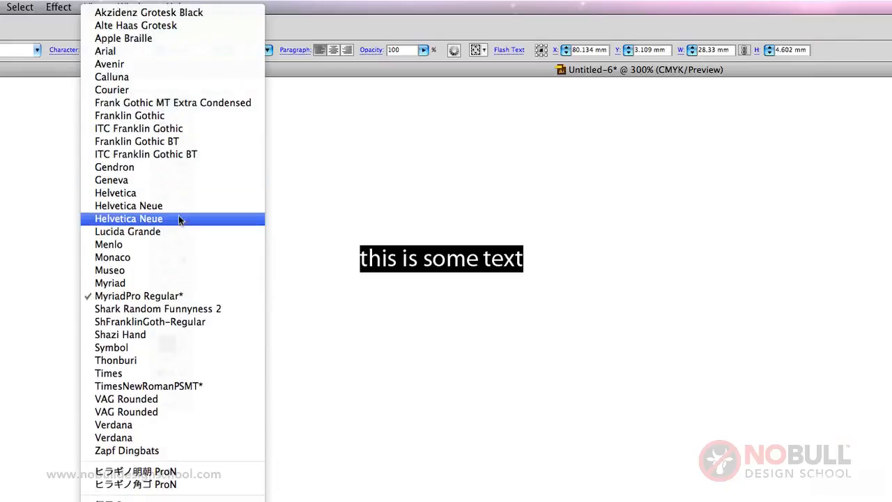
pyautogui.click(178, 218)
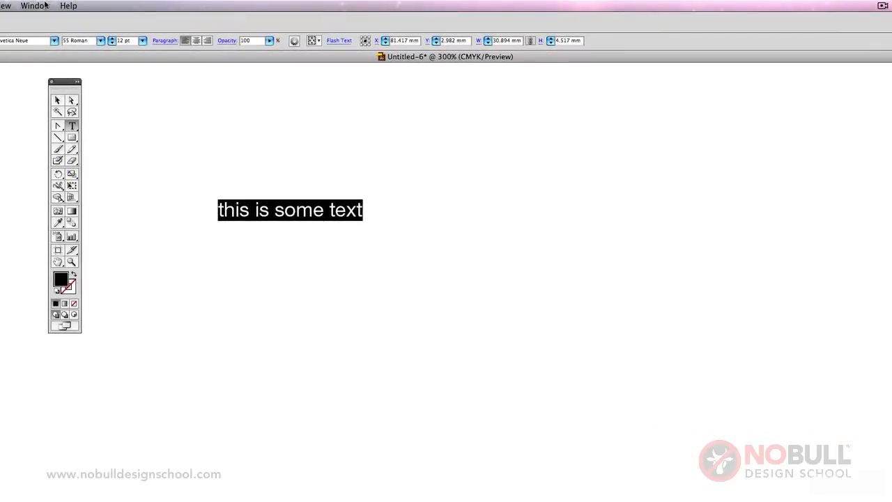
# Show the Character panel and place it beside the selected text
pyautogui.click(33, 5)
pyautogui.click(46, 7)
pyautogui.click(46, 4)
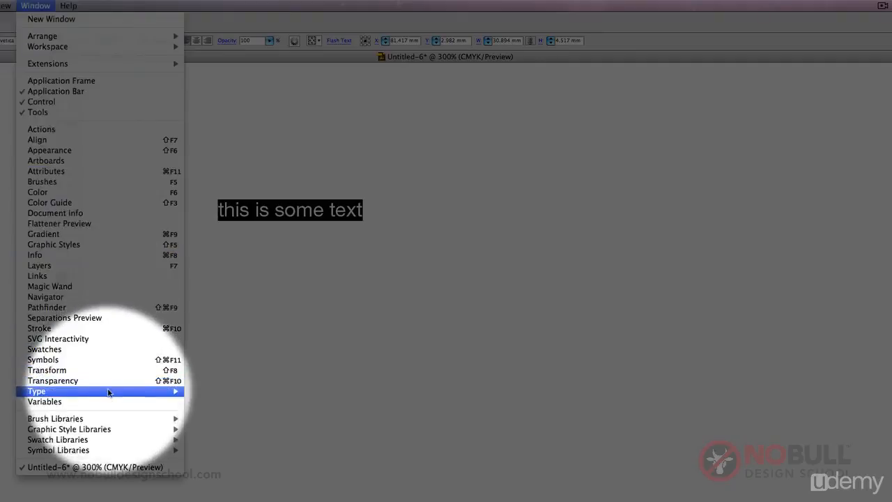
pyautogui.moveTo(174, 391)
pyautogui.click(225, 391)
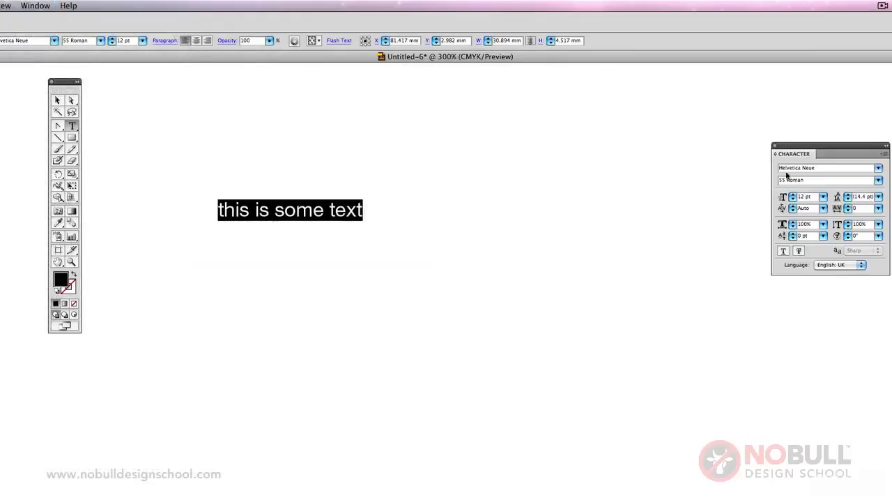
pyautogui.moveTo(827, 145); pyautogui.dragTo(494, 178)
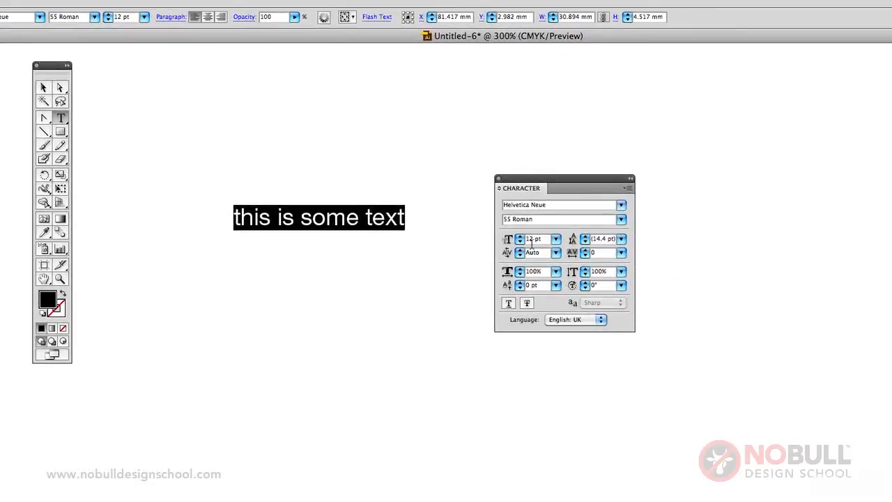
# Set the text size to 50 pt, reduce it to 40 pt, and move the Character panel below the text
pyautogui.doubleClick(532, 239)
pyautogui.write('50')
pyautogui.press('Return')
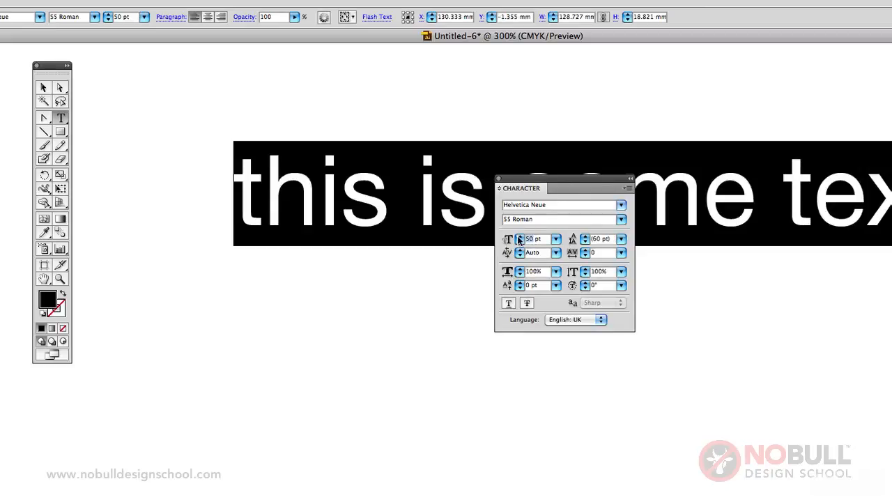
pyautogui.write('40')
pyautogui.press('Return')
pyautogui.moveTo(586, 191); pyautogui.dragTo(581, 308)
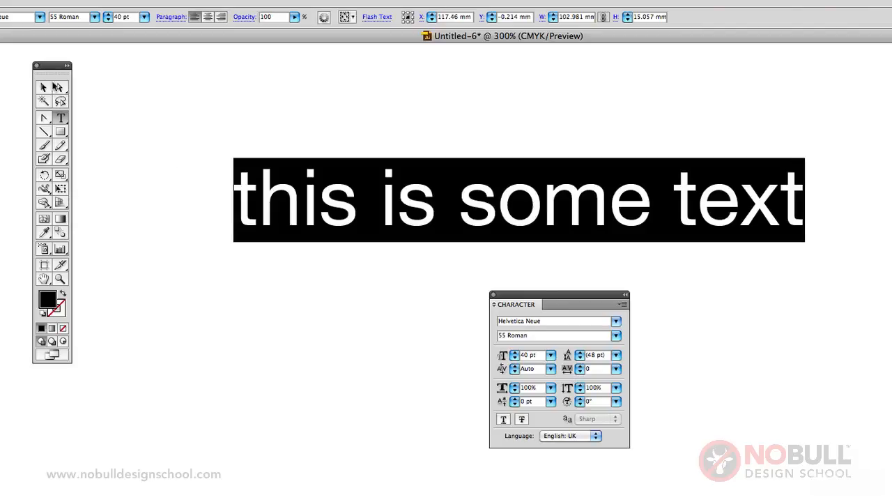
pyautogui.click(50, 83)
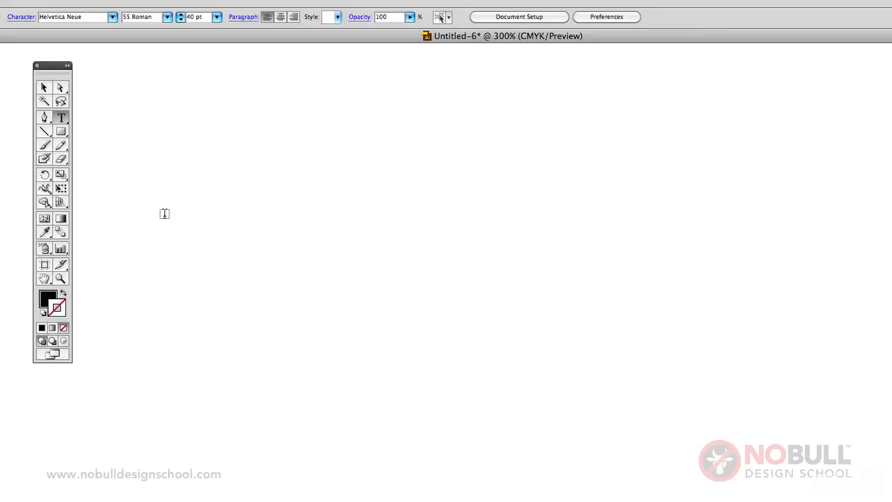
# Draw an open S-shaped curve of three anchor points across the artboard with the Pen tool and remove its fill
pyautogui.click(45, 118)
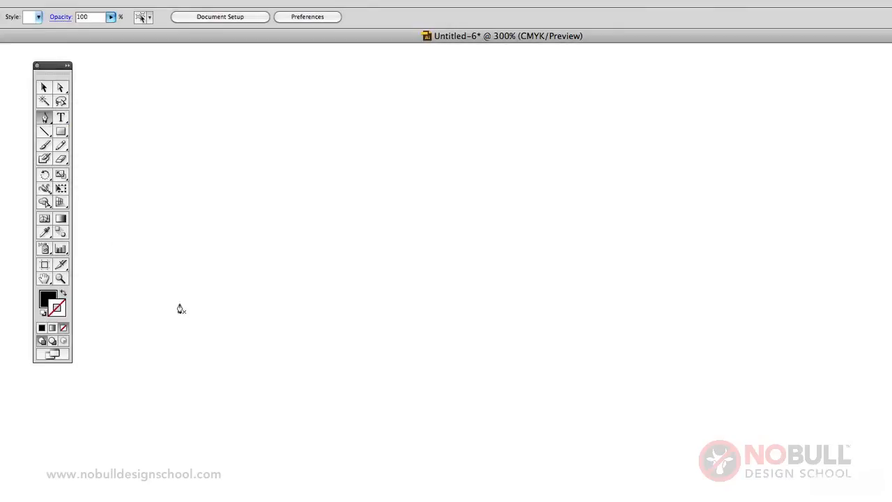
pyautogui.click(165, 297)
pyautogui.moveTo(487, 312); pyautogui.dragTo(686, 414)
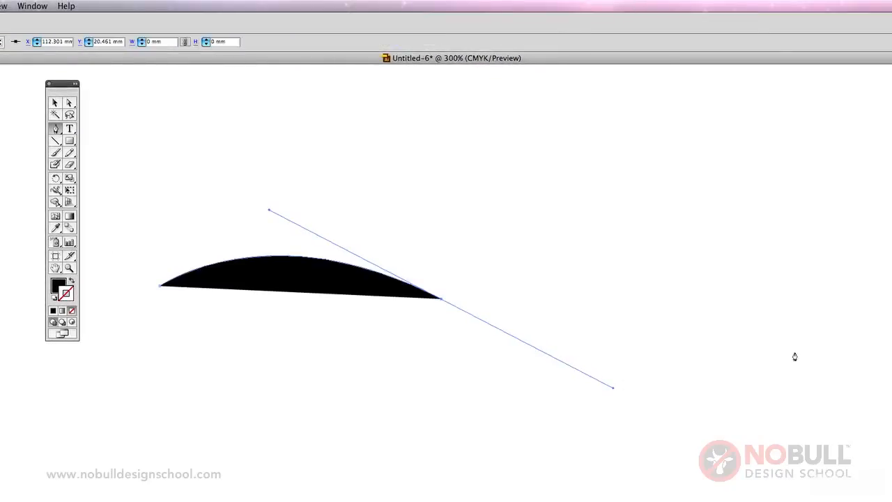
pyautogui.moveTo(794, 354); pyautogui.dragTo(857, 322)
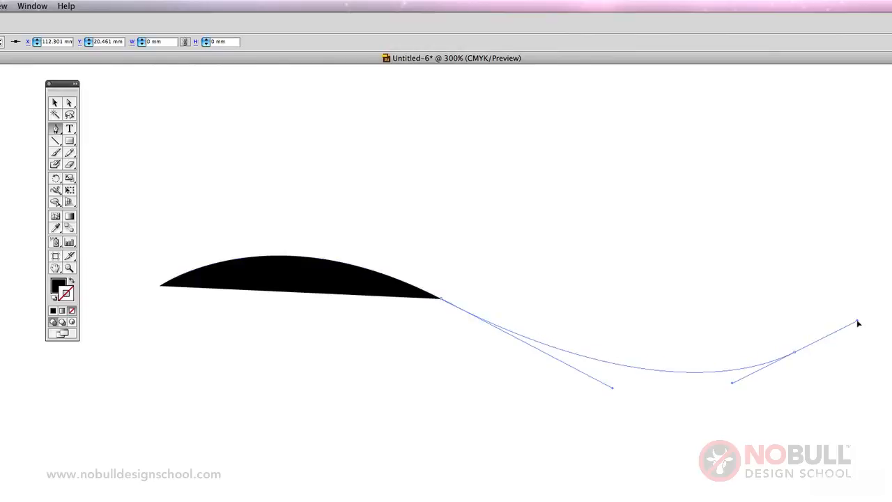
pyautogui.click(71, 310)
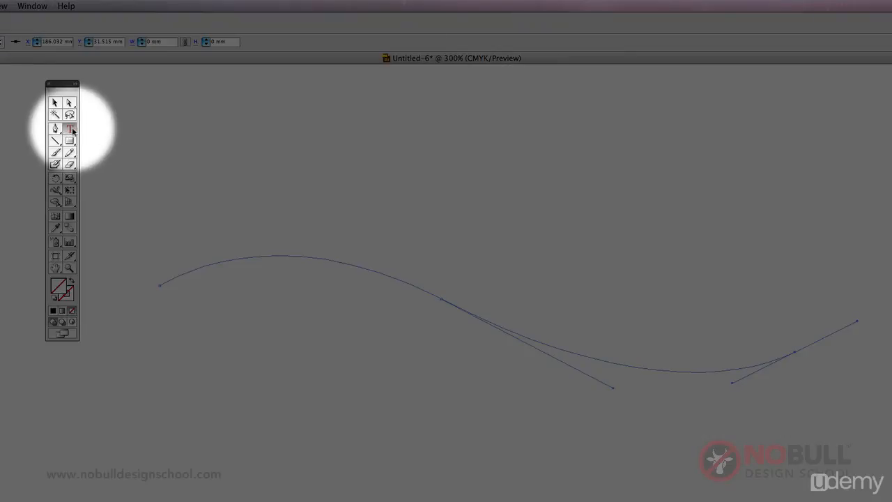
# Place the text "some text" along the curve with the Type on a Path tool, starting near the first crest
pyautogui.moveTo(72, 131); pyautogui.dragTo(128, 157)
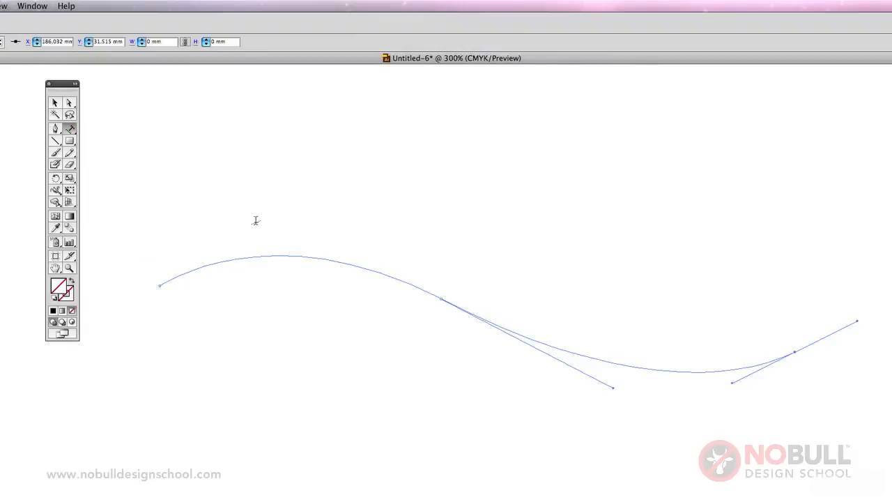
pyautogui.click(275, 254)
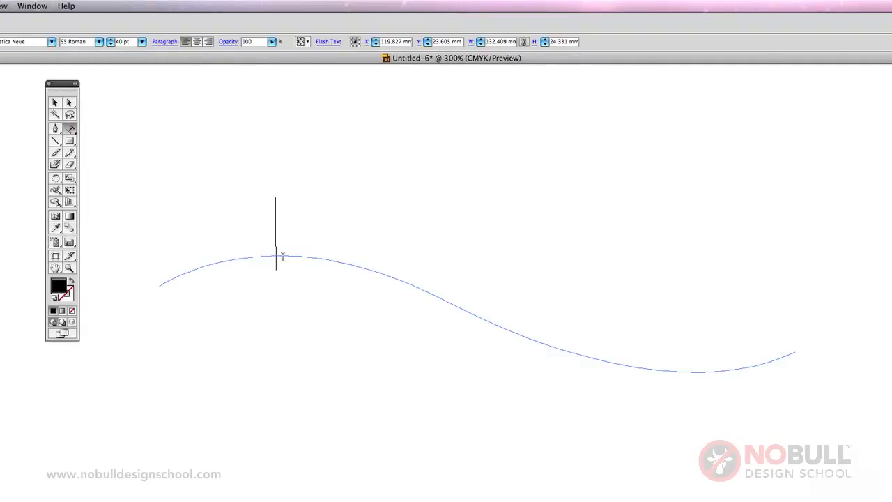
pyautogui.write('some text')
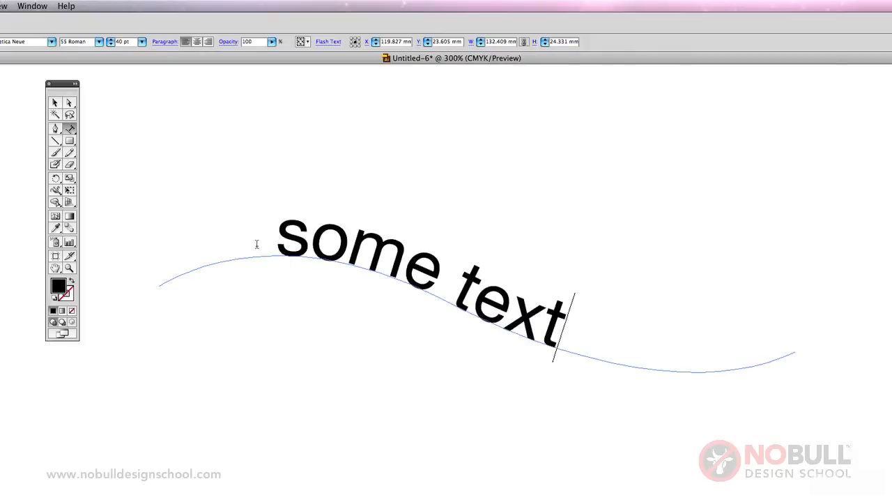
# Select all the text on the curve and apply the Skew path effect, followed by 3D Ribbon
pyautogui.moveTo(588, 337); pyautogui.dragTo(278, 224)
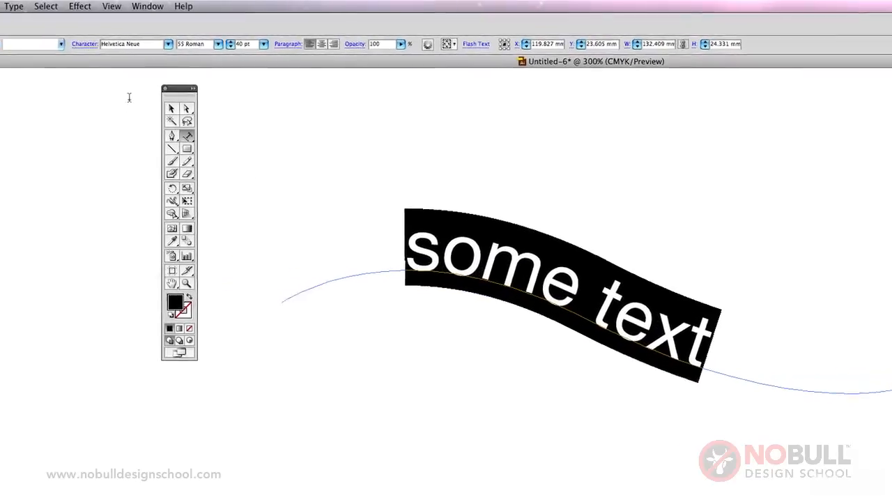
pyautogui.click(14, 6)
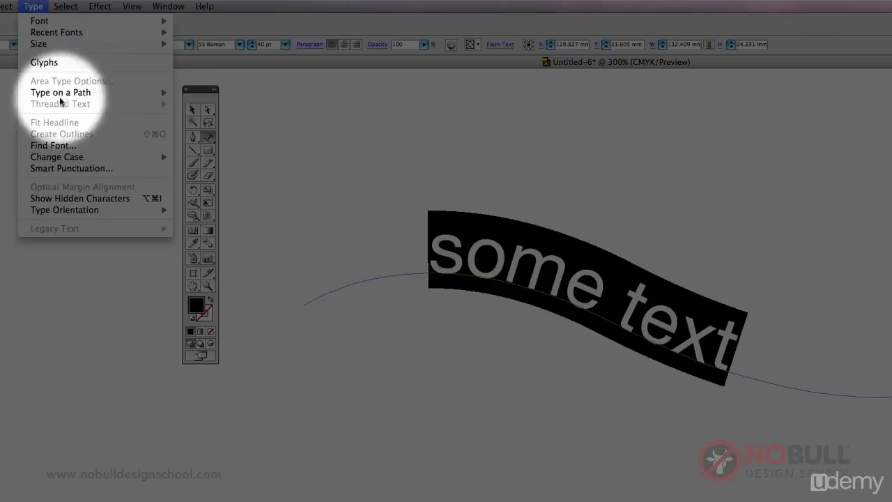
pyautogui.moveTo(61, 98)
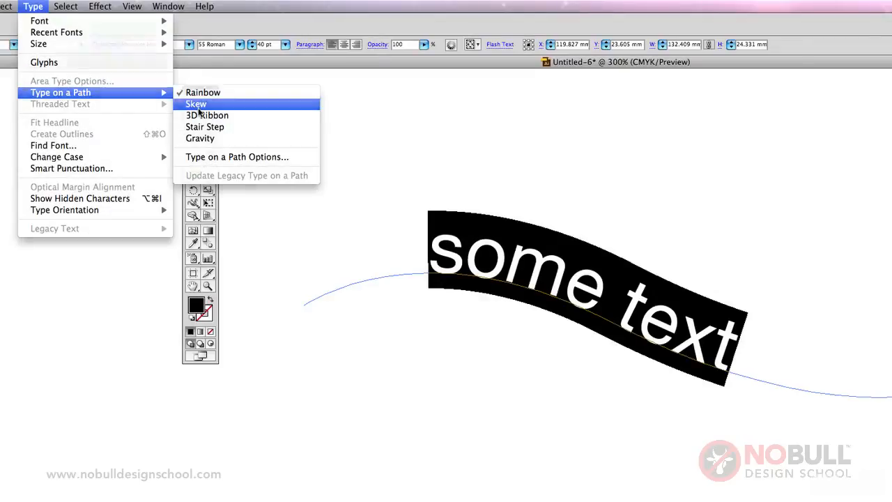
pyautogui.click(198, 106)
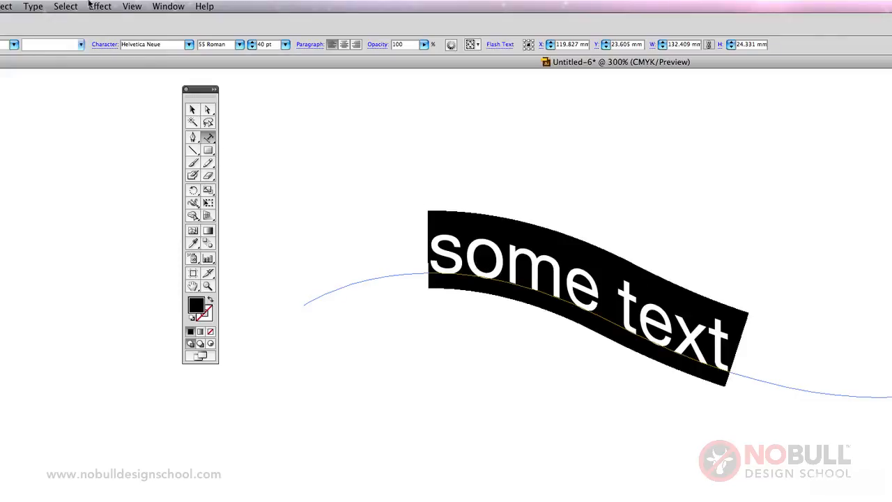
pyautogui.click(33, 6)
pyautogui.moveTo(117, 93)
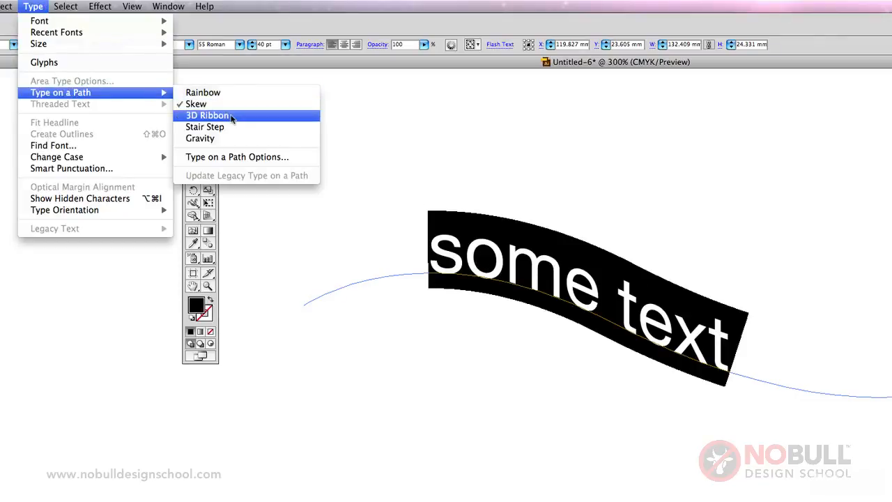
pyautogui.click(232, 119)
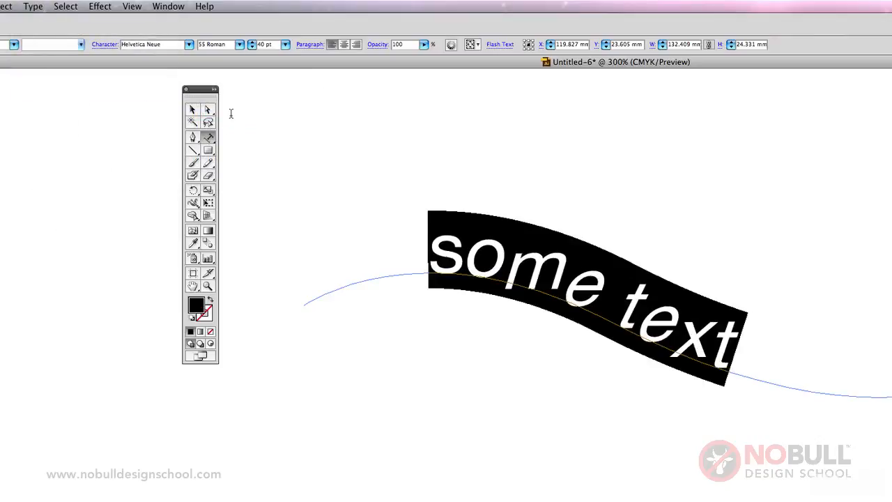
# Apply the Stair Step effect to the selected path text, followed by the Gravity effect
pyautogui.click(35, 6)
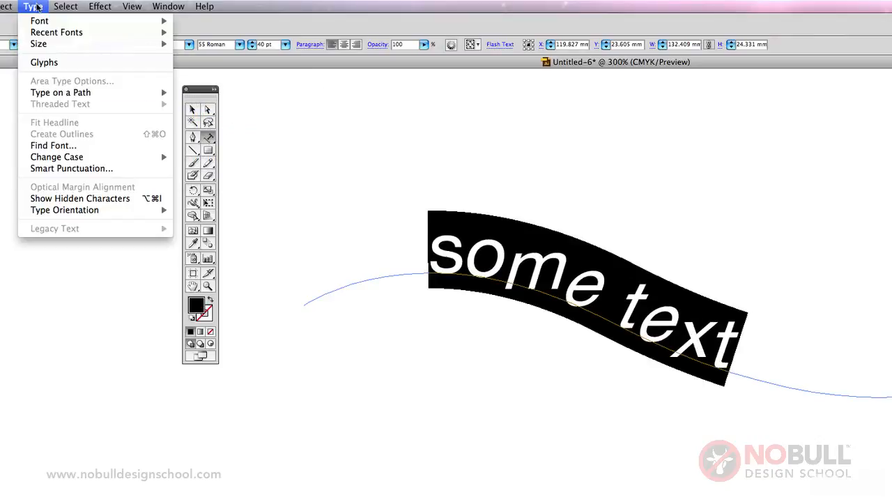
pyautogui.moveTo(70, 94)
pyautogui.click(248, 123)
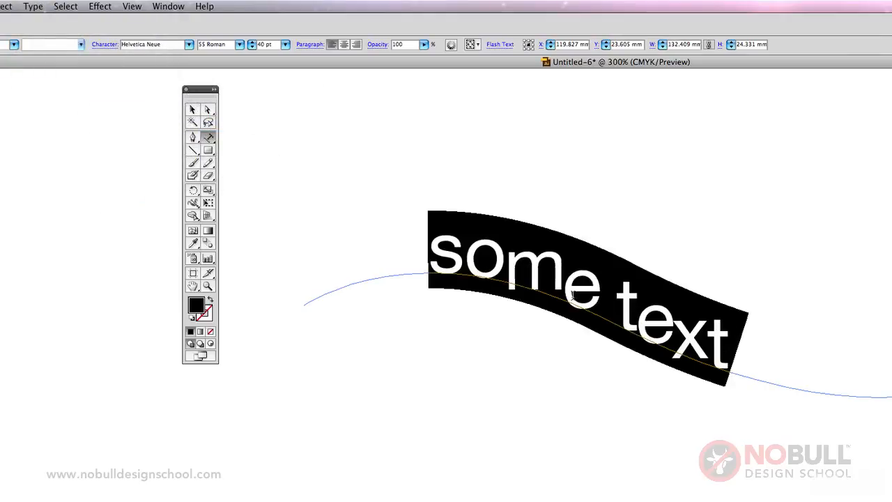
pyautogui.click(33, 6)
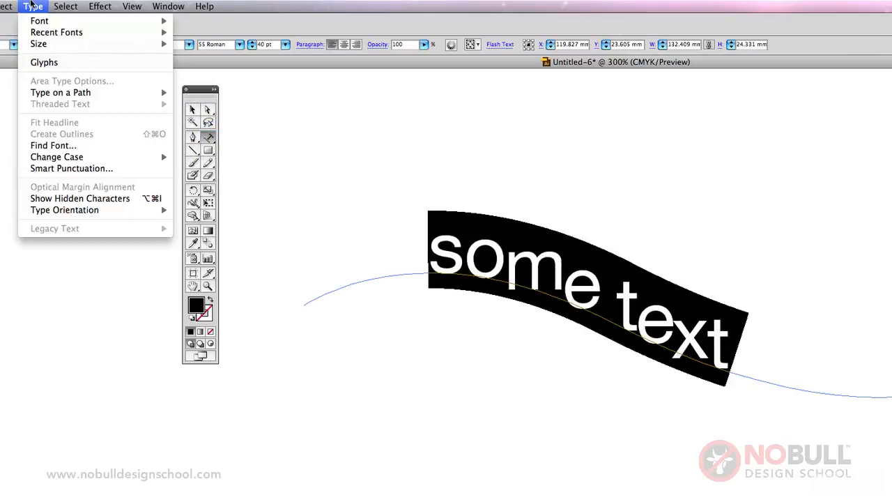
pyautogui.moveTo(70, 94)
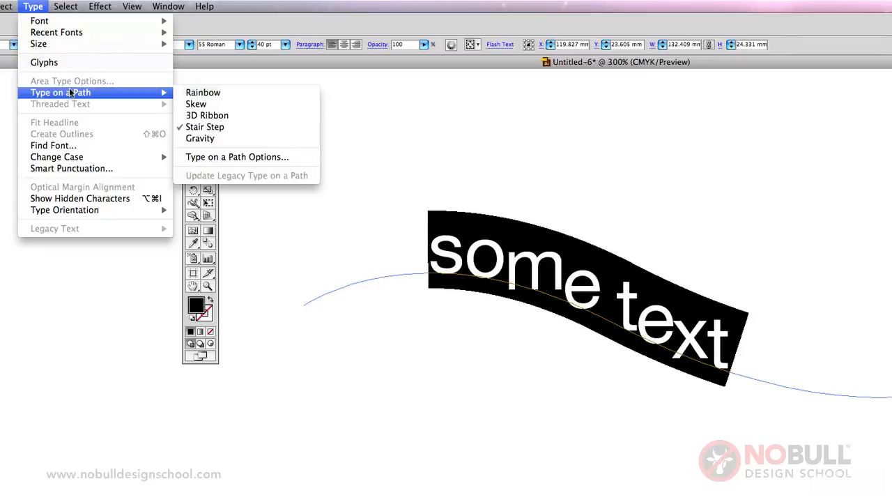
pyautogui.click(201, 138)
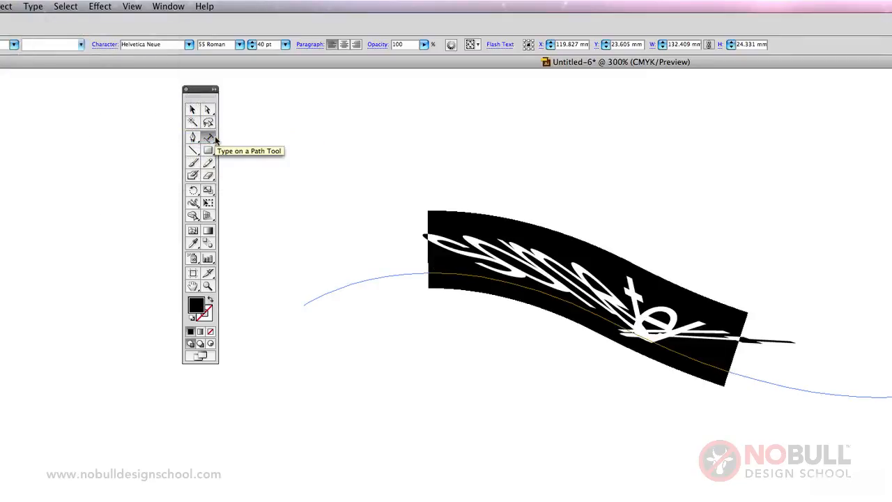
# Set the path text's effect back to Rainbow
pyautogui.click(35, 6)
pyautogui.moveTo(66, 95)
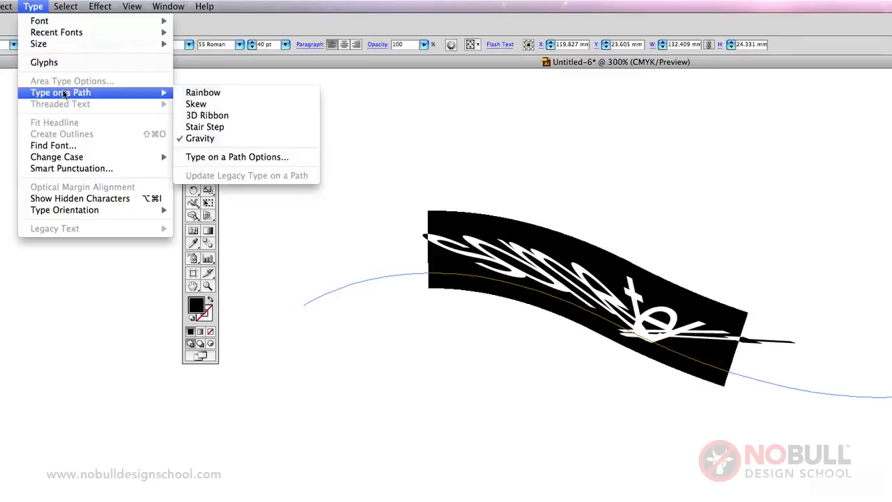
pyautogui.click(206, 95)
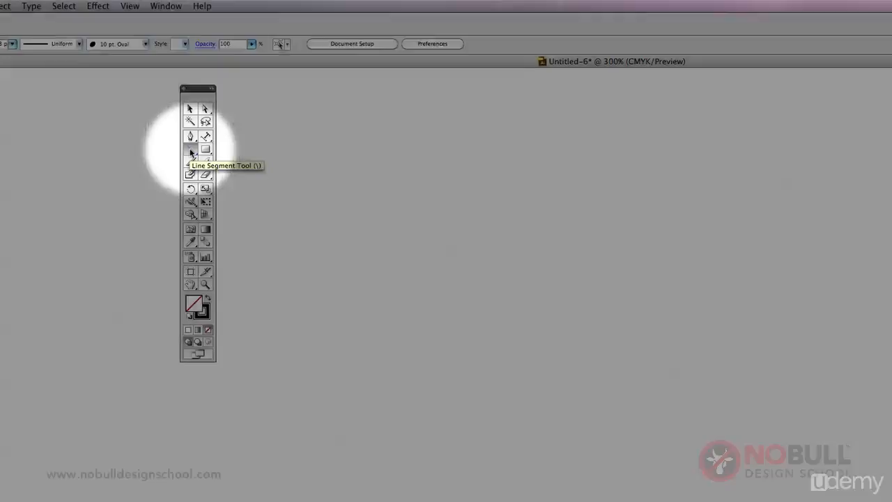
# Draw five separate straight lines with the Line Segment tool: two at free angles, one vertical, one horizontal and one at 45 degrees
pyautogui.moveTo(416, 242); pyautogui.dragTo(519, 411)
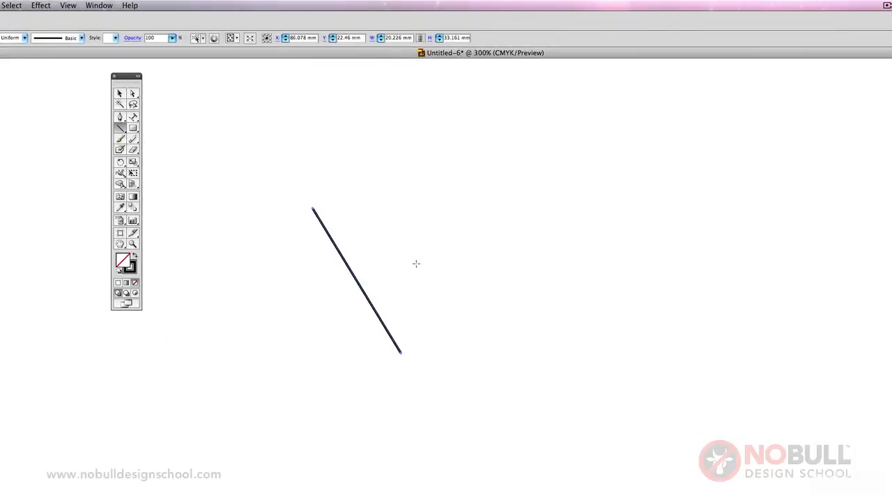
pyautogui.moveTo(382, 201); pyautogui.dragTo(588, 213)
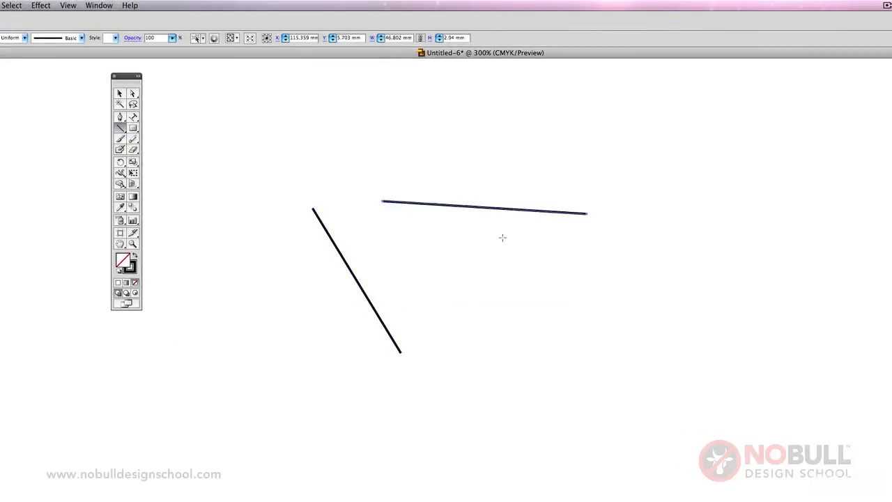
pyautogui.moveTo(502, 237); pyautogui.dragTo(519, 427)
pyautogui.moveTo(523, 303); pyautogui.dragTo(712, 304)
pyautogui.moveTo(532, 329); pyautogui.dragTo(721, 462)
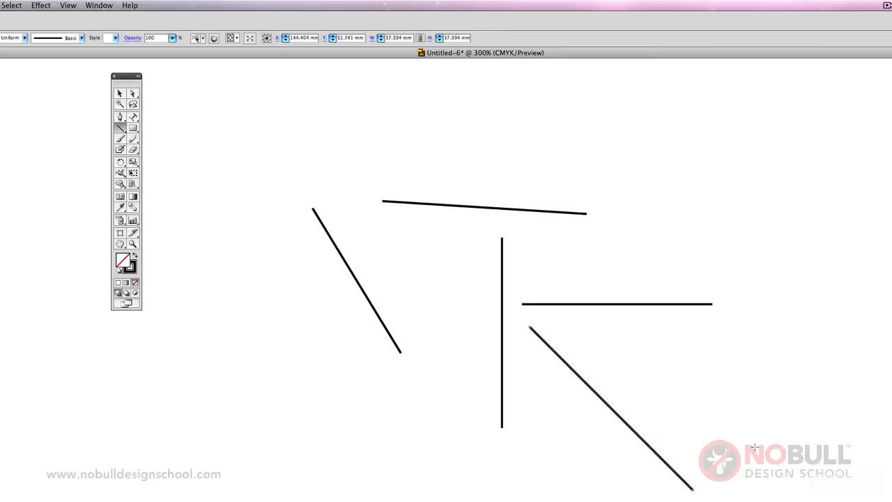
# Select all five lines together and delete them
pyautogui.click(120, 93)
pyautogui.moveTo(219, 126); pyautogui.dragTo(715, 460)
pyautogui.press('Delete')
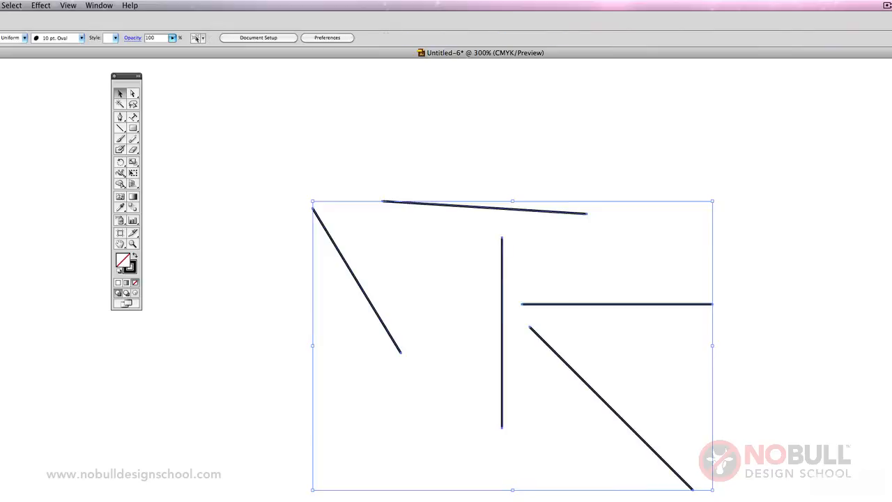
# Draw a square about 43 mm wide and, beside it, a rectangle about 64 × 17 mm with the Rectangle tool
pyautogui.click(132, 128)
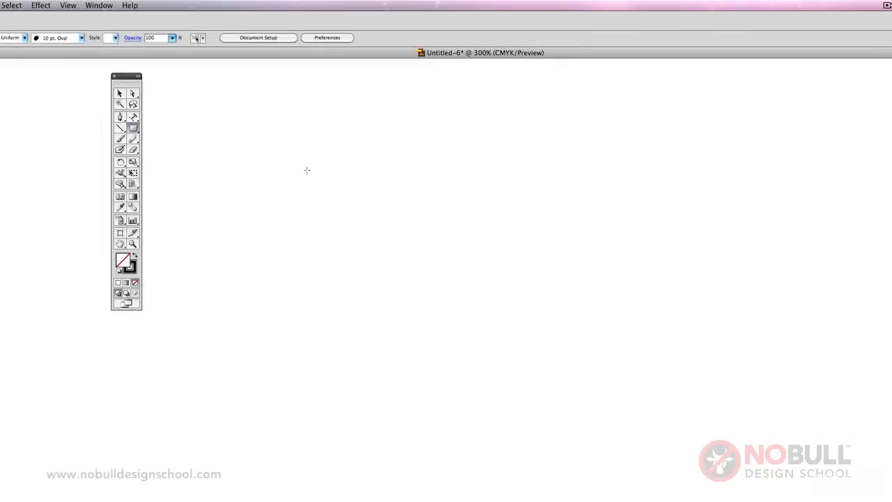
pyautogui.moveTo(306, 170); pyautogui.dragTo(495, 331)
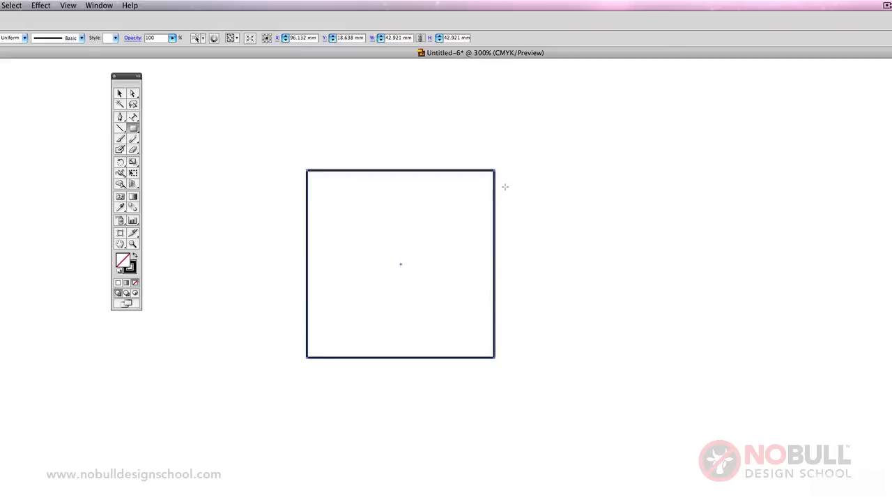
pyautogui.moveTo(505, 187)
pyautogui.mouseDown()
pyautogui.moveTo(669, 280)
pyautogui.moveTo(690, 327)
pyautogui.moveTo(792, 293)
pyautogui.moveTo(828, 196)
pyautogui.moveTo(832, 286)
pyautogui.moveTo(798, 303)
pyautogui.moveTo(721, 297)
pyautogui.moveTo(784, 262)
pyautogui.mouseUp()
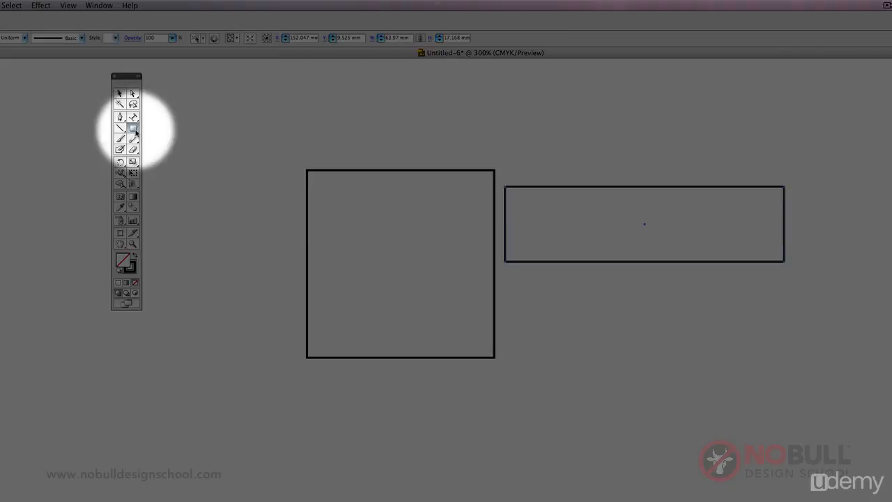
# Draw a rounded rectangle about 44 × 26 mm below the long rectangle, and add a same-sized one below the square with a 5 mm corner radius
pyautogui.moveTo(136, 130); pyautogui.dragTo(174, 142)
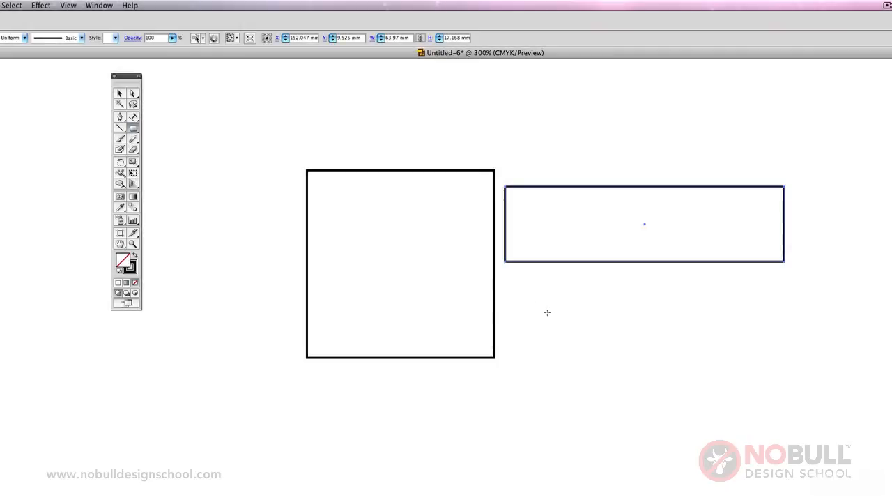
pyautogui.moveTo(527, 300); pyautogui.dragTo(720, 413)
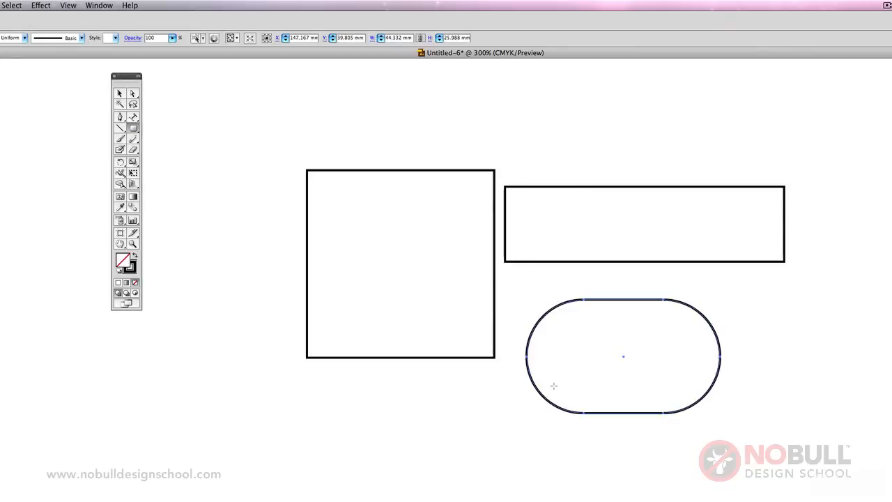
pyautogui.click(367, 435)
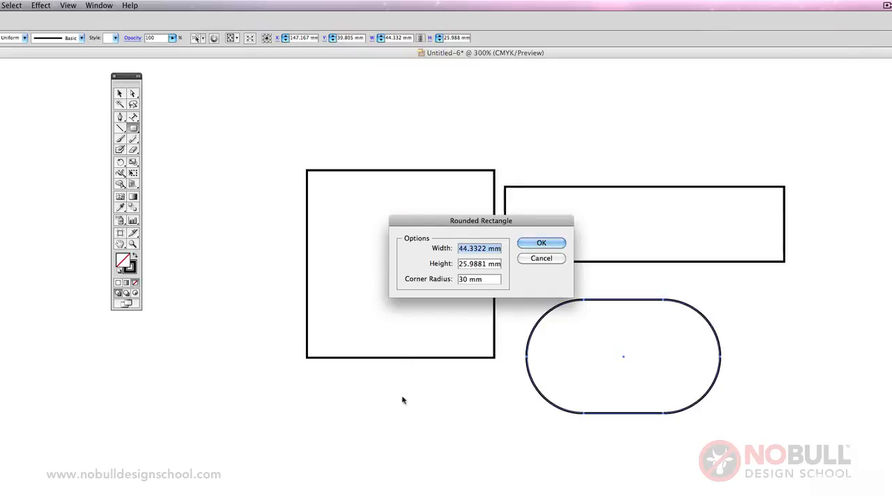
pyautogui.press('Tab')
pyautogui.press('Tab')
pyautogui.write('5mm')
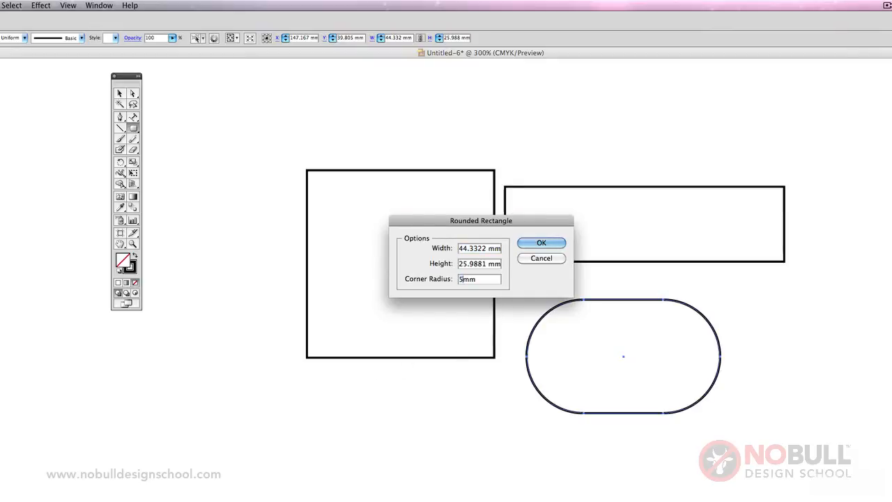
pyautogui.press('Return')
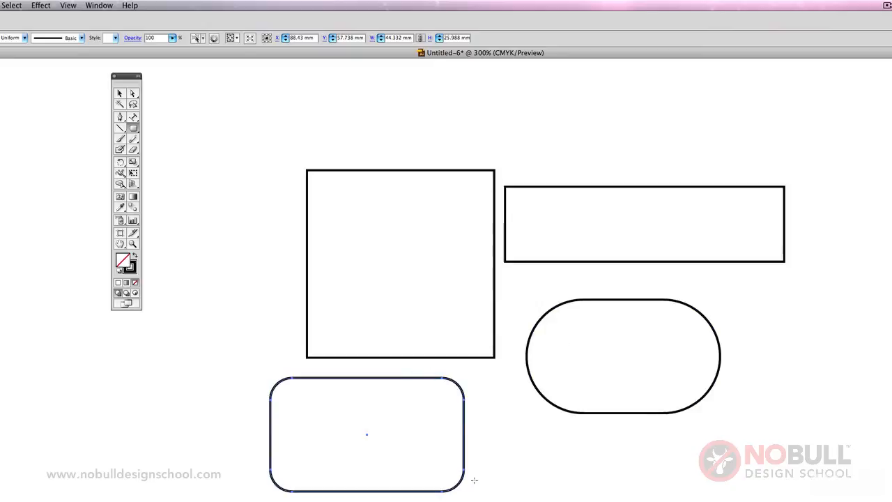
# Select all four rectangular shapes together and delete them
pyautogui.click(120, 92)
pyautogui.click(151, 124)
pyautogui.moveTo(200, 124); pyautogui.dragTo(800, 500)
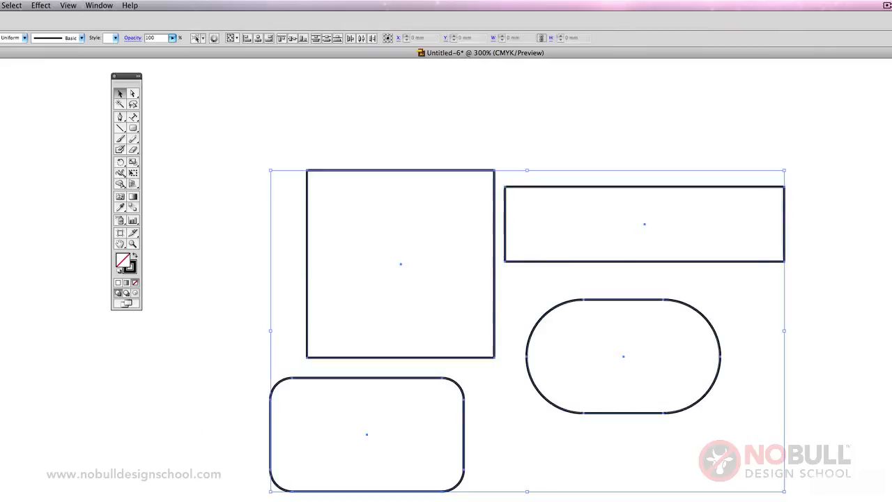
pyautogui.press('Delete')
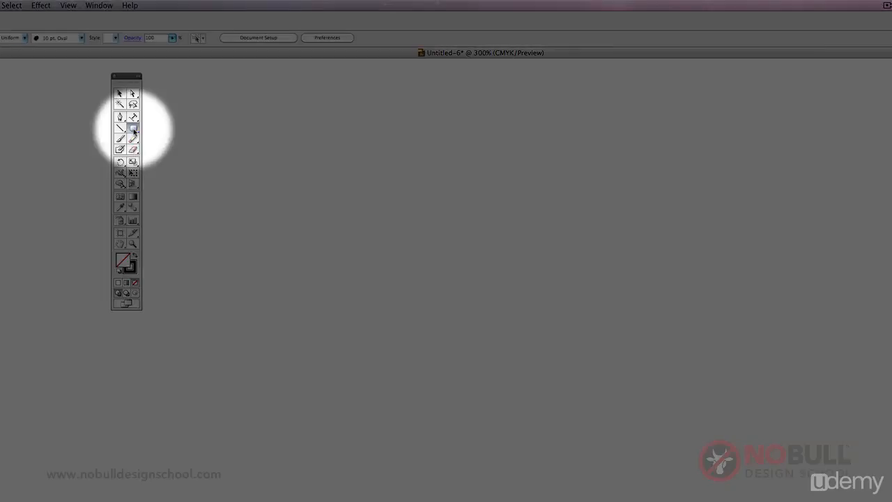
# Draw a trial shape with the Ellipse tool, undo it, and draw a circle about 51 mm across outward from its centre
pyautogui.moveTo(132, 127); pyautogui.dragTo(179, 153)
pyautogui.moveTo(346, 242); pyautogui.dragTo(511, 441)
pyautogui.hotkey('ctrl', 'z')
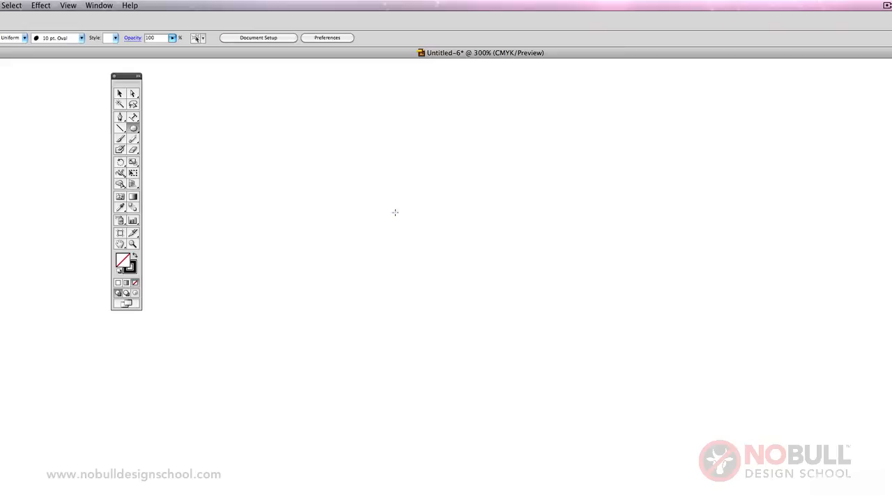
pyautogui.moveTo(394, 212); pyautogui.dragTo(477, 319)
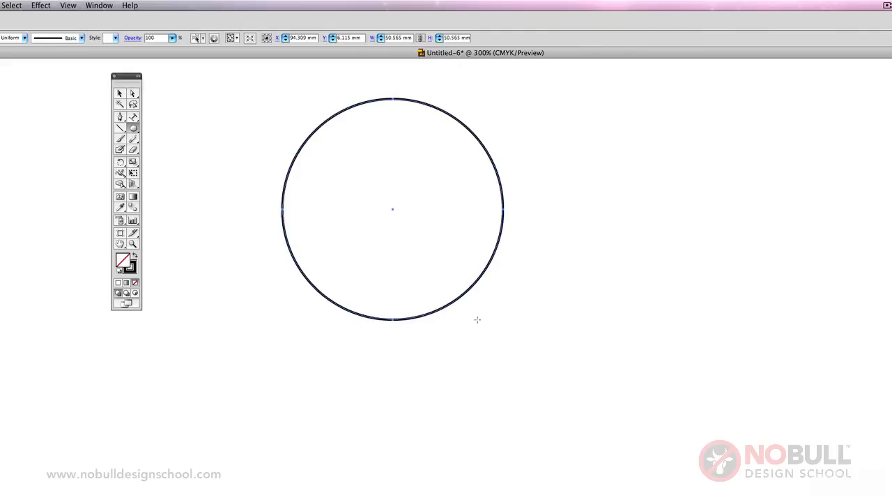
# Delete the circle and reactivate the shape tool
pyautogui.click(119, 94)
pyautogui.press('Delete')
pyautogui.click(132, 129)
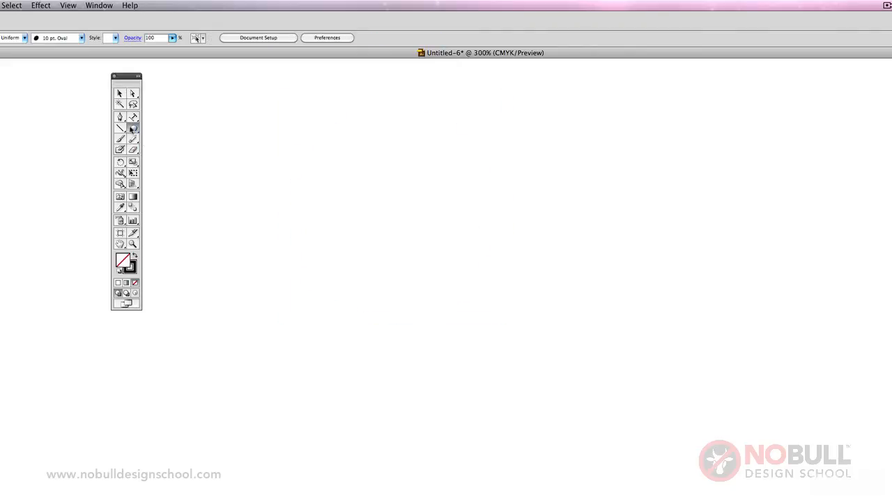
# Draw a wide ellipse and a tall narrow one about 12 × 57 mm overlapping its end, using the Ellipse tool
pyautogui.moveTo(362, 262); pyautogui.dragTo(640, 386)
pyautogui.moveTo(346, 153); pyautogui.dragTo(398, 402)
# Select and delete both ellipses, clearing the artboard
pyautogui.click(120, 93)
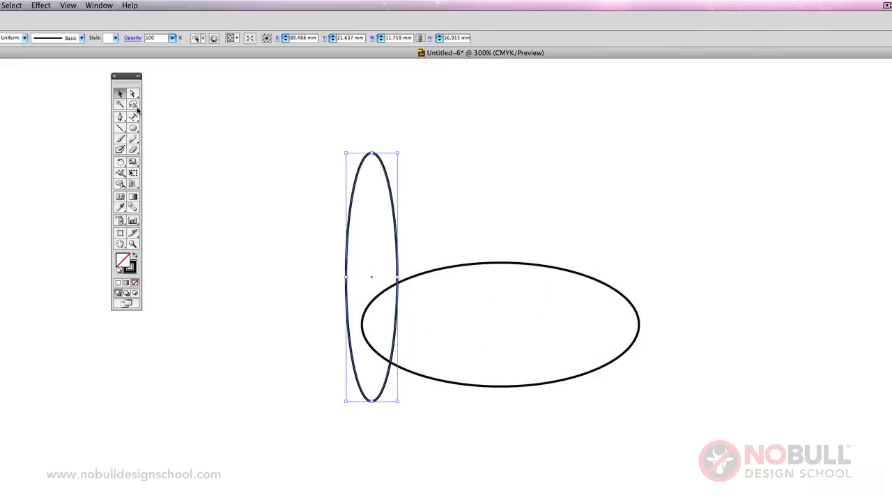
pyautogui.press('Delete')
pyautogui.moveTo(324, 230); pyautogui.dragTo(463, 341)
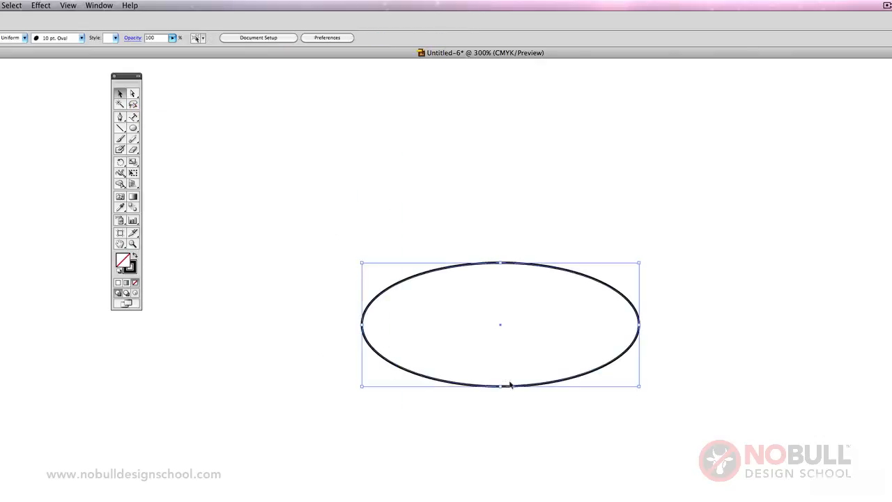
pyautogui.press('Delete')
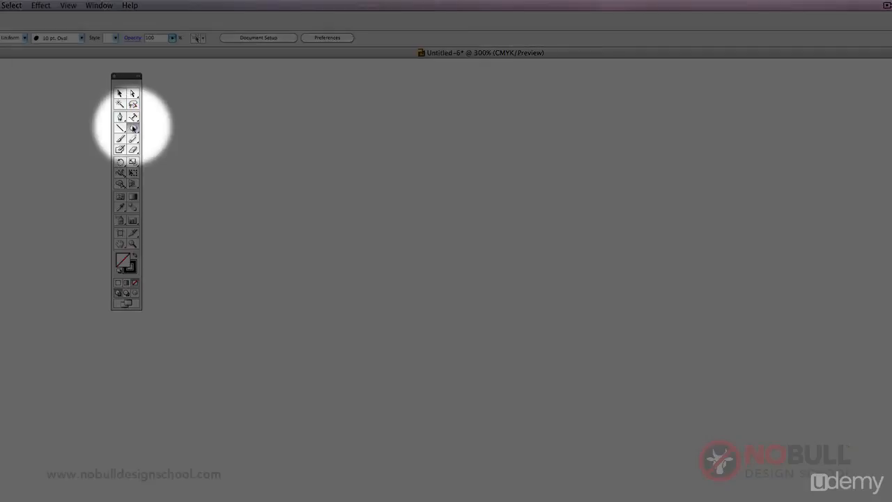
# Create an octagon with the Polygon tool and a three-sided polygon beside it, both with a radius of 17.6389 mm
pyautogui.moveTo(132, 128); pyautogui.dragTo(182, 167)
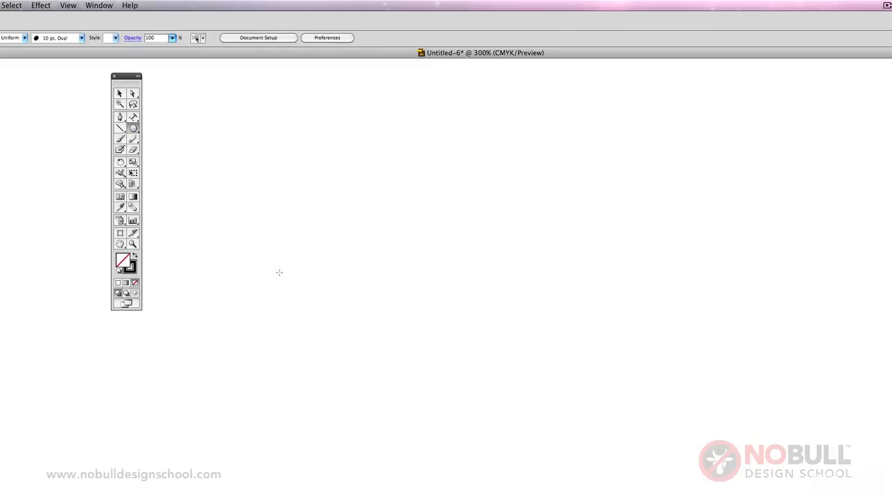
pyautogui.click(357, 213)
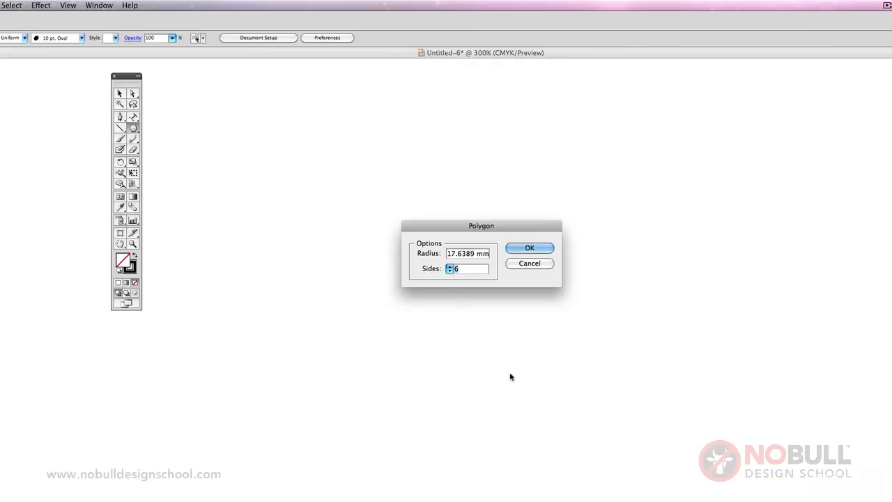
pyautogui.write('8')
pyautogui.press('Return')
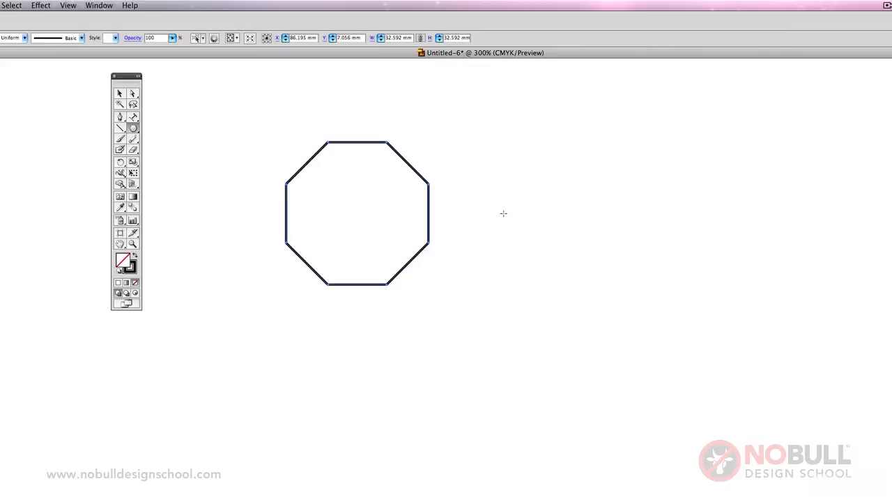
pyautogui.click(503, 213)
pyautogui.write('3')
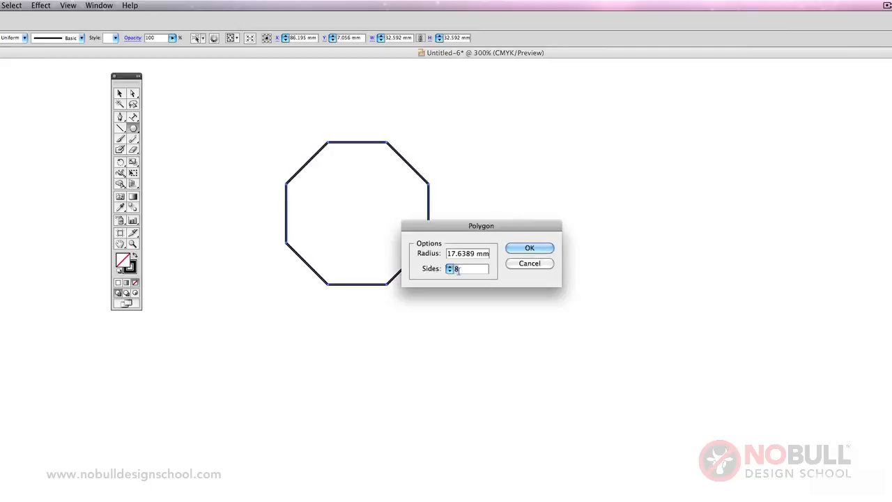
pyautogui.click(522, 251)
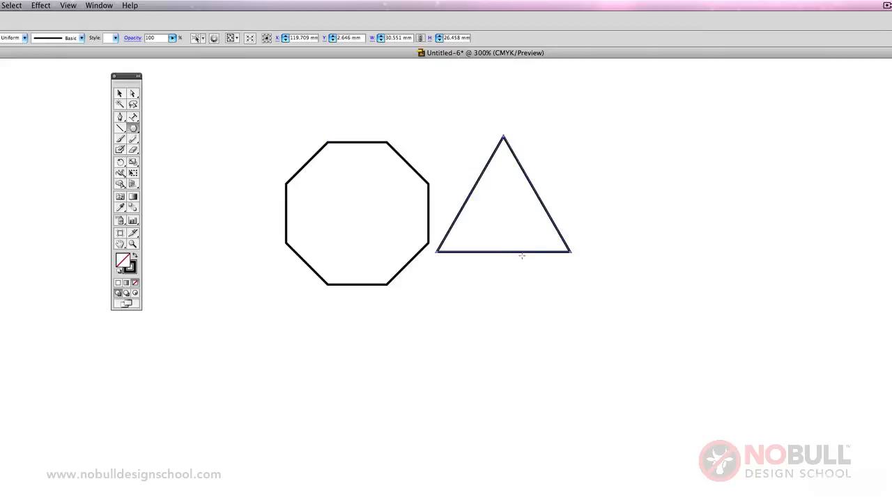
# Select the octagon and the triangle together and delete them
pyautogui.click(119, 93)
pyautogui.moveTo(253, 117); pyautogui.dragTo(568, 289)
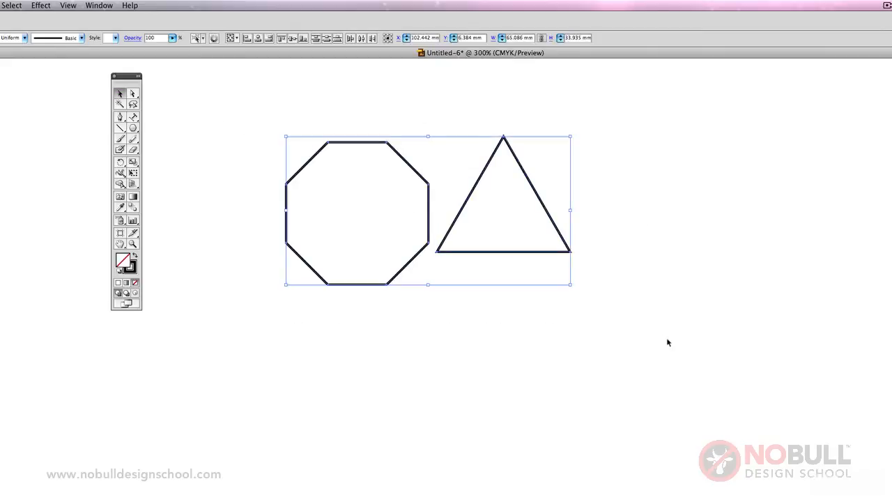
pyautogui.press('Delete')
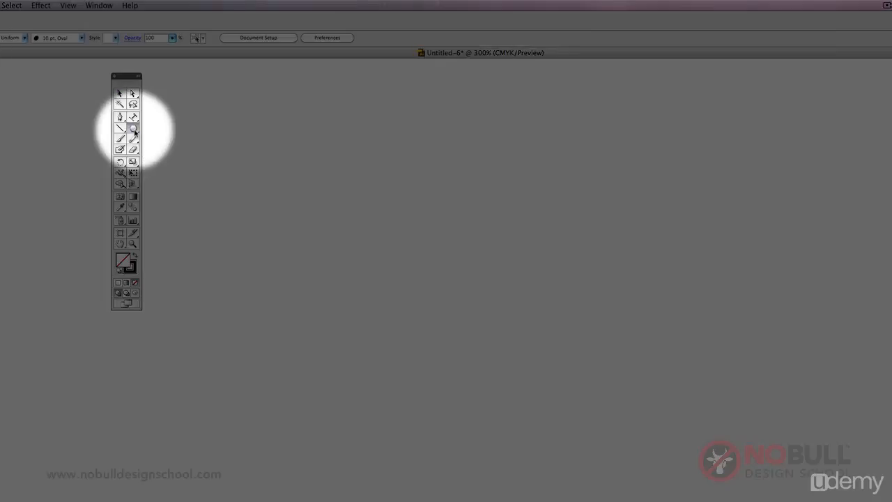
# Create a five-pointed star with the Star tool, setting Radius 1 to 10 mm and Radius 2 to 20 mm
pyautogui.moveTo(132, 128); pyautogui.dragTo(187, 180)
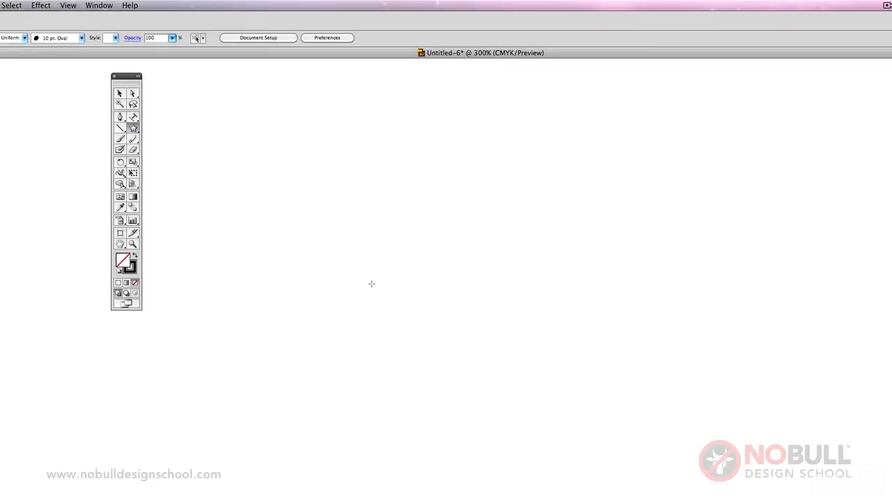
pyautogui.click(364, 207)
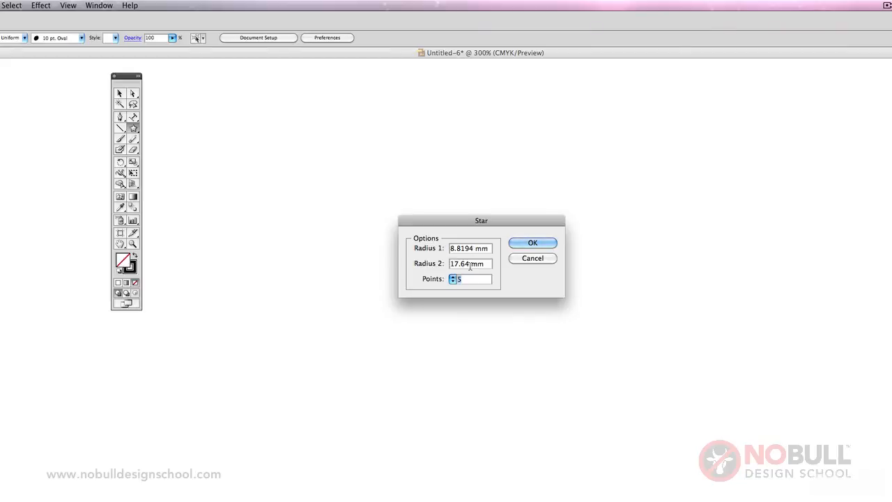
pyautogui.moveTo(470, 265); pyautogui.dragTo(429, 261)
pyautogui.write('20')
pyautogui.moveTo(473, 249); pyautogui.dragTo(434, 244)
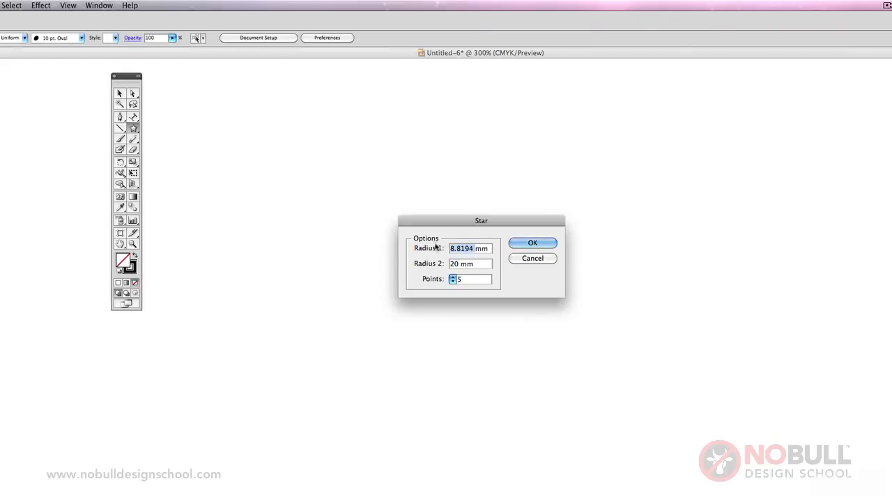
pyautogui.write('10')
pyautogui.click(534, 243)
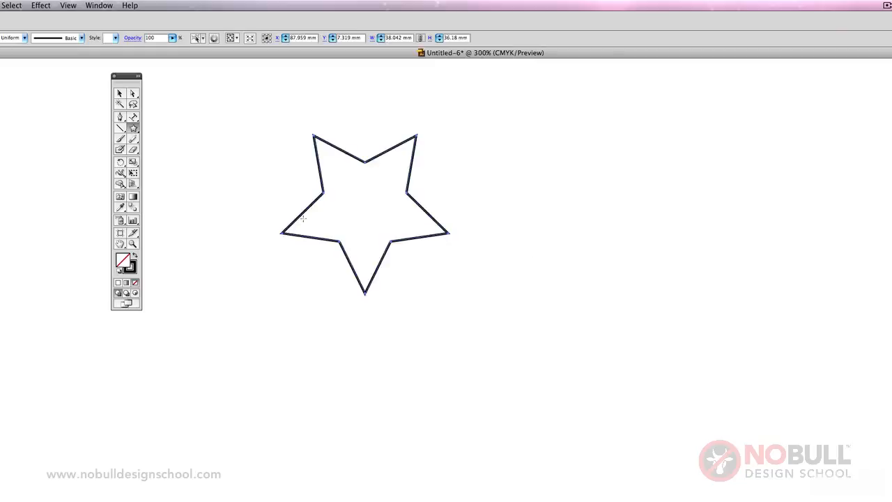
# Delete the five-pointed star and create a new star with 20 points and a different radius
pyautogui.click(119, 94)
pyautogui.press('Delete')
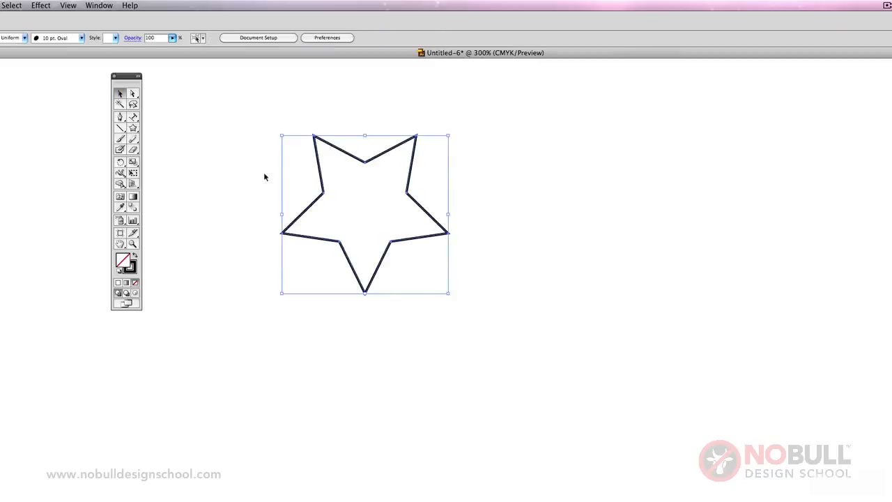
pyautogui.click(133, 128)
pyautogui.click(422, 247)
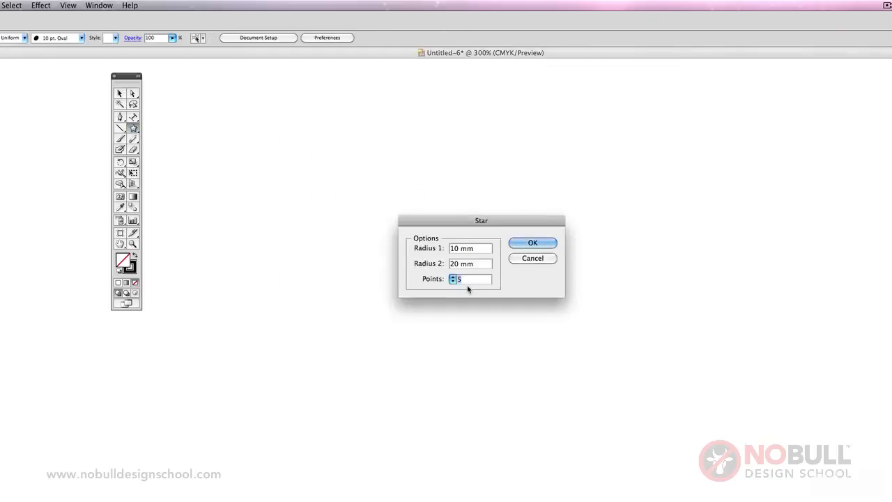
pyautogui.write('20')
pyautogui.press('Tab')
pyautogui.write('1mm')
pyautogui.write('6')
pyautogui.click(529, 245)
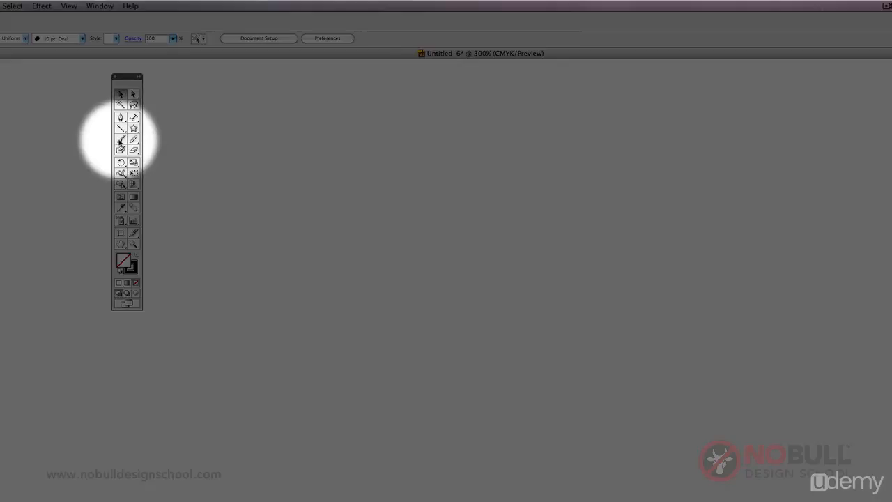
# Paint a thick winding freehand stroke across the artboard with the Paintbrush tool and the 10 pt. Oval brush
pyautogui.click(121, 140)
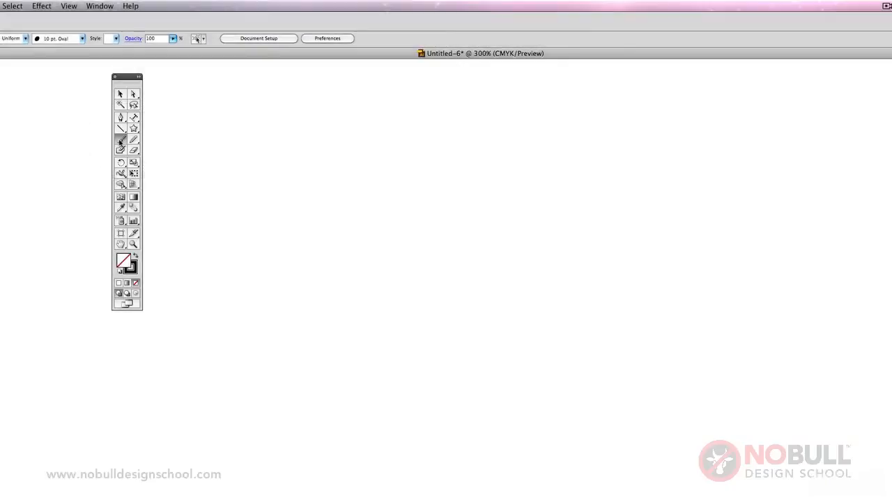
pyautogui.moveTo(251, 140)
pyautogui.mouseDown()
pyautogui.moveTo(337, 141)
pyautogui.moveTo(292, 218)
pyautogui.moveTo(460, 266)
pyautogui.moveTo(530, 317)
pyautogui.mouseUp()
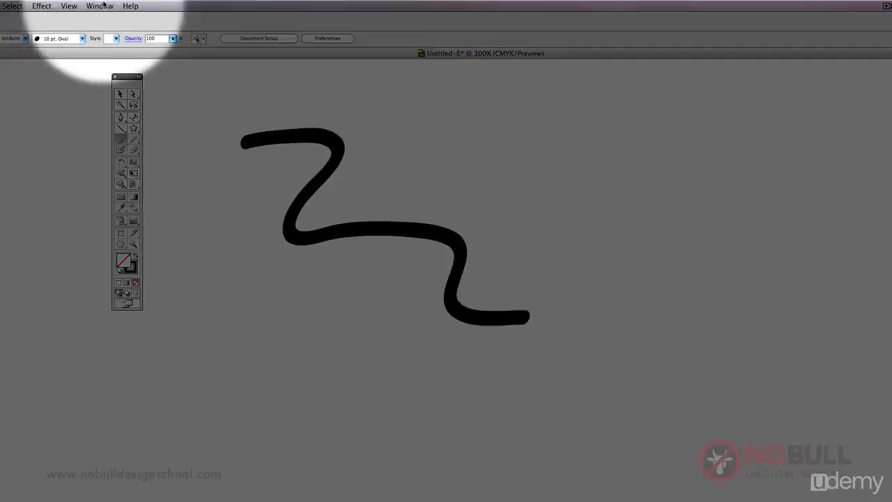
# Show the Brushes panel near the painted stroke and load the Artistic_ChalkCharcoalPencil brush library
pyautogui.click(105, 6)
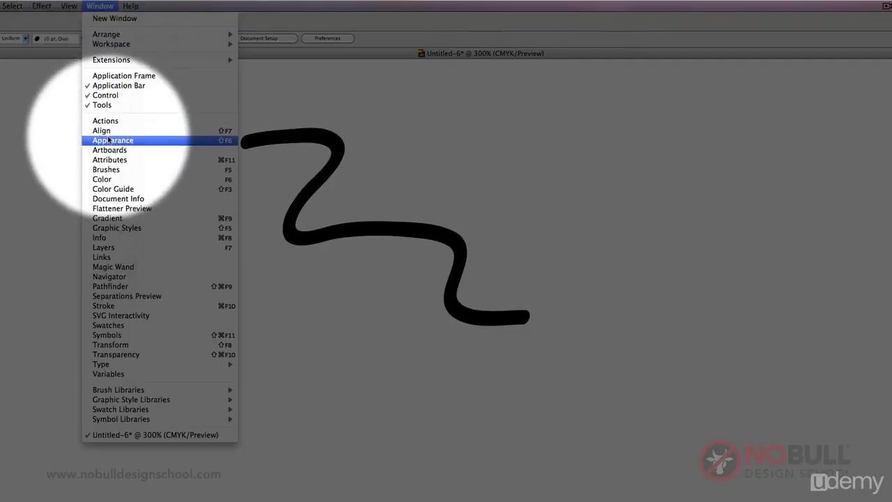
pyautogui.click(139, 170)
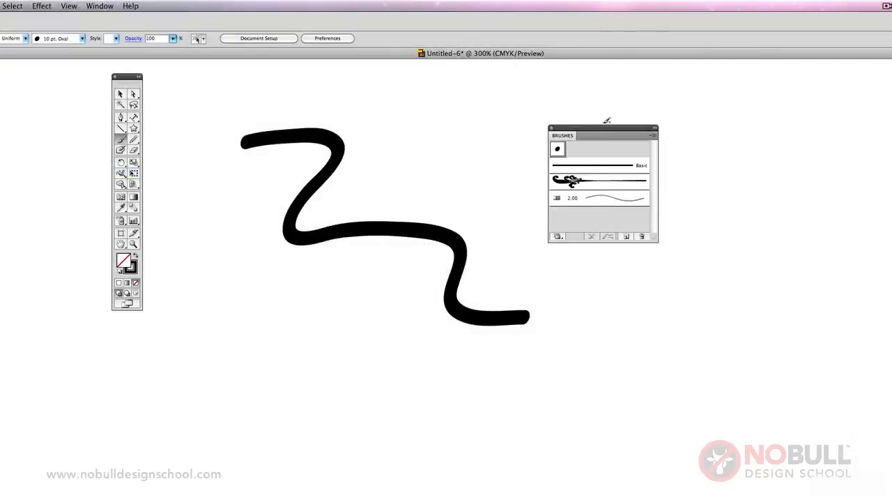
pyautogui.moveTo(605, 132); pyautogui.dragTo(519, 122)
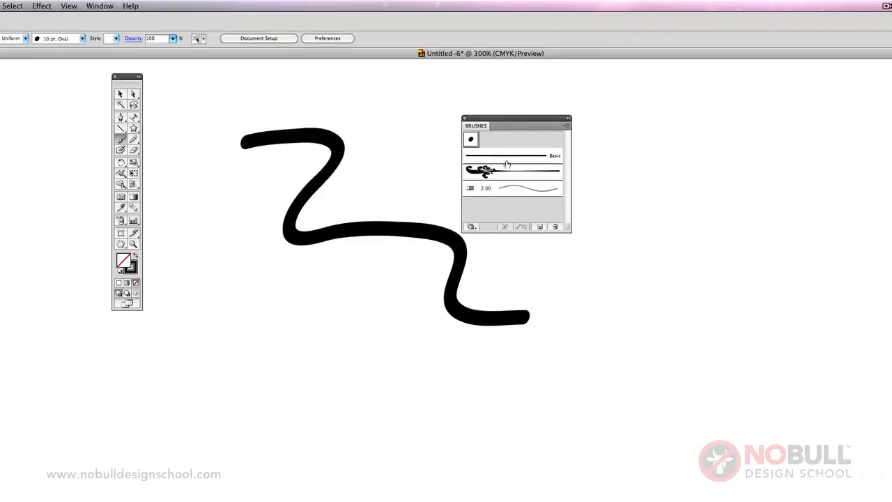
pyautogui.click(565, 127)
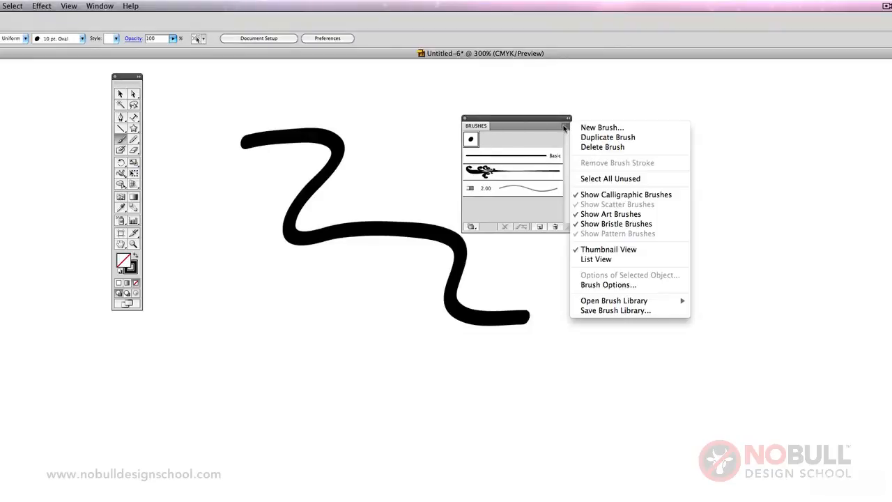
pyautogui.moveTo(655, 301)
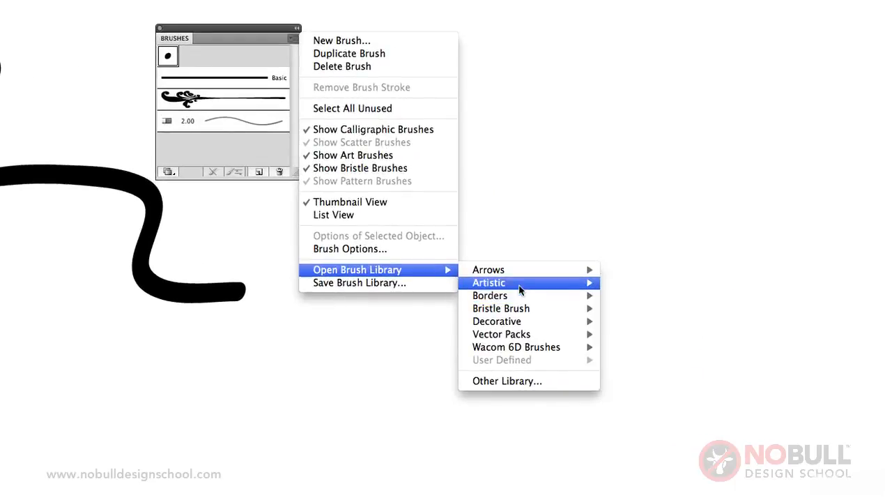
pyautogui.moveTo(519, 290)
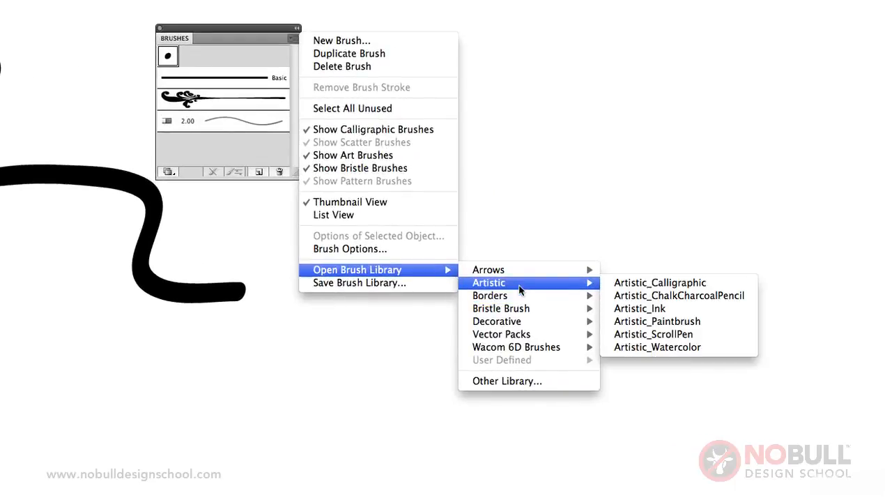
pyautogui.click(659, 295)
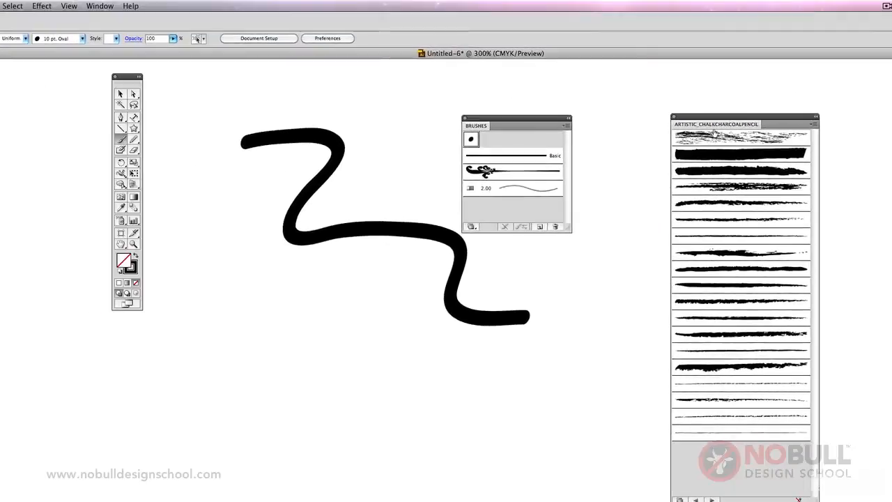
# Paint scratchy strokes around the black line with the library's first brush, and add a curved stroke beside them with a rough charcoal brush
pyautogui.click(521, 65)
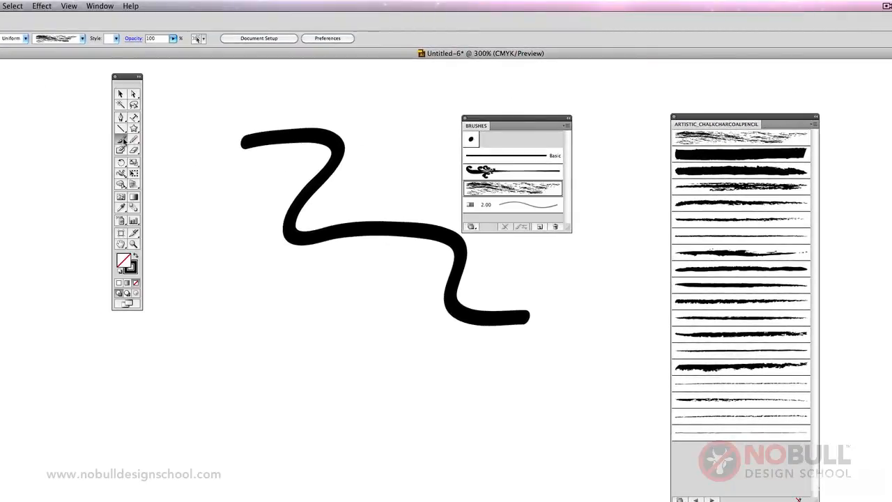
pyautogui.click(705, 137)
pyautogui.moveTo(213, 318)
pyautogui.mouseDown()
pyautogui.moveTo(304, 284)
pyautogui.moveTo(400, 368)
pyautogui.moveTo(446, 373)
pyautogui.mouseUp()
pyautogui.click(722, 203)
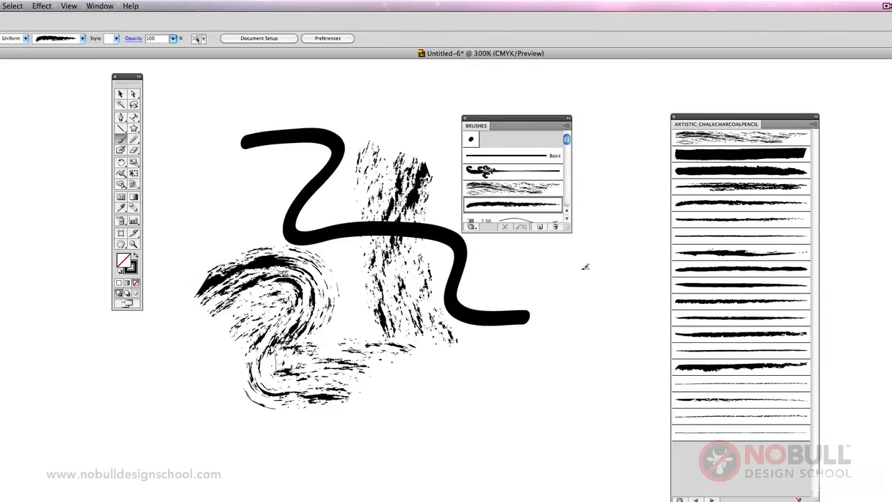
pyautogui.moveTo(602, 229)
pyautogui.mouseDown()
pyautogui.moveTo(567, 330)
pyautogui.moveTo(498, 372)
pyautogui.mouseUp()
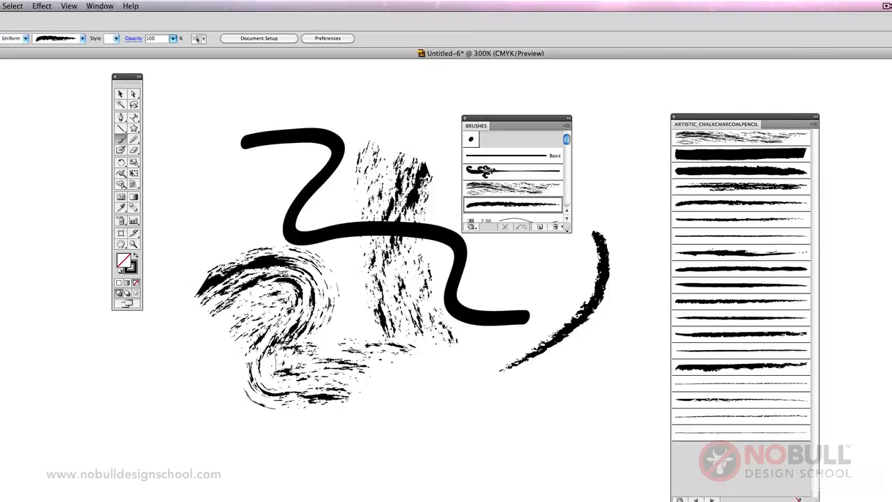
# Enlarge the Brushes panel and, in the Chalk brush's options, widen the brush to 470% with the width variation kept at Fixed
pyautogui.moveTo(564, 228); pyautogui.dragTo(616, 332)
pyautogui.click(525, 188)
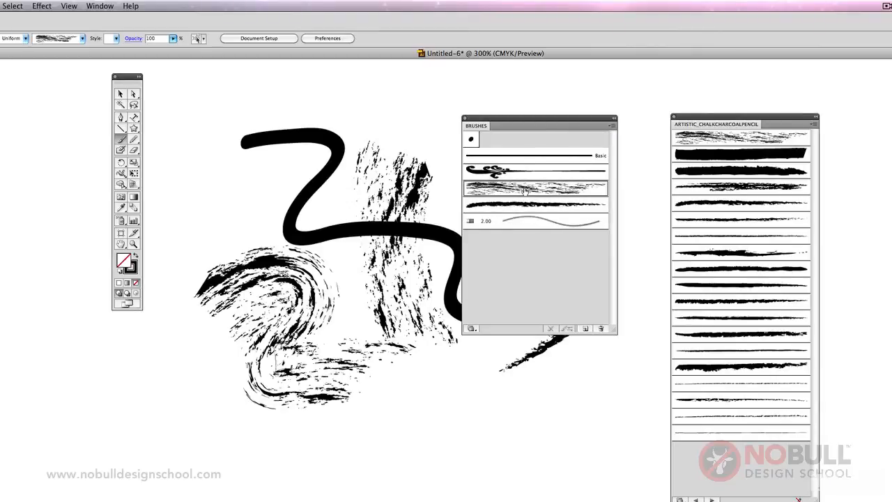
pyautogui.doubleClick(524, 188)
pyautogui.moveTo(398, 200)
pyautogui.mouseDown()
pyautogui.moveTo(364, 197)
pyautogui.moveTo(435, 198)
pyautogui.mouseUp()
pyautogui.click(481, 188)
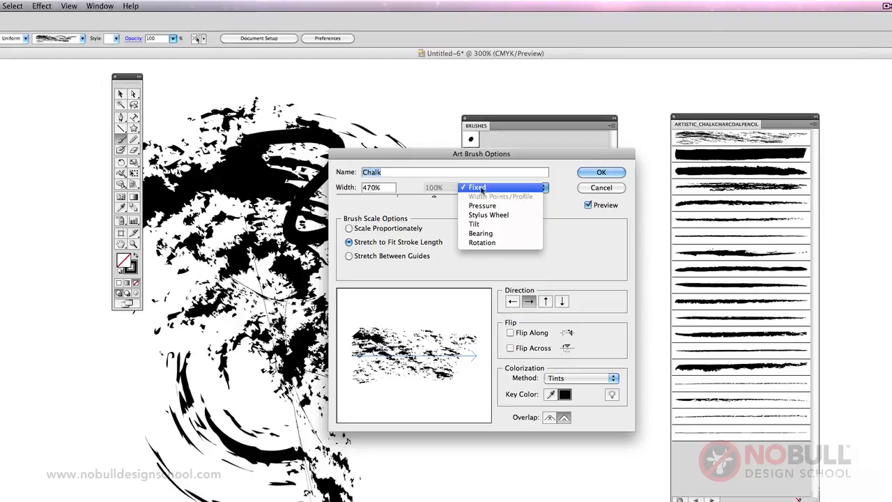
pyautogui.click(481, 188)
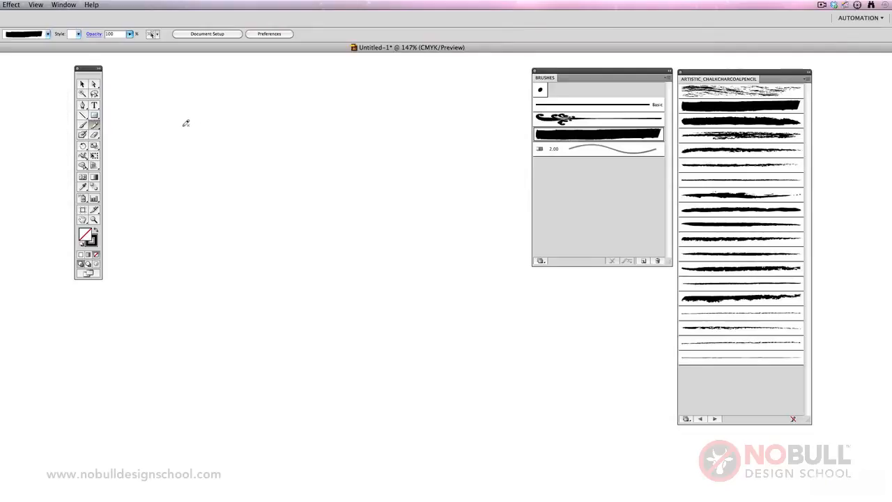
# Draw a winding freehand path about 130 × 121 mm with the Pencil tool
pyautogui.moveTo(209, 133); pyautogui.dragTo(346, 112)
pyautogui.moveTo(384, 217)
pyautogui.mouseDown()
pyautogui.moveTo(330, 301)
pyautogui.moveTo(404, 263)
pyautogui.moveTo(396, 336)
pyautogui.moveTo(438, 317)
pyautogui.mouseUp()
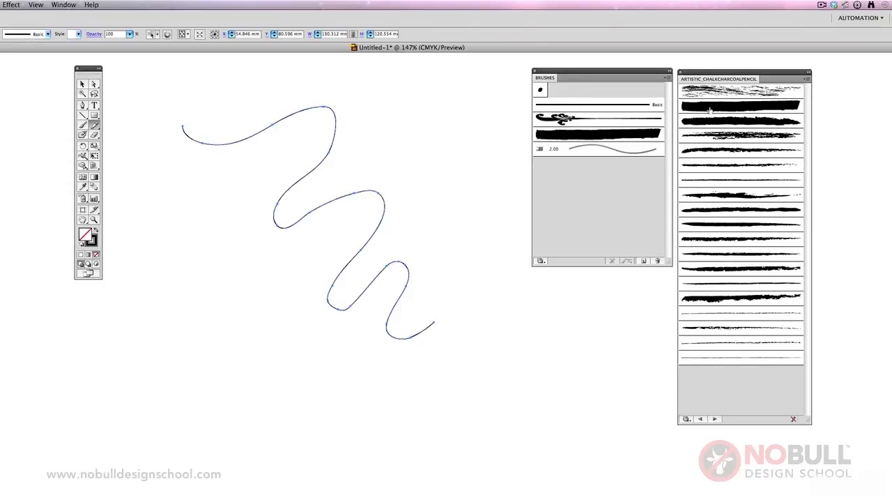
# Try three different chalk and charcoal library brushes on the winding path, and set its stroke back to the Basic brush
pyautogui.click(721, 137)
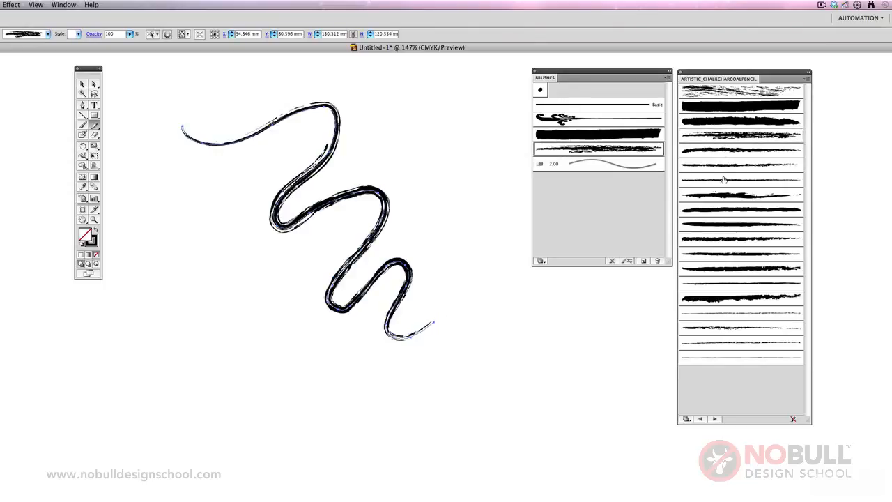
pyautogui.click(725, 171)
pyautogui.click(725, 182)
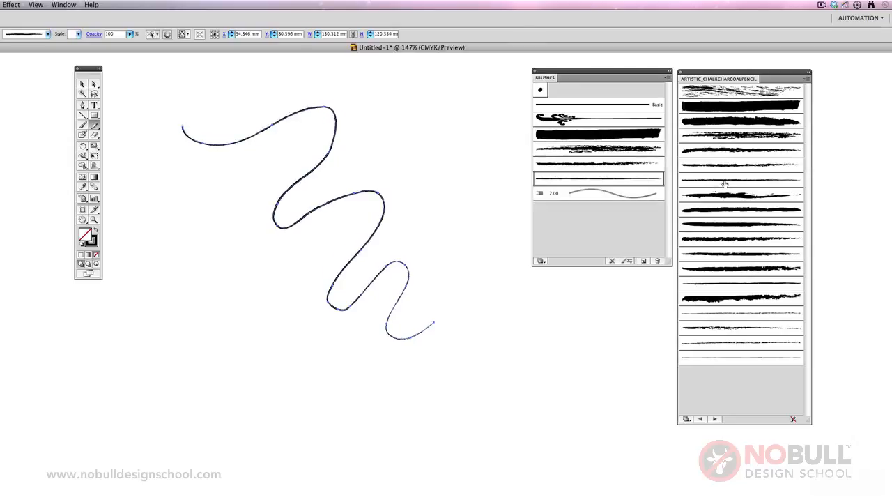
pyautogui.click(611, 108)
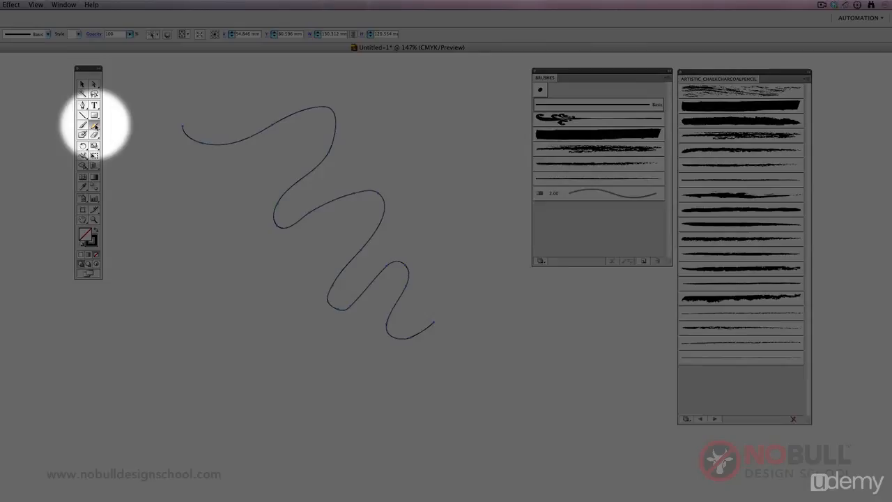
# Smooth the upper bend and the next left-hand bend of the winding path with the Smooth tool
pyautogui.moveTo(94, 125); pyautogui.dragTo(121, 137)
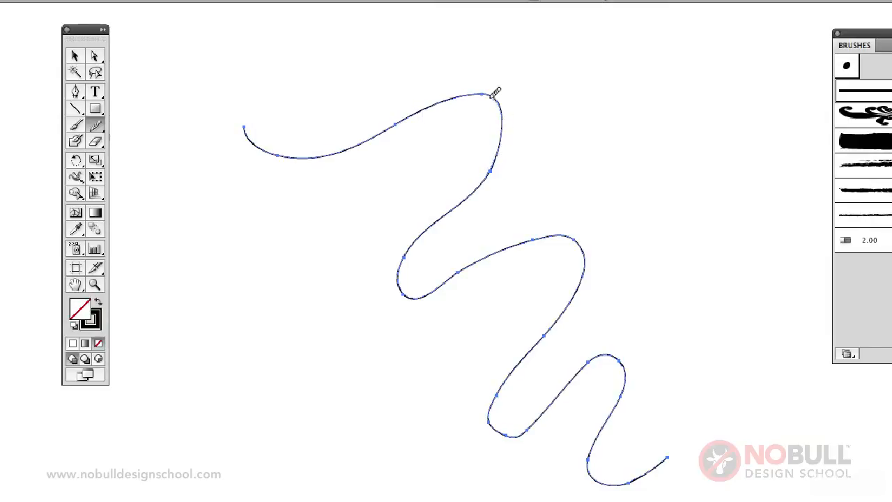
pyautogui.moveTo(492, 98); pyautogui.dragTo(414, 116)
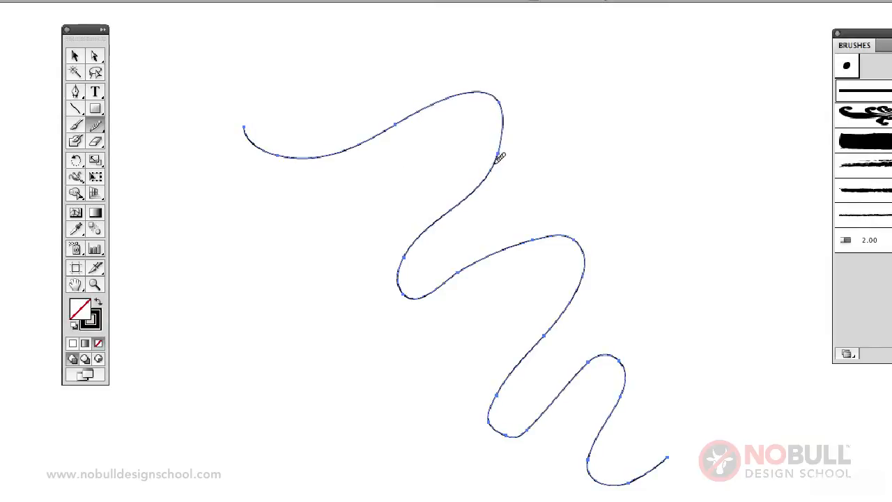
pyautogui.moveTo(500, 157)
pyautogui.mouseDown()
pyautogui.moveTo(506, 133)
pyautogui.moveTo(483, 93)
pyautogui.mouseUp()
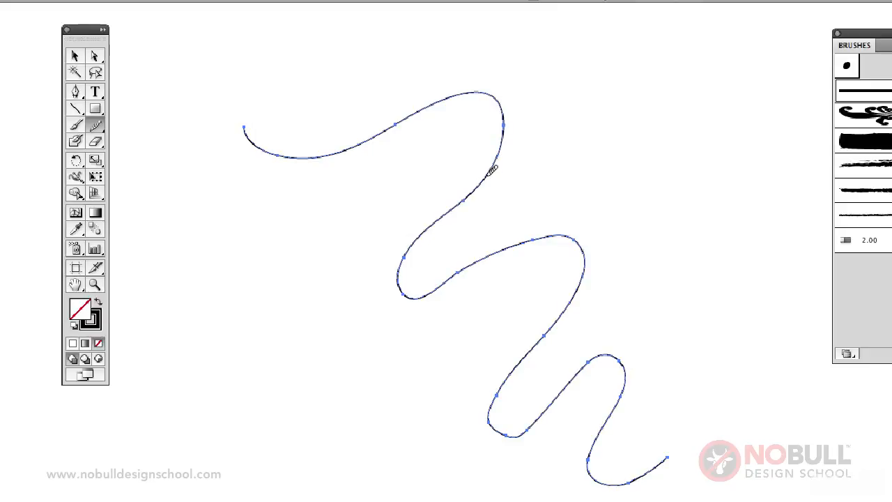
pyautogui.moveTo(492, 170)
pyautogui.mouseDown()
pyautogui.moveTo(508, 113)
pyautogui.moveTo(460, 96)
pyautogui.mouseUp()
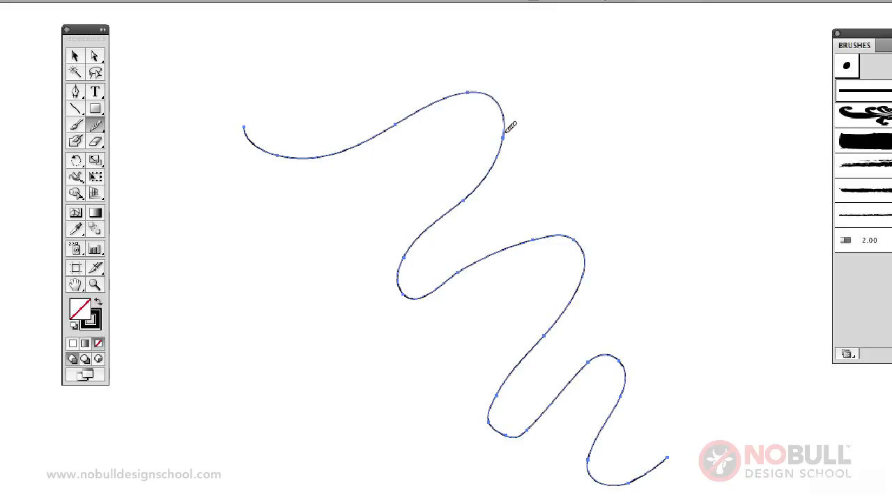
pyautogui.moveTo(505, 141)
pyautogui.mouseDown()
pyautogui.moveTo(502, 104)
pyautogui.moveTo(486, 91)
pyautogui.moveTo(461, 95)
pyautogui.mouseUp()
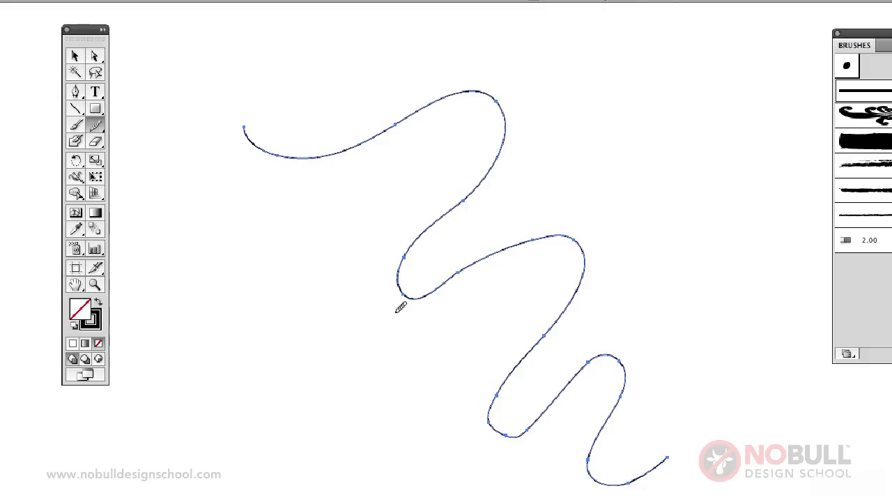
pyautogui.moveTo(411, 242)
pyautogui.mouseDown()
pyautogui.moveTo(406, 272)
pyautogui.moveTo(458, 288)
pyautogui.mouseUp()
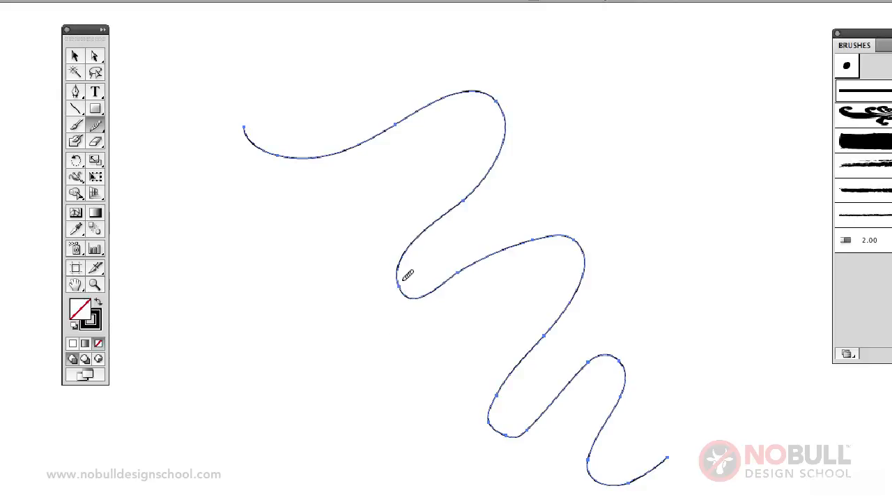
pyautogui.moveTo(407, 275)
pyautogui.mouseDown()
pyautogui.moveTo(411, 283)
pyautogui.moveTo(451, 280)
pyautogui.moveTo(408, 287)
pyautogui.mouseUp()
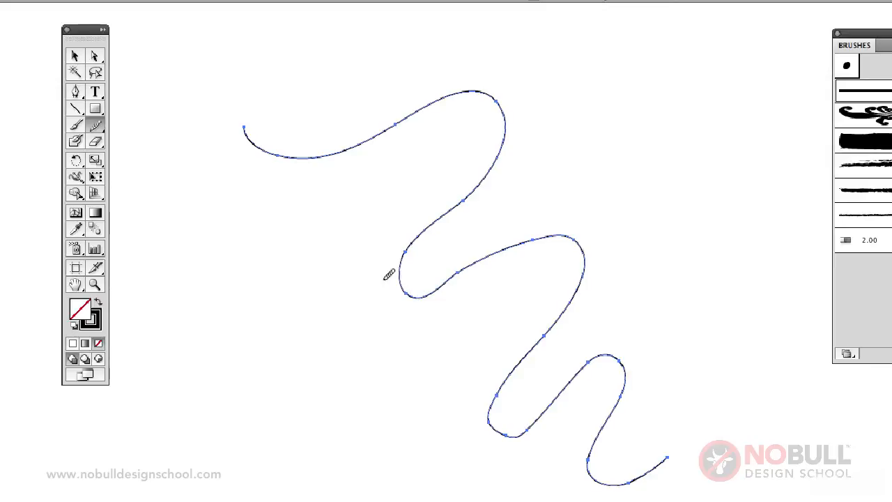
# Erase the lower end of the winding path with the Path Eraser tool and clear the path from the artboard
pyautogui.moveTo(96, 125); pyautogui.dragTo(159, 167)
pyautogui.moveTo(675, 452)
pyautogui.mouseDown()
pyautogui.moveTo(627, 484)
pyautogui.moveTo(590, 460)
pyautogui.mouseUp()
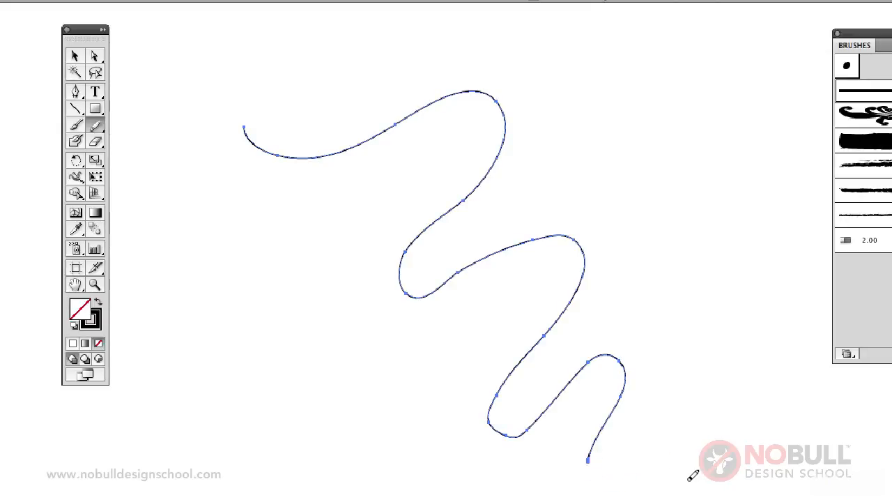
pyautogui.click(75, 56)
pyautogui.click(170, 166)
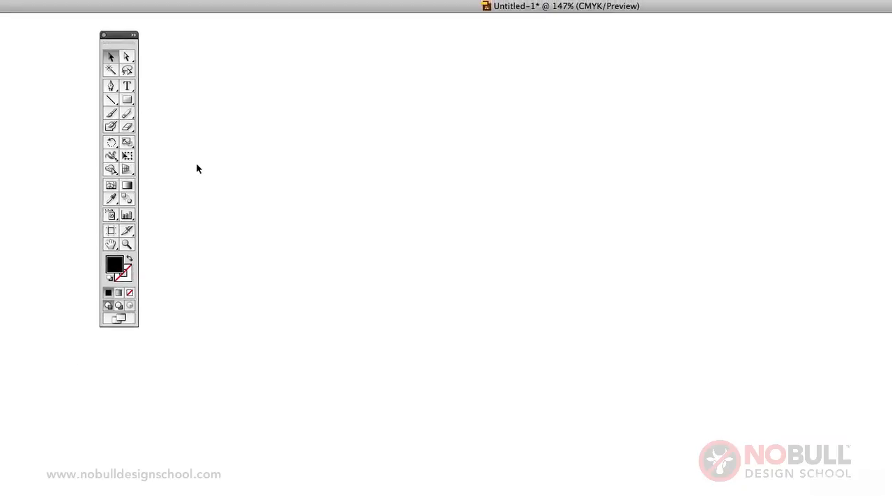
# Draw a black square in the middle of the empty artboard
pyautogui.click(127, 99)
pyautogui.moveTo(353, 172); pyautogui.dragTo(513, 289)
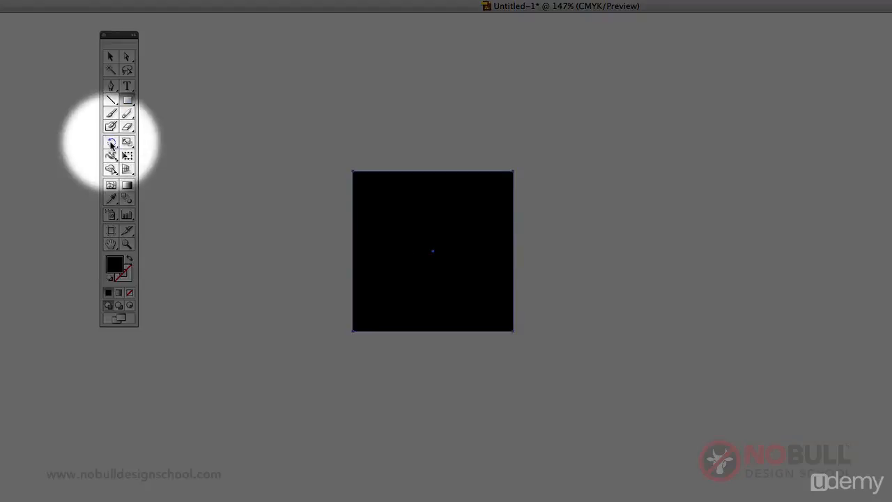
# Try rotating the black square freely about its centre with the Rotate tool, and undo the rotations
pyautogui.click(111, 143)
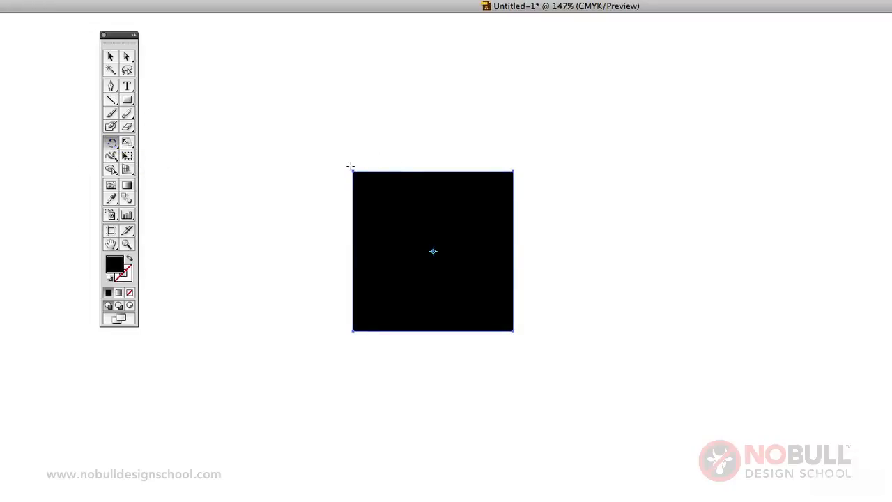
pyautogui.moveTo(351, 169); pyautogui.dragTo(499, 172)
pyautogui.moveTo(528, 309); pyautogui.dragTo(526, 184)
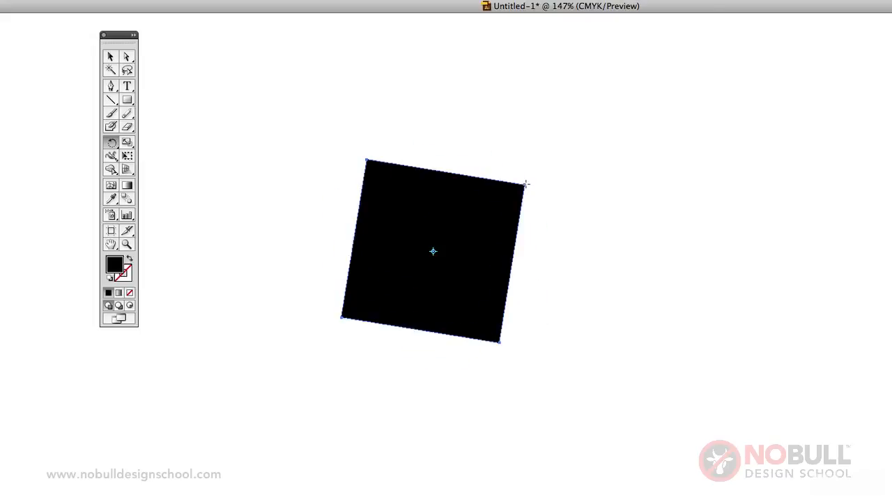
pyautogui.press('super+z')
pyautogui.press('super+z')
pyautogui.press('super+z')
pyautogui.press('super+z')
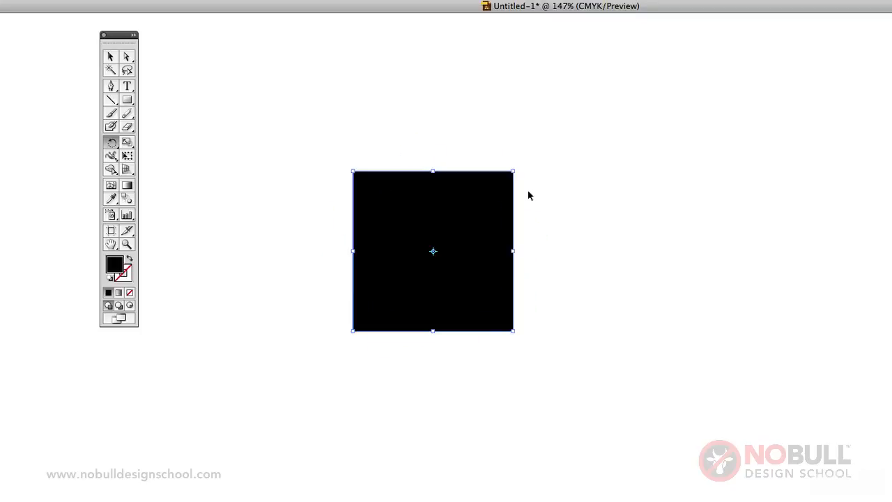
# Enlarge the square about its centre with the Scale tool and reshape it into a rectangle wider than it is tall
pyautogui.click(125, 144)
pyautogui.click(128, 145)
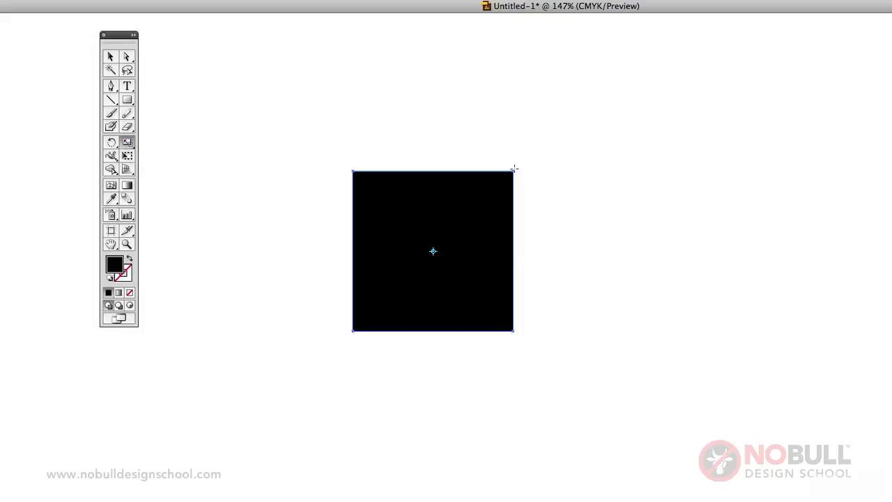
pyautogui.moveTo(515, 169); pyautogui.dragTo(672, 75)
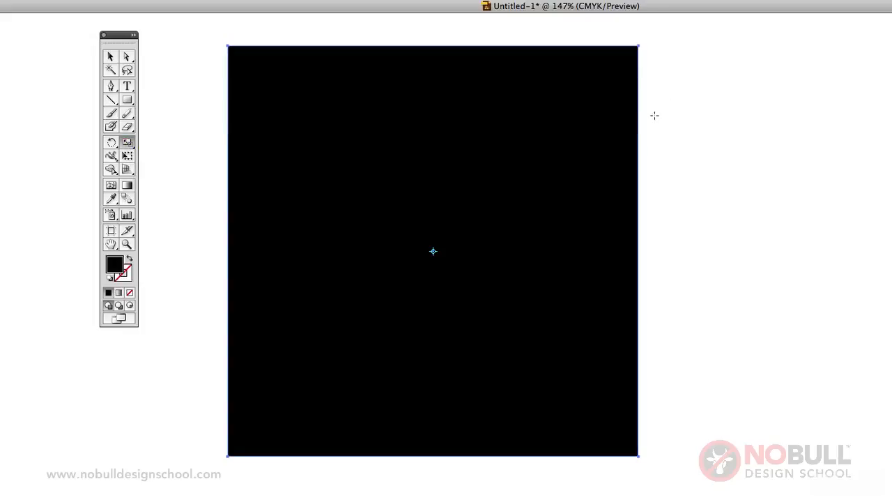
pyautogui.moveTo(638, 46); pyautogui.dragTo(606, 121)
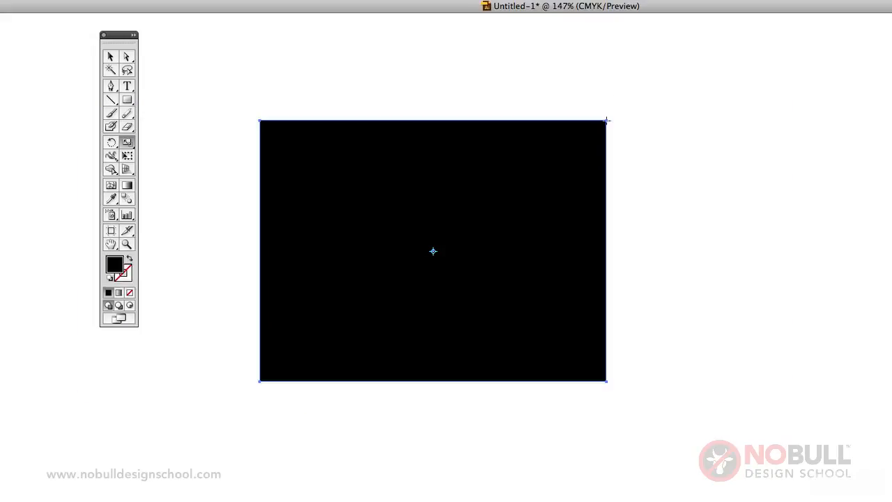
# Make the rectangle slightly taller with the Free Transform tool and tilt it slightly clockwise
pyautogui.click(127, 157)
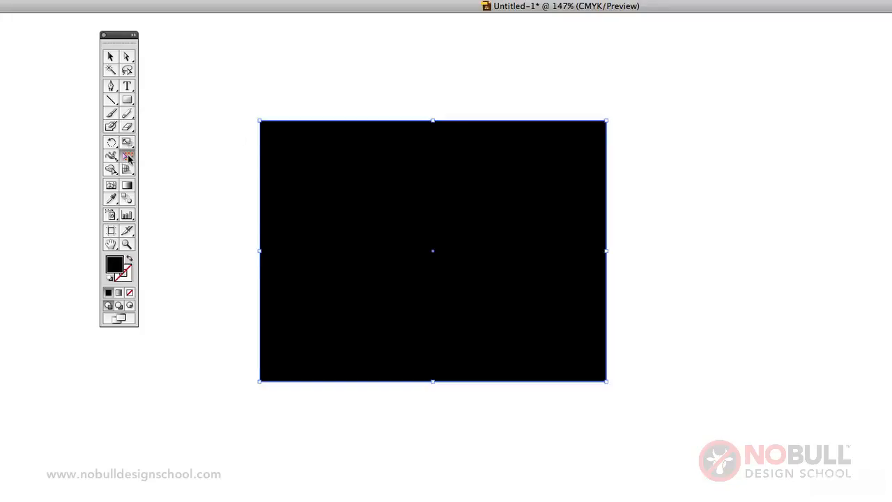
pyautogui.moveTo(606, 121); pyautogui.dragTo(612, 95)
pyautogui.moveTo(613, 215); pyautogui.dragTo(580, 281)
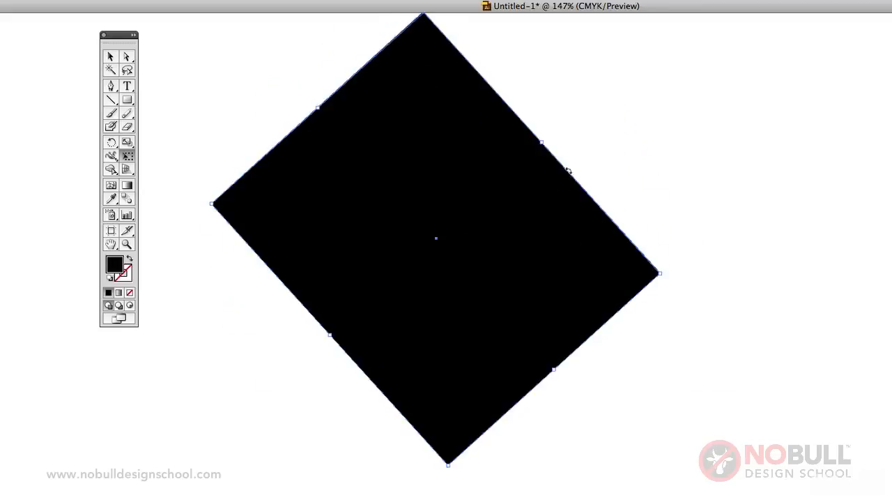
pyautogui.moveTo(569, 171); pyautogui.dragTo(474, 104)
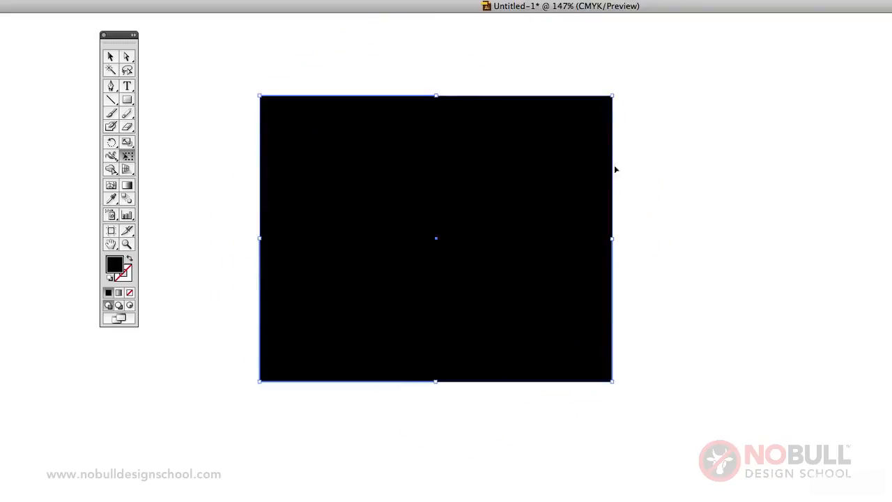
pyautogui.moveTo(613, 166); pyautogui.dragTo(619, 205)
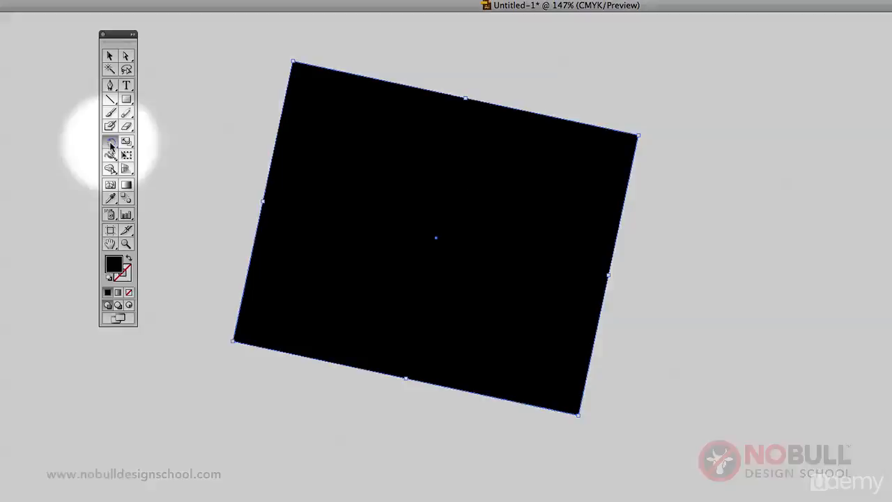
# Try reflecting a copy of the tilted rectangle across the vertical axis through its upper-right corner, and undo the copy
pyautogui.moveTo(110, 142); pyautogui.dragTo(152, 156)
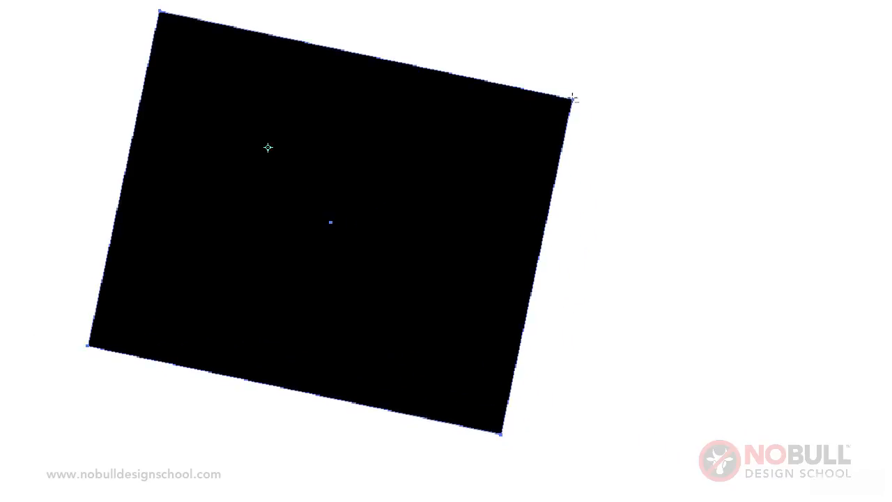
pyautogui.keyDown('alt'); pyautogui.click(572, 98); pyautogui.keyUp('alt')
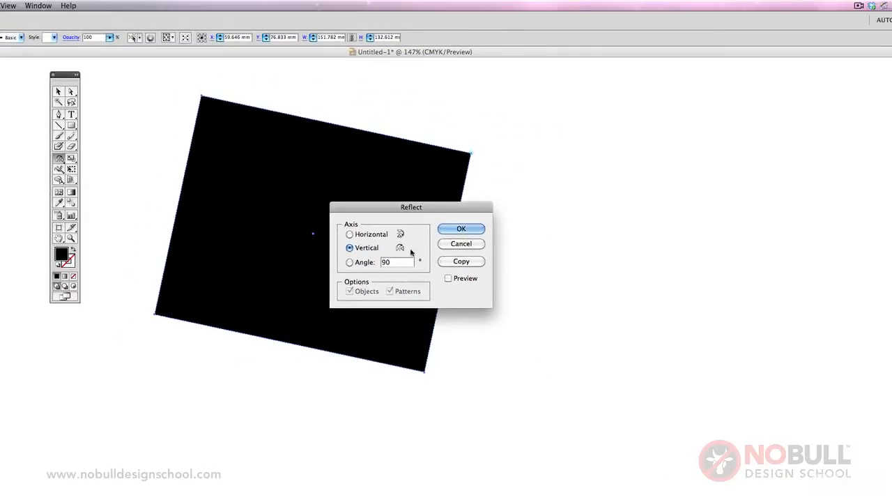
pyautogui.click(462, 261)
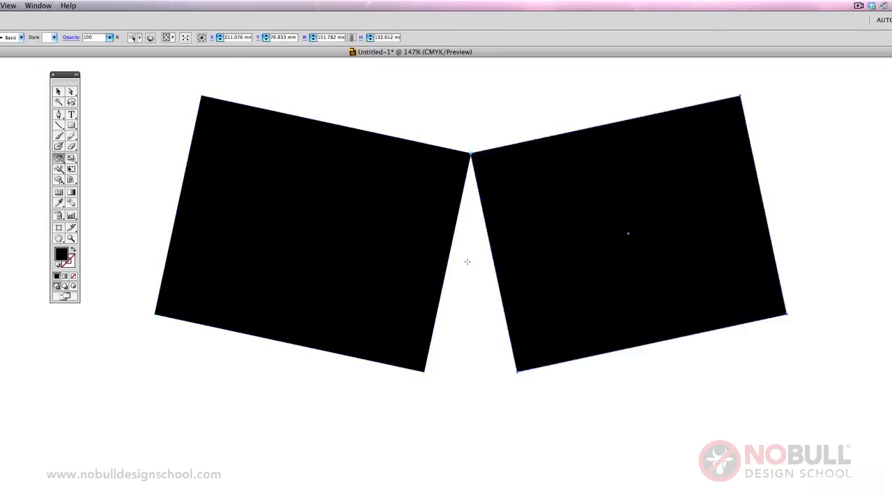
pyautogui.hotkey('ctrl', 'z')
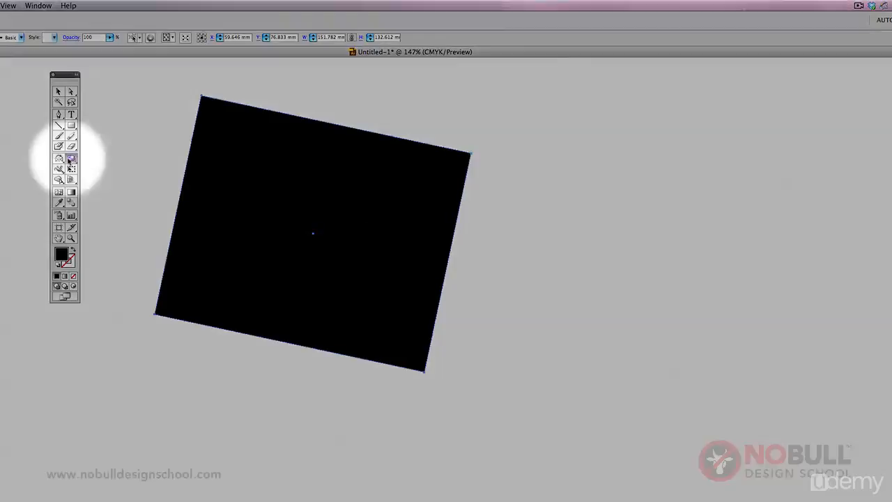
# Delete the tilted rectangle and draw a black square about 83 mm wide in its place
pyautogui.click(70, 159)
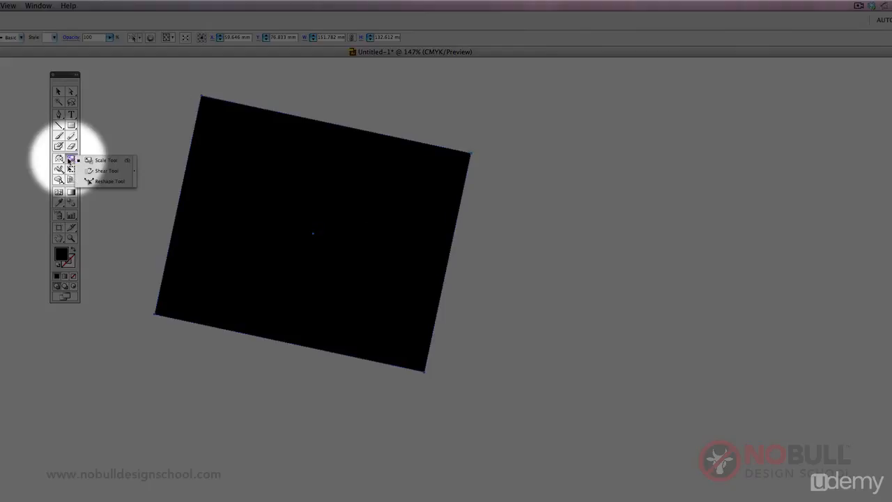
pyautogui.click(93, 170)
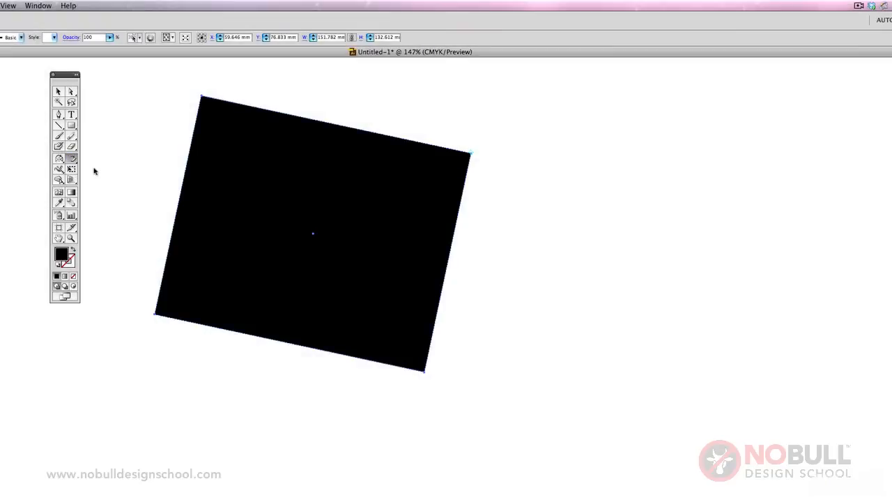
pyautogui.click(57, 89)
pyautogui.press('Delete')
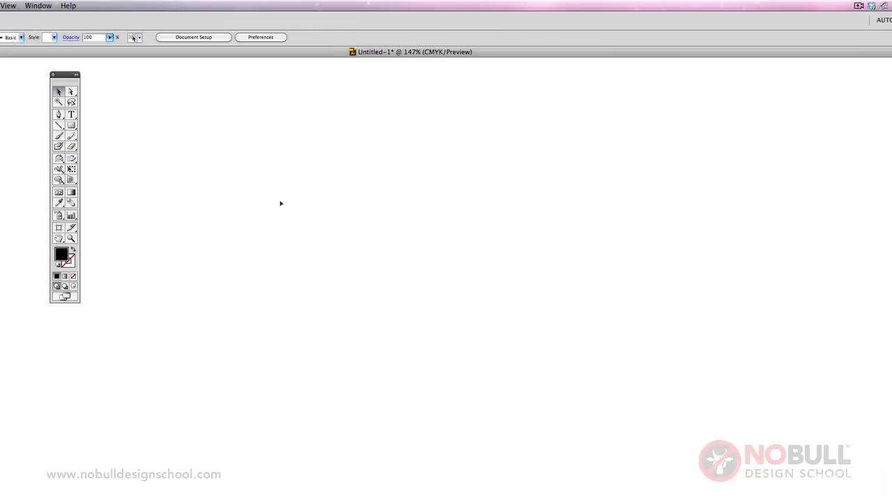
pyautogui.click(71, 125)
pyautogui.moveTo(248, 155); pyautogui.dragTo(401, 326)
# Try shearing the square freehand from the midpoint of its bottom edge with the Shear tool, and undo it
pyautogui.click(71, 159)
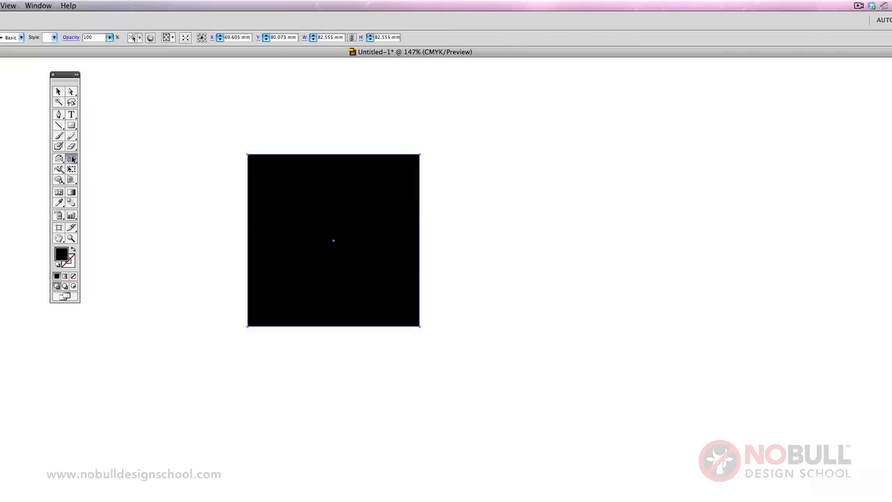
pyautogui.doubleClick(72, 159)
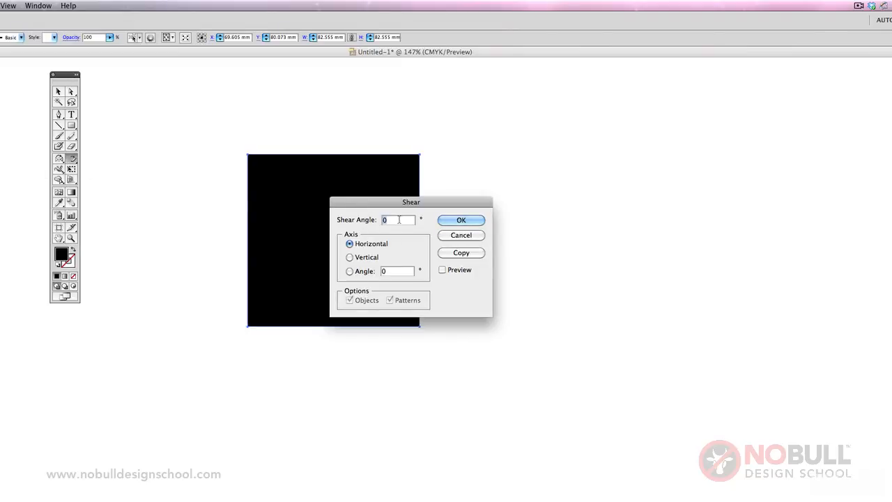
pyautogui.click(473, 239)
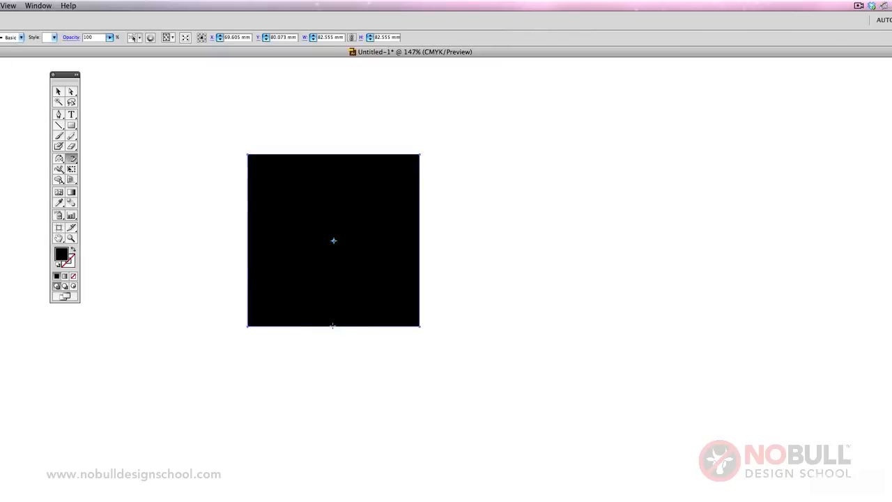
pyautogui.click(333, 326)
pyautogui.moveTo(330, 179); pyautogui.dragTo(307, 175)
pyautogui.press('super+z')
# Shear the black square by 45° along the horizontal axis
pyautogui.doubleClick(72, 161)
pyautogui.write('4')
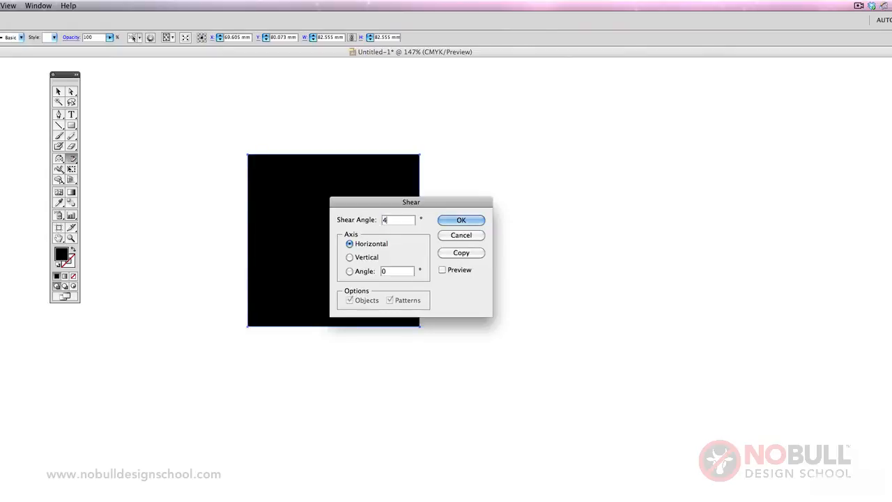
pyautogui.write('5')
pyautogui.press('Return')
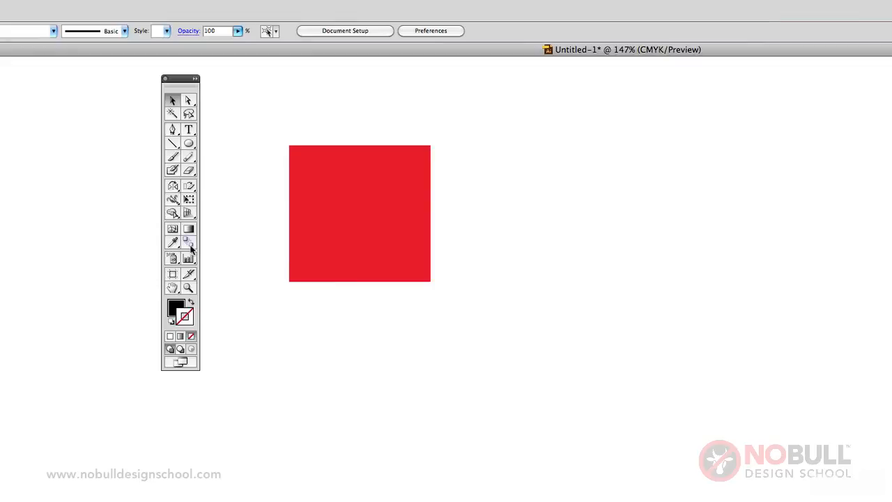
# Draw a black circle about 58 mm in diameter to the right of the red square
pyautogui.click(173, 132)
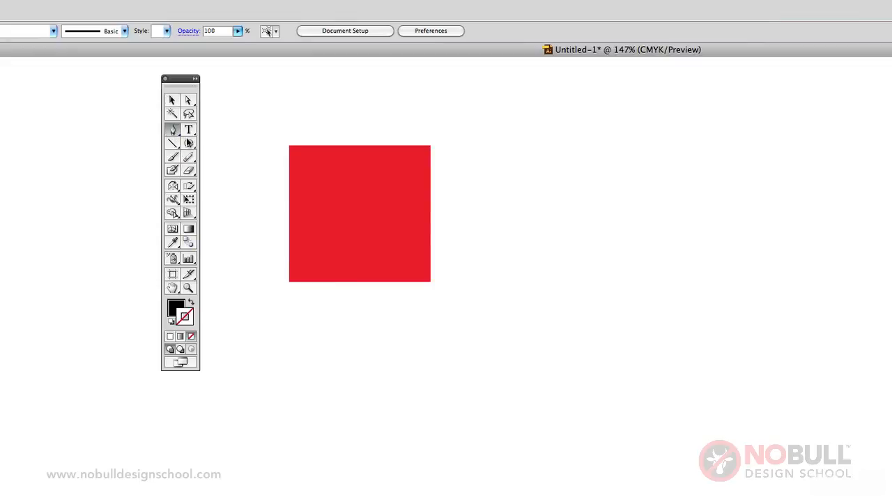
pyautogui.click(189, 142)
pyautogui.moveTo(548, 167); pyautogui.dragTo(703, 315)
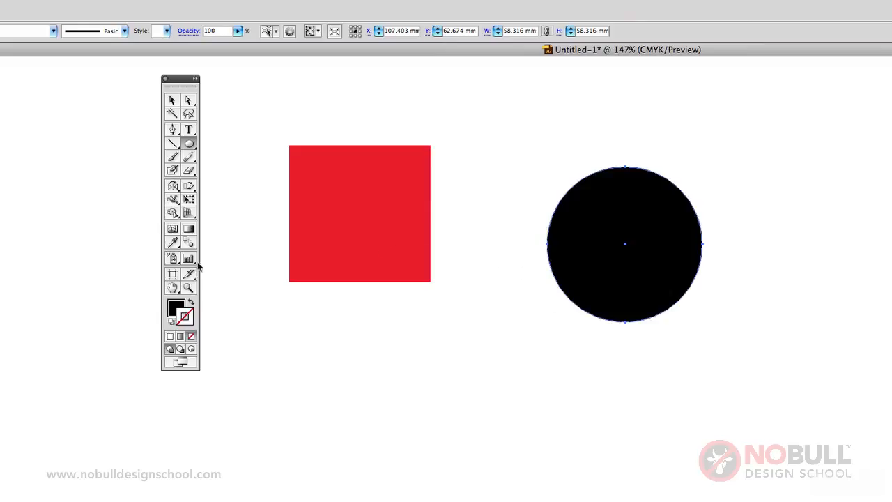
# Apply the red square's fill to the black circle with the Eyedropper tool
pyautogui.click(173, 242)
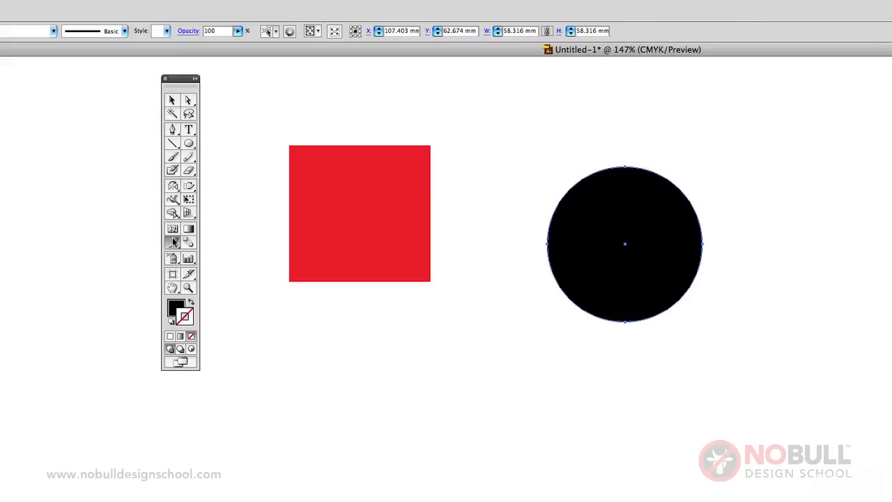
pyautogui.click(372, 206)
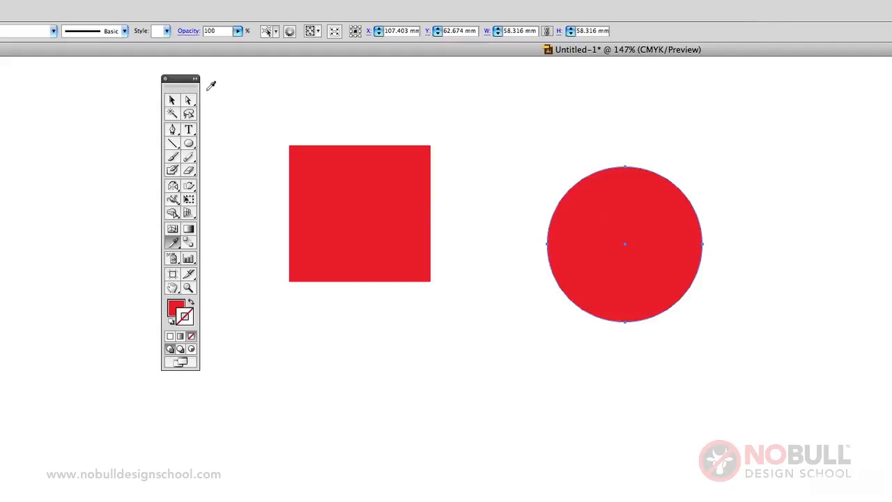
pyautogui.click(172, 100)
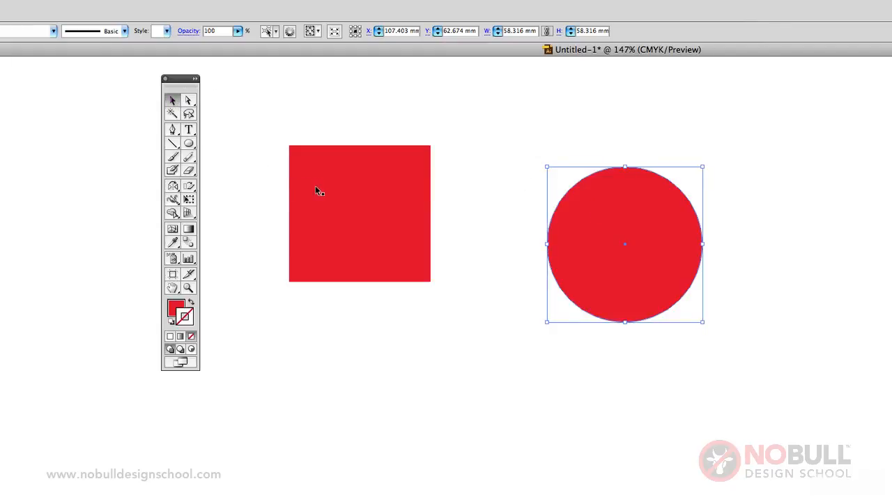
# Delete both the red square and the red circle
pyautogui.click(315, 185)
pyautogui.keyDown('shift'); pyautogui.click(617, 230); pyautogui.keyUp('shift')
pyautogui.press('Delete')
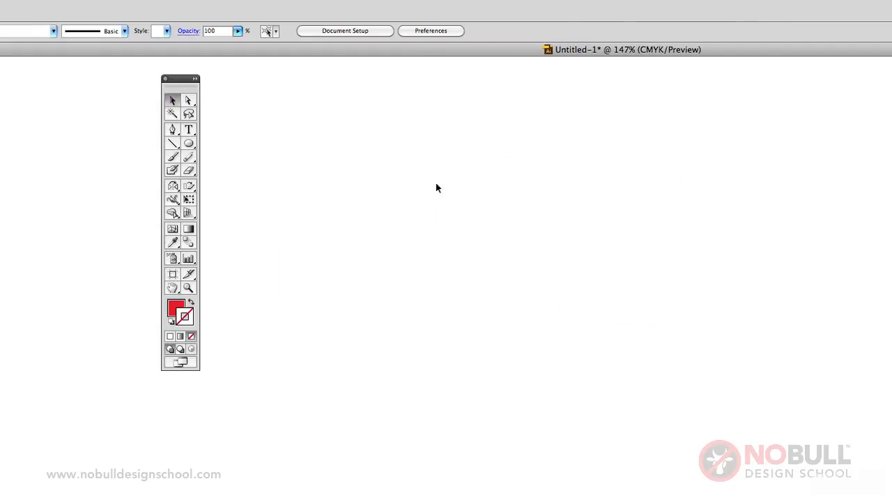
# Add the point text "hello" in the upper middle of the empty artboard
pyautogui.click(188, 130)
pyautogui.click(353, 175)
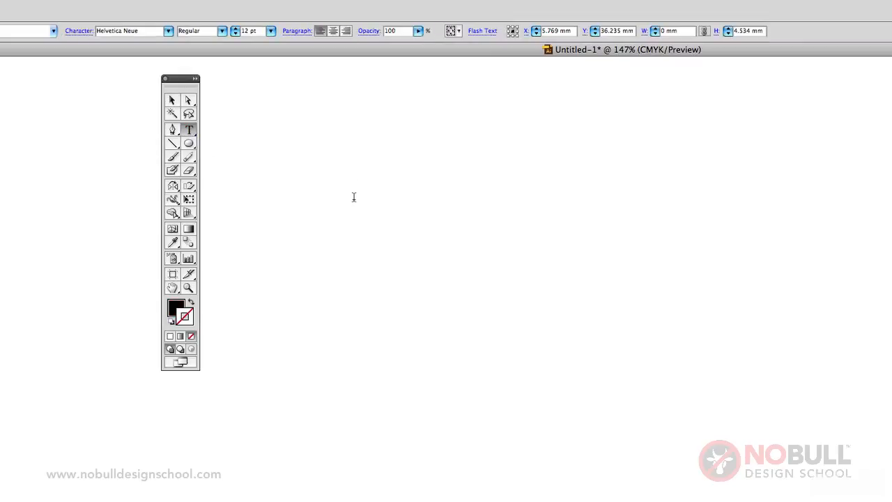
pyautogui.write('hello')
# Scale the "hello" text up to about 63 pt and move it slightly down
pyautogui.click(173, 100)
pyautogui.moveTo(376, 169); pyautogui.dragTo(858, 121)
pyautogui.moveTo(443, 136); pyautogui.dragTo(437, 155)
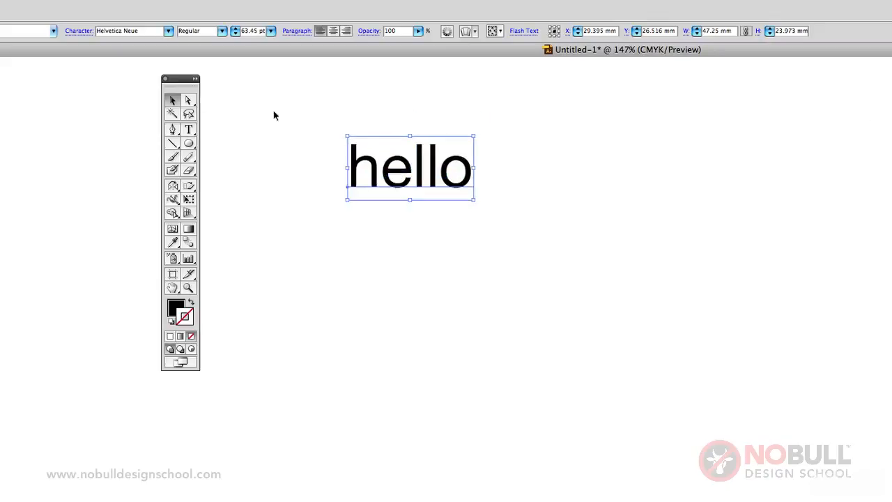
# Change the font of the "hello" text to Times and deselect it
pyautogui.click(167, 34)
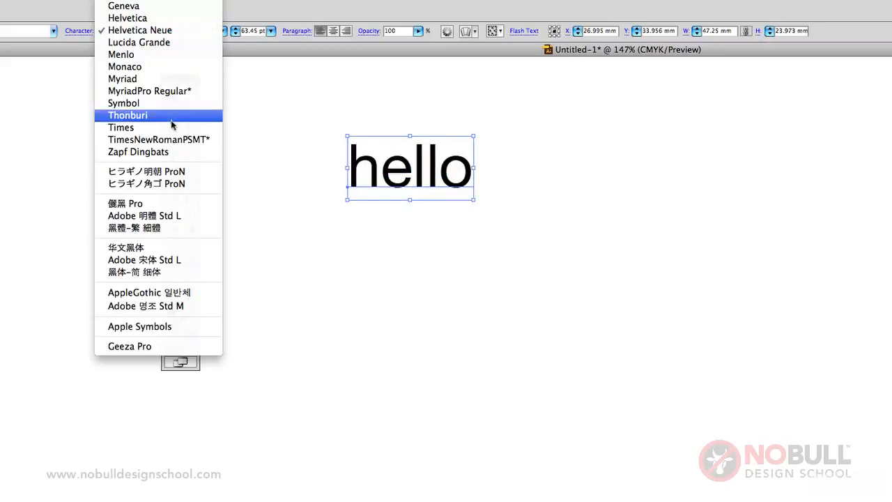
pyautogui.click(183, 127)
pyautogui.click(305, 154)
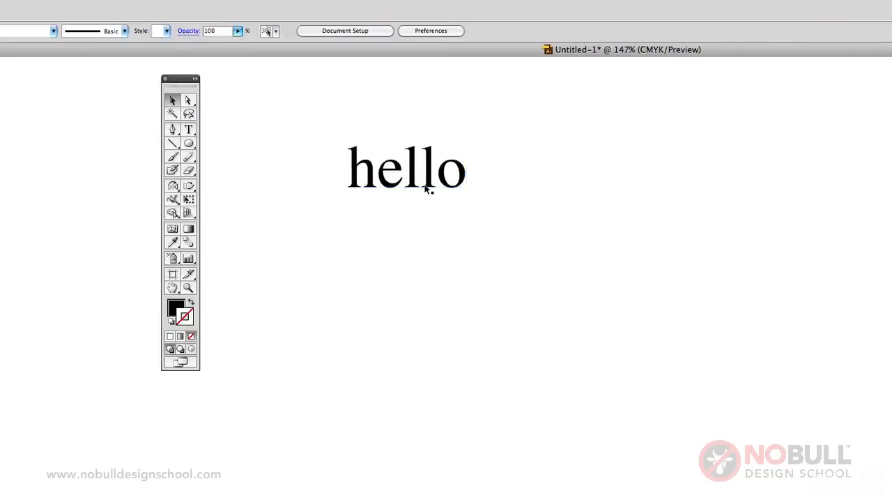
# Duplicate the "hello" text straight below the original and replace the copy's wording with "goodbye"
pyautogui.moveTo(428, 194); pyautogui.dragTo(428, 322)
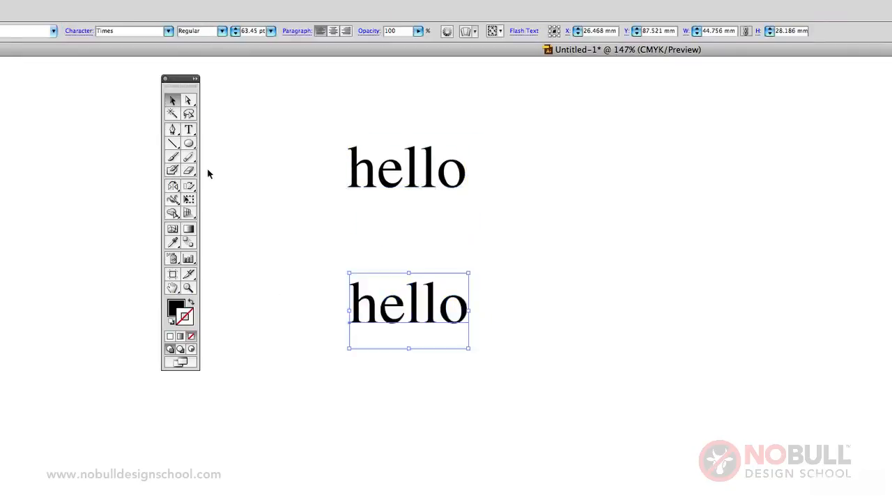
pyautogui.click(188, 129)
pyautogui.doubleClick(448, 311)
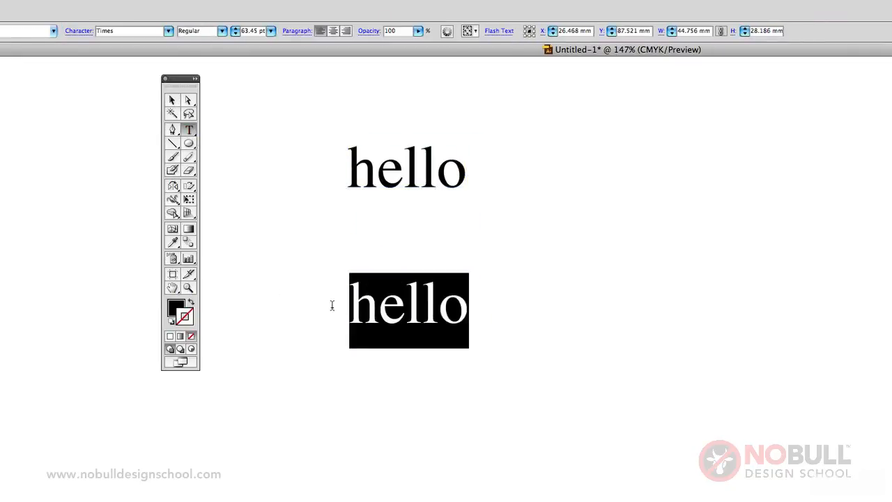
pyautogui.write('goodbye')
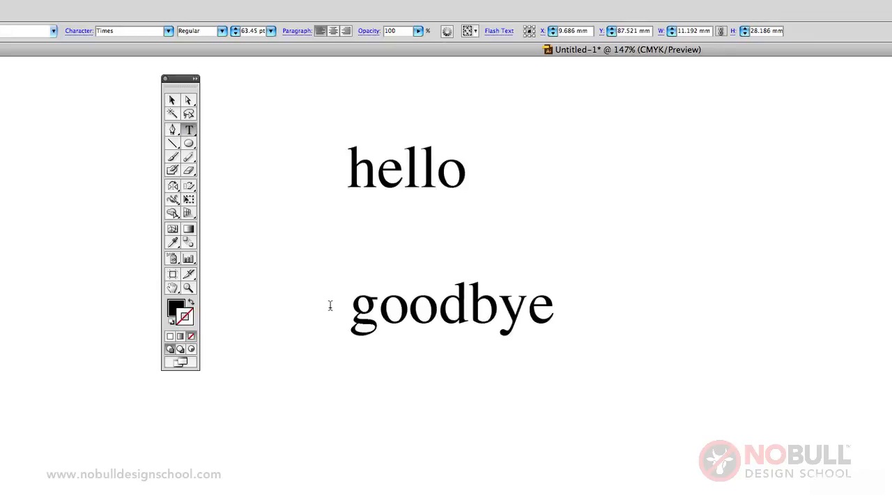
# Set the font of the whole word "goodbye" to Helvetica and deselect the text
pyautogui.press('super+a')
pyautogui.click(168, 31)
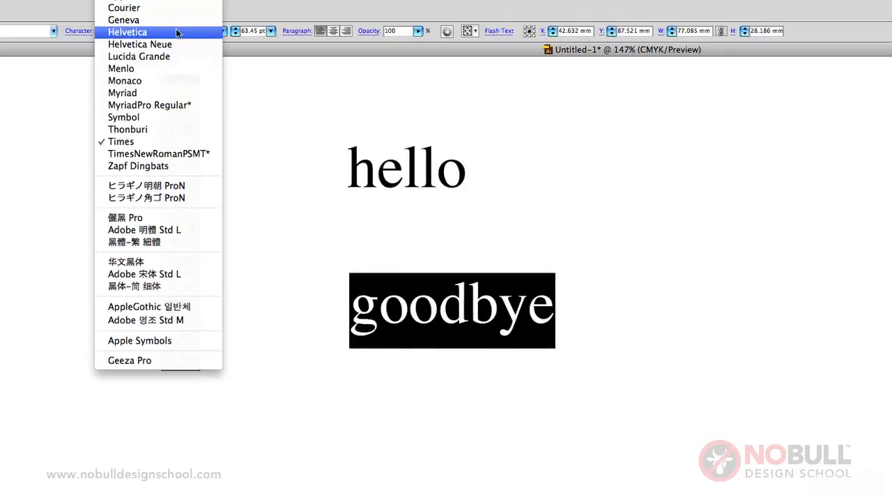
pyautogui.click(177, 32)
pyautogui.click(172, 100)
pyautogui.click(384, 438)
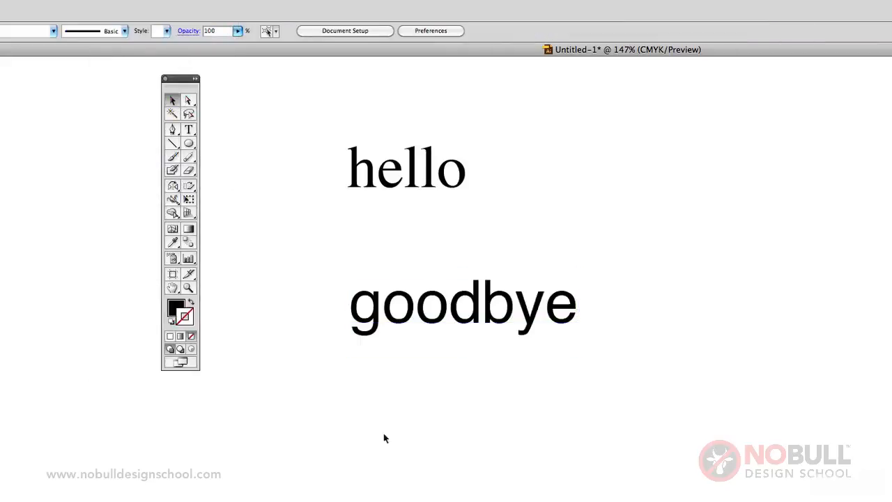
# Enlarge the "goodbye" text proportionally to about 105 pt from its lower-right corner
pyautogui.click(451, 314)
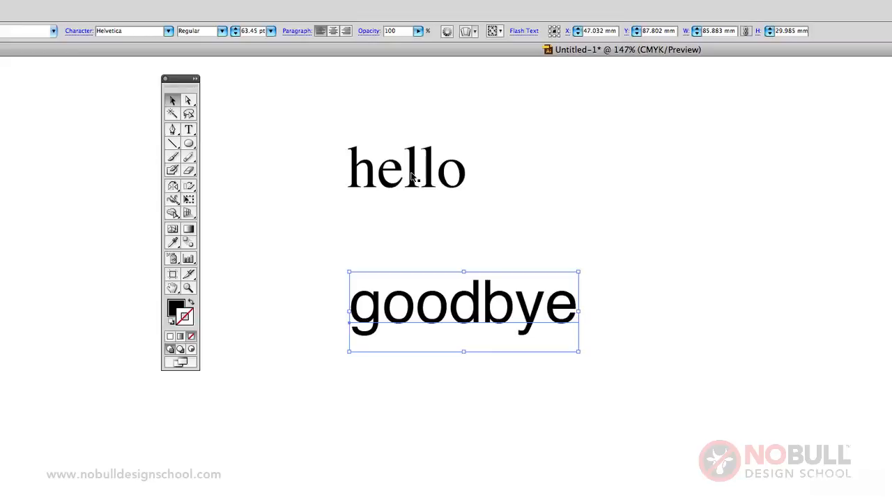
pyautogui.click(579, 359)
pyautogui.click(561, 317)
pyautogui.moveTo(579, 352); pyautogui.dragTo(731, 421)
pyautogui.click(416, 396)
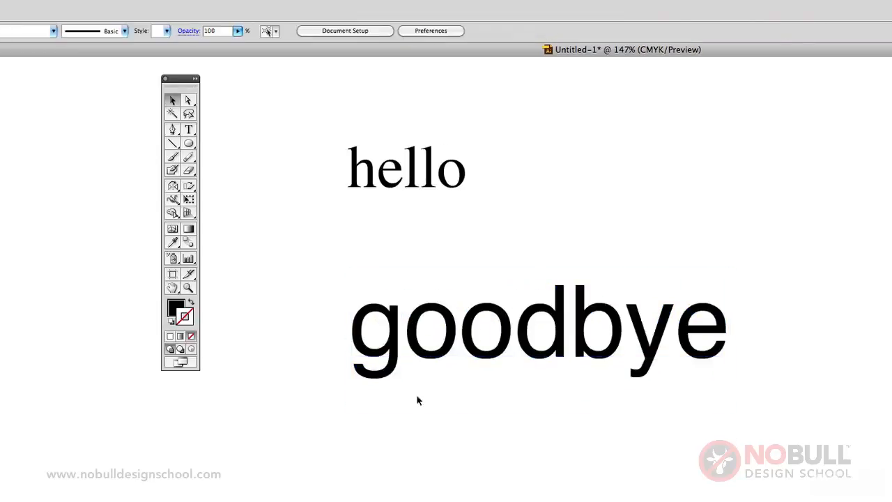
# Match the "goodbye" text to the font and size of "hello" with the Eyedropper tool
pyautogui.click(428, 336)
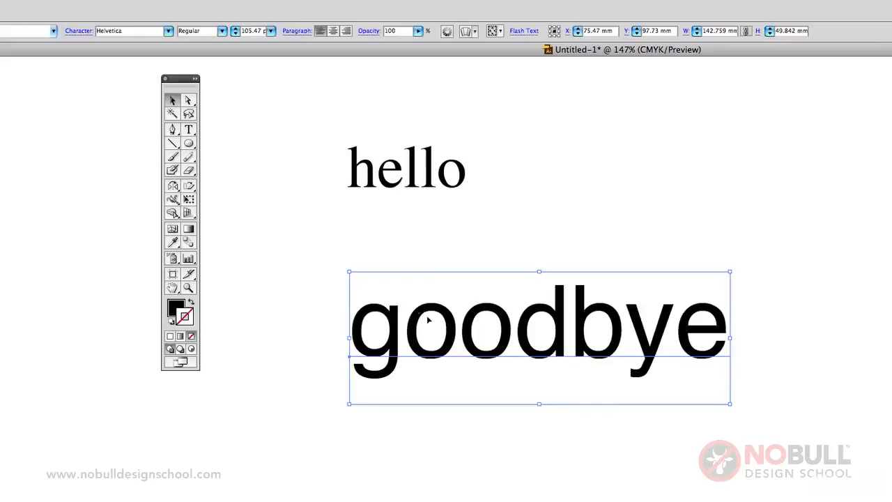
pyautogui.click(418, 188)
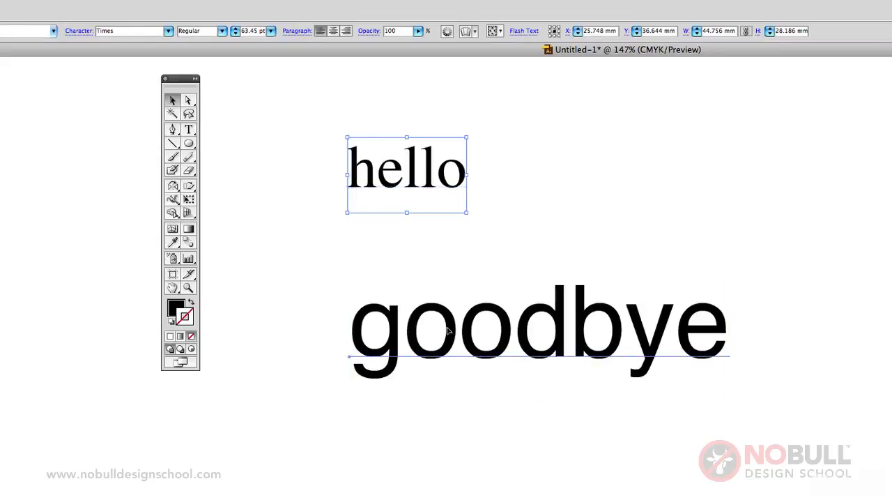
pyautogui.click(446, 348)
pyautogui.click(173, 242)
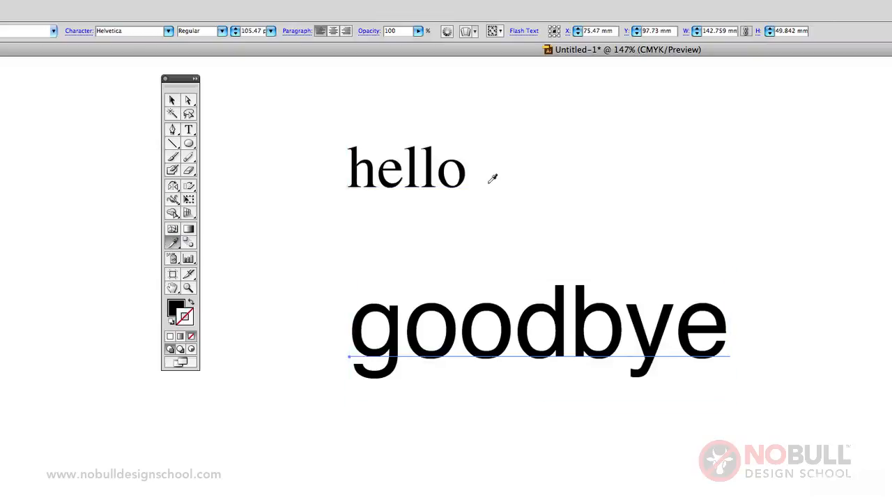
pyautogui.click(433, 172)
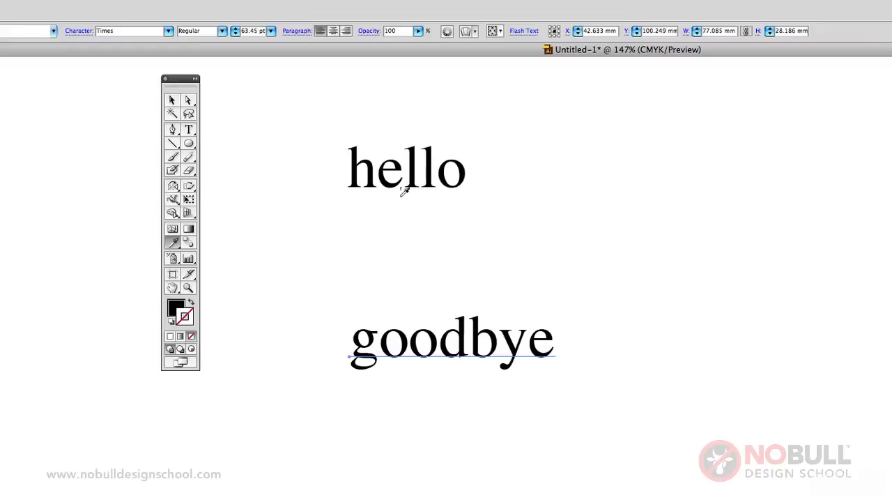
pyautogui.click(172, 99)
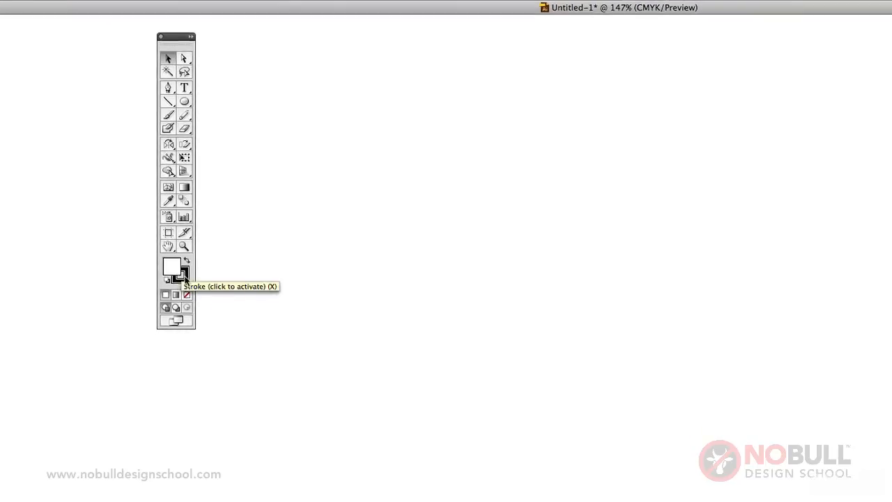
# Draw a white circle with a black stroke on the empty artboard and set its fill to 100% magenta
pyautogui.click(184, 101)
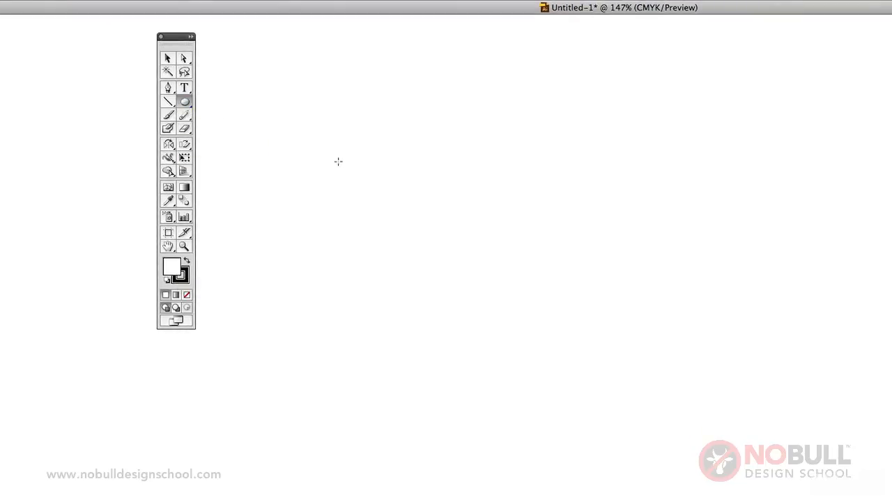
pyautogui.moveTo(339, 161); pyautogui.dragTo(532, 318)
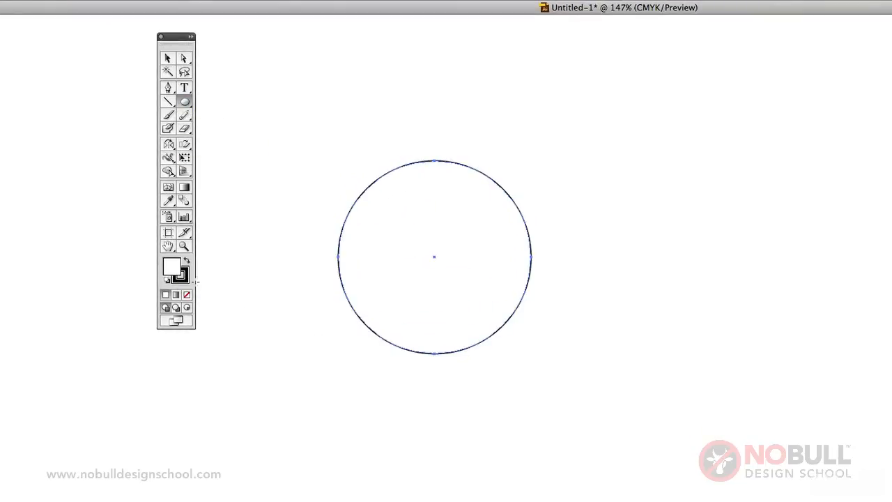
pyautogui.doubleClick(170, 266)
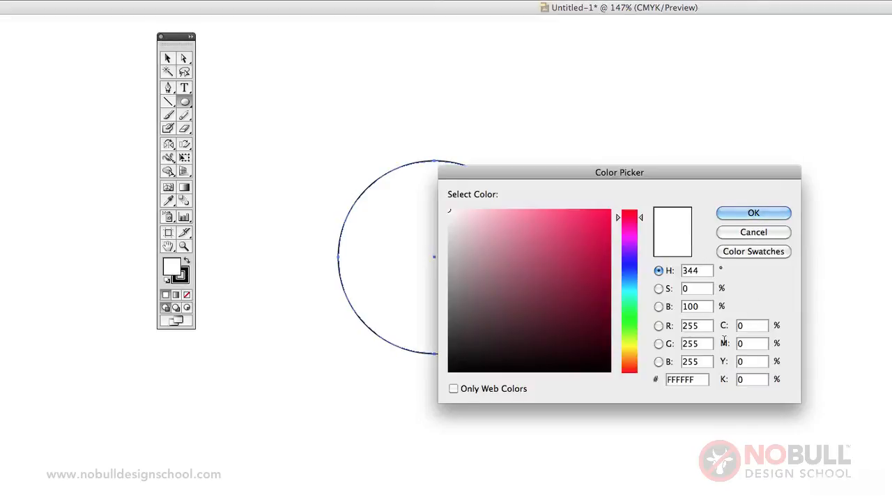
pyautogui.doubleClick(749, 343)
pyautogui.write('100')
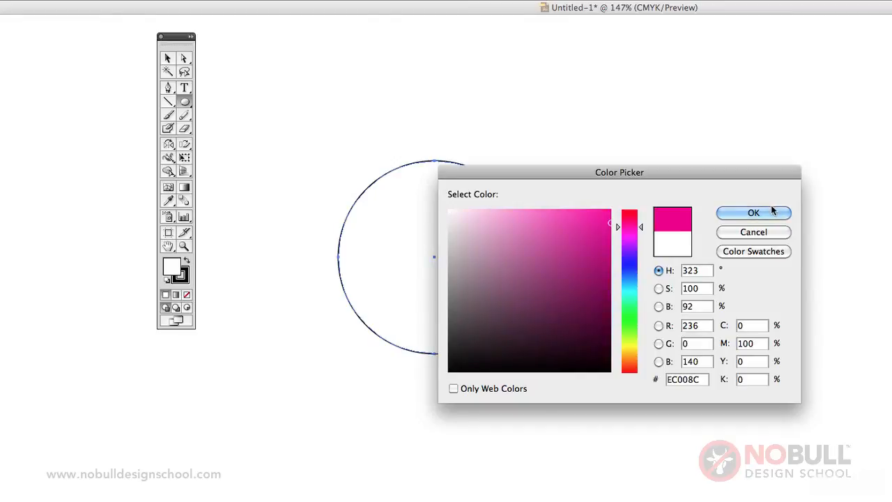
pyautogui.click(771, 211)
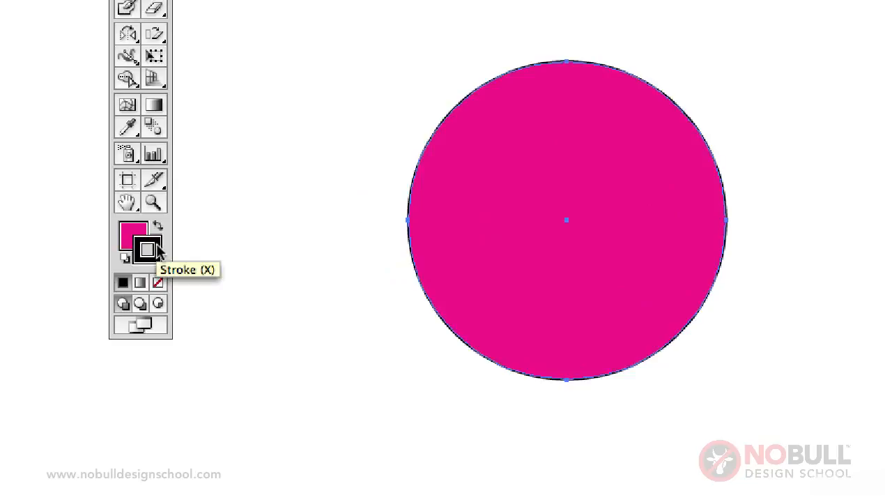
# Set the magenta circle's stroke to none and swap its fill and stroke
pyautogui.click(159, 282)
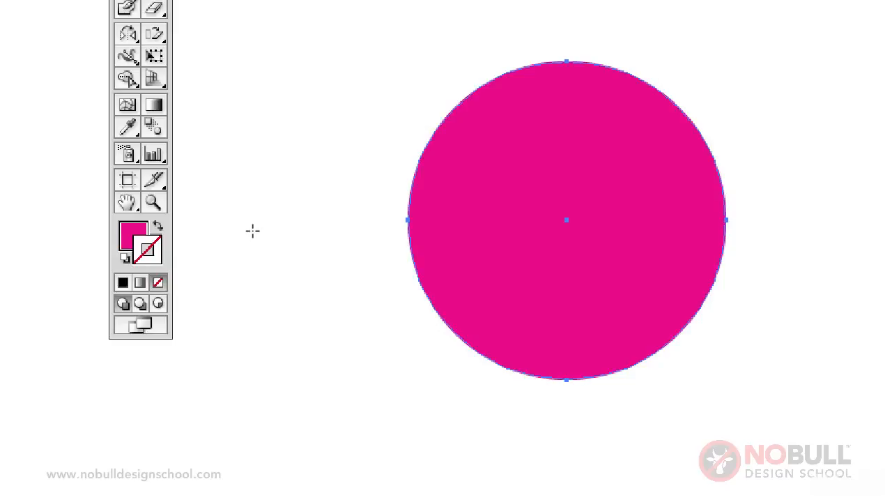
pyautogui.click(158, 230)
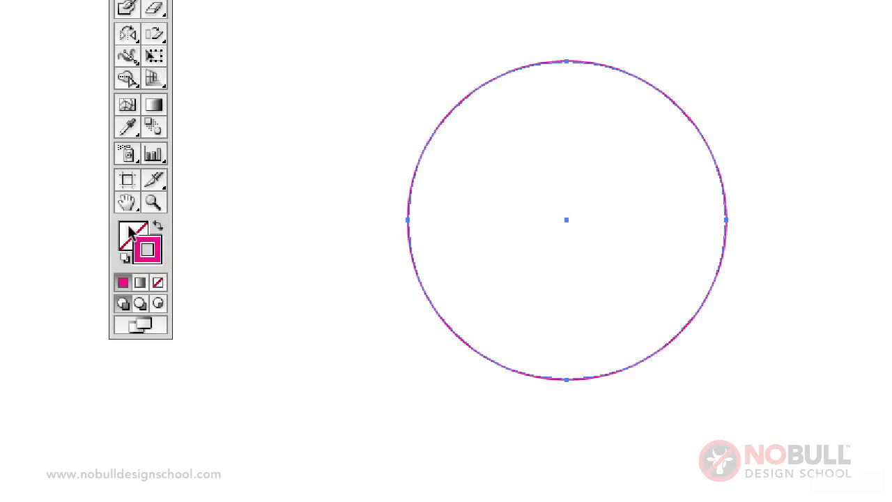
# Fill the magenta-outlined circle with 100% yellow using the CMYK colour sliders
pyautogui.click(170, 265)
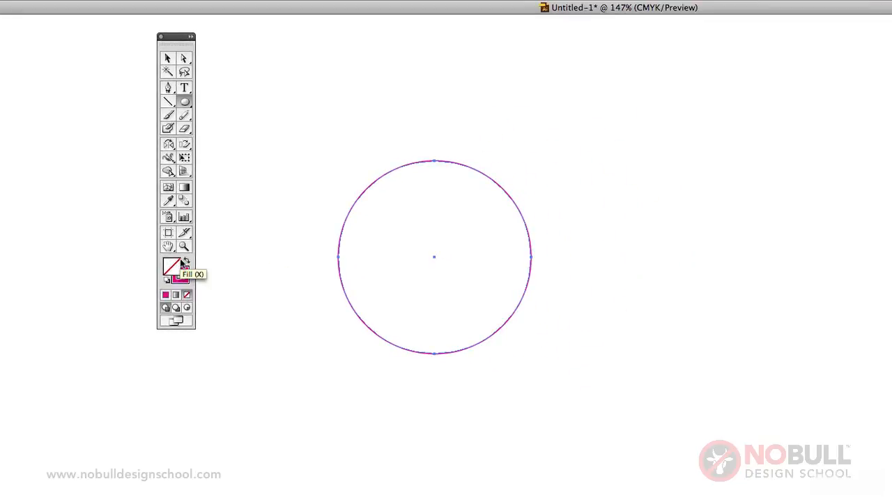
pyautogui.press('F6')
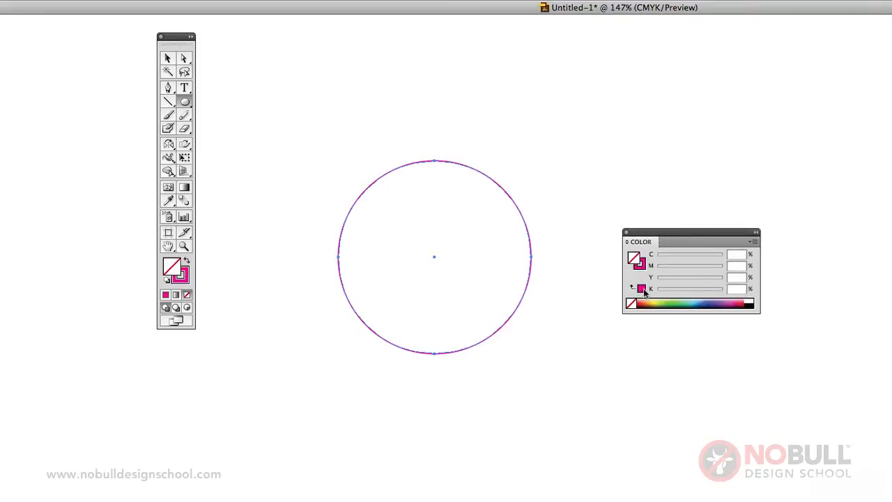
pyautogui.click(641, 288)
pyautogui.moveTo(658, 281)
pyautogui.mouseDown()
pyautogui.moveTo(720, 270)
pyautogui.moveTo(657, 272)
pyautogui.mouseUp()
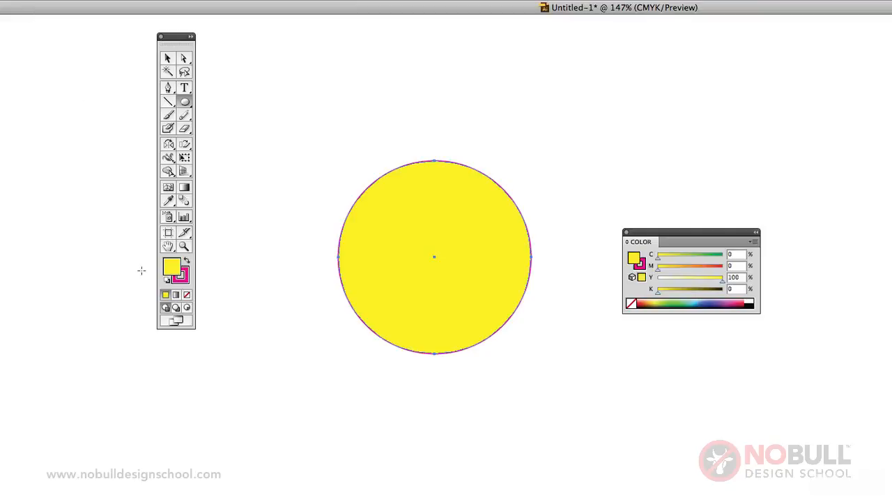
# Swap the circle's yellow fill and magenta stroke back and forth
pyautogui.click(185, 260)
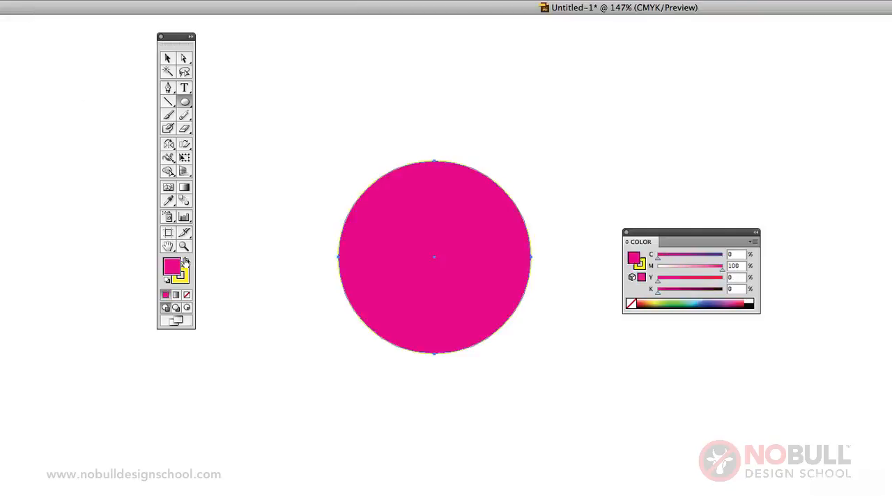
pyautogui.click(186, 261)
pyautogui.click(186, 261)
pyautogui.click(186, 262)
# Set the yellow circle's stroke to none, and swap fill and stroke to make the outline yellow
pyautogui.click(186, 277)
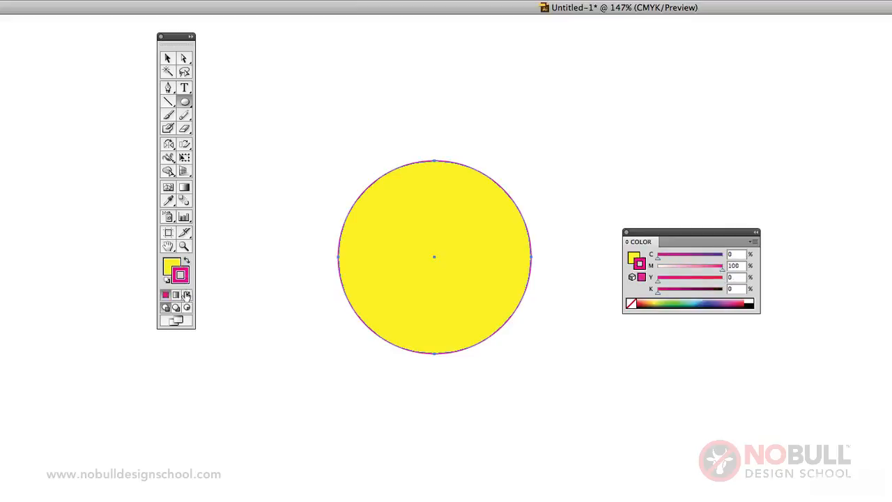
pyautogui.click(186, 295)
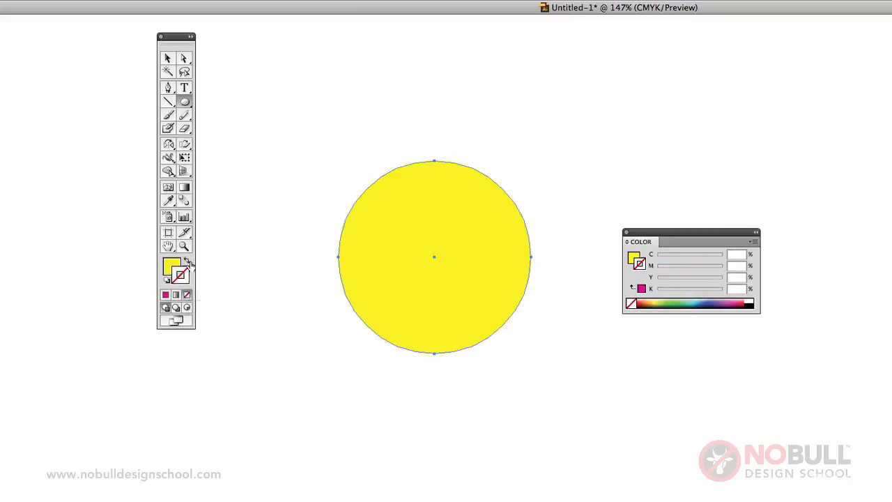
pyautogui.click(187, 261)
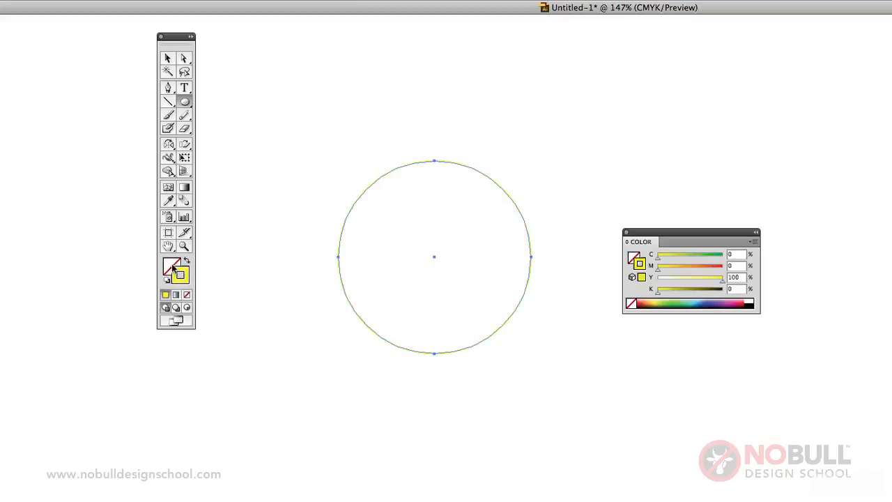
pyautogui.click(172, 267)
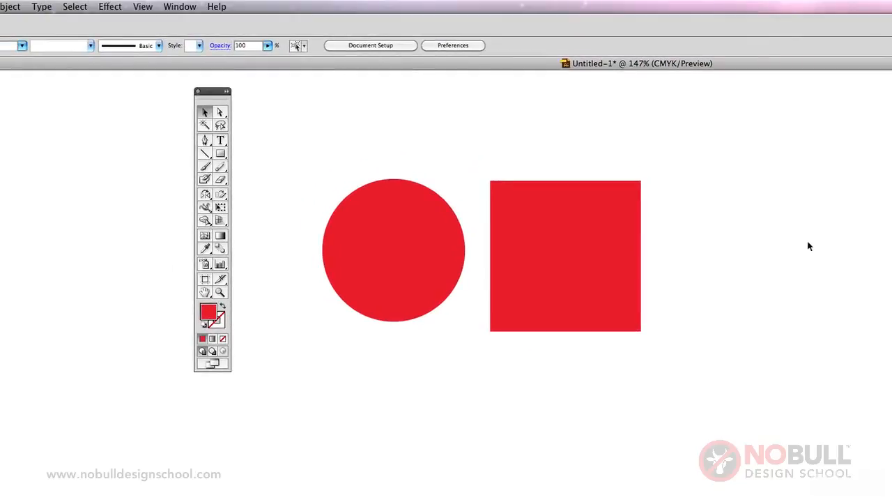
# Show the Pathfinder panel and place it beside the red square
pyautogui.click(180, 7)
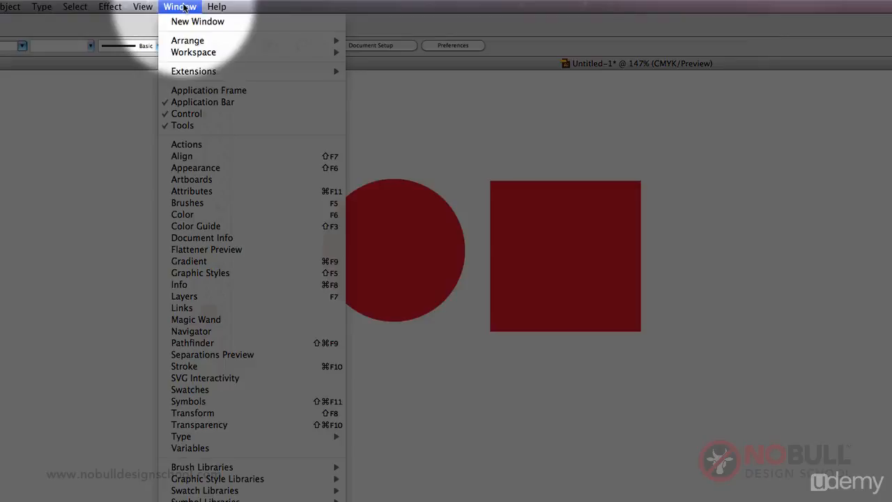
pyautogui.click(193, 343)
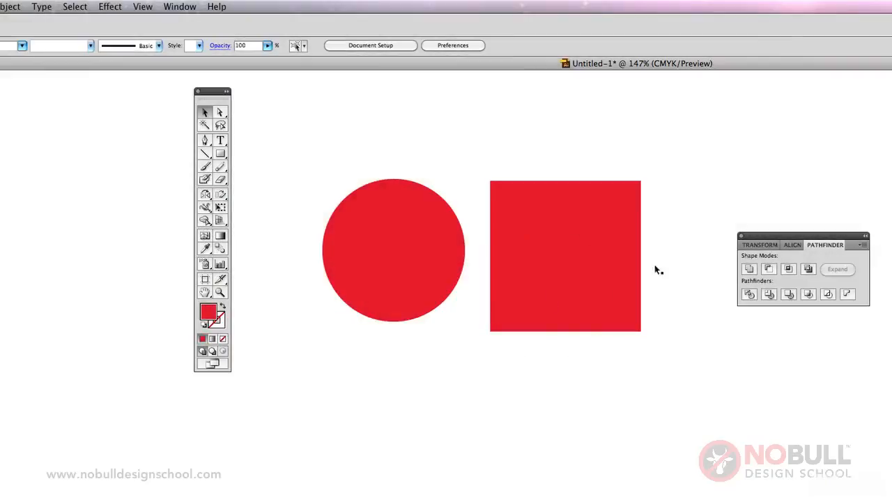
pyautogui.moveTo(771, 236); pyautogui.dragTo(725, 207)
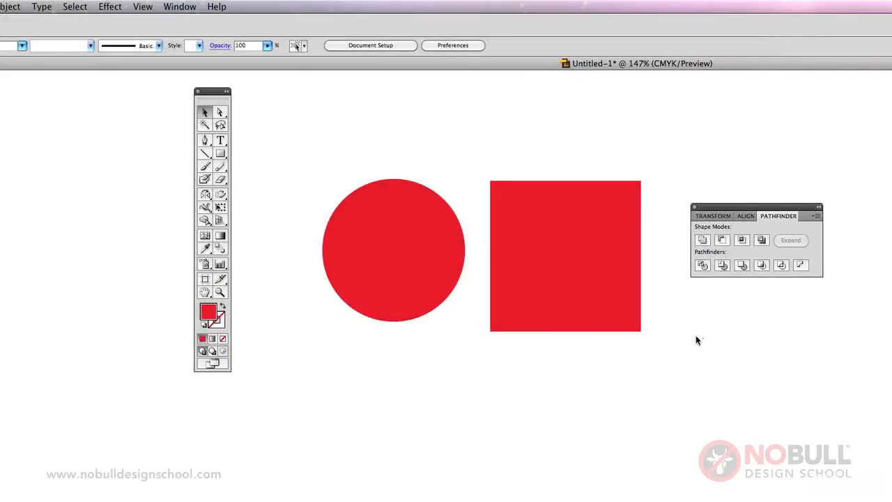
# Move the red square so it overlaps the lower-right part of the red circle
pyautogui.click(530, 283)
pyautogui.click(457, 273)
pyautogui.click(554, 414)
pyautogui.moveTo(548, 260); pyautogui.dragTo(480, 294)
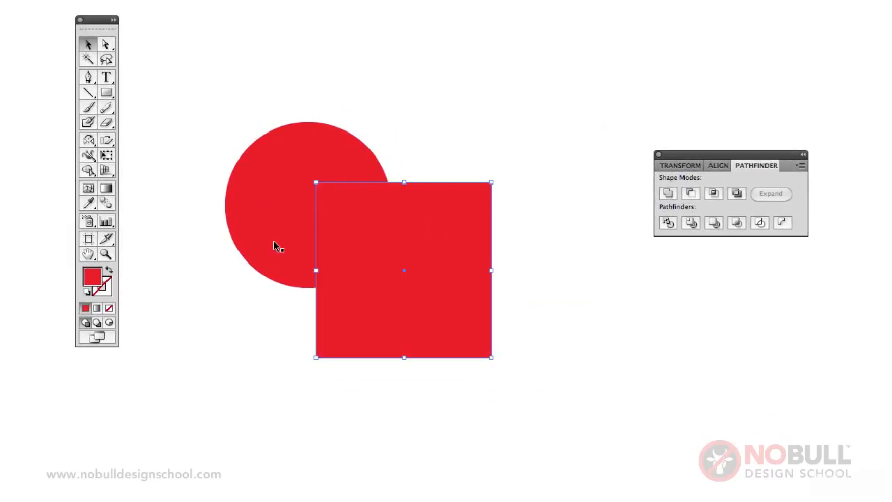
# Divide the overlapping circle and square with the Pathfinder Divide operation and ungroup the resulting pieces
pyautogui.keyDown('shift'); pyautogui.click(274, 246); pyautogui.keyUp('shift')
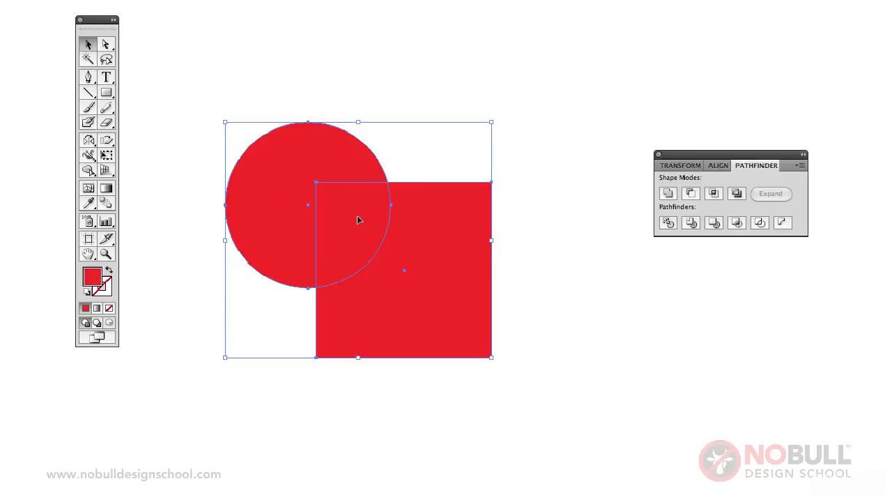
pyautogui.click(668, 223)
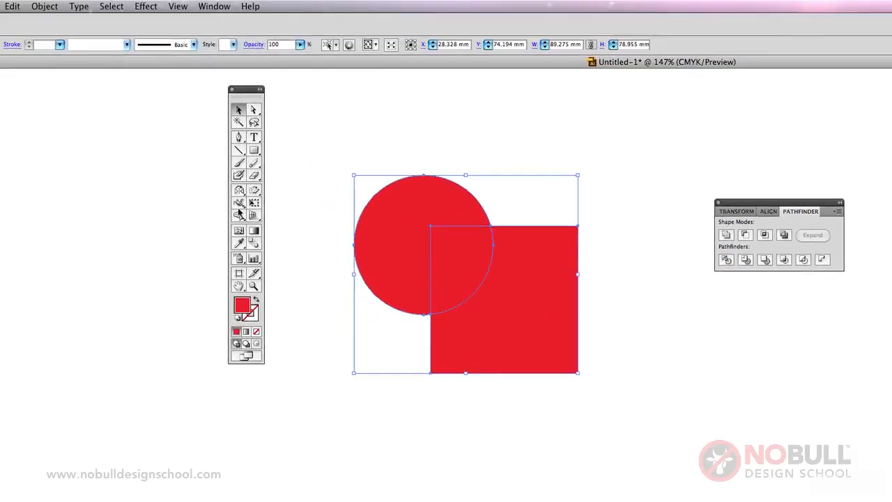
pyautogui.click(42, 6)
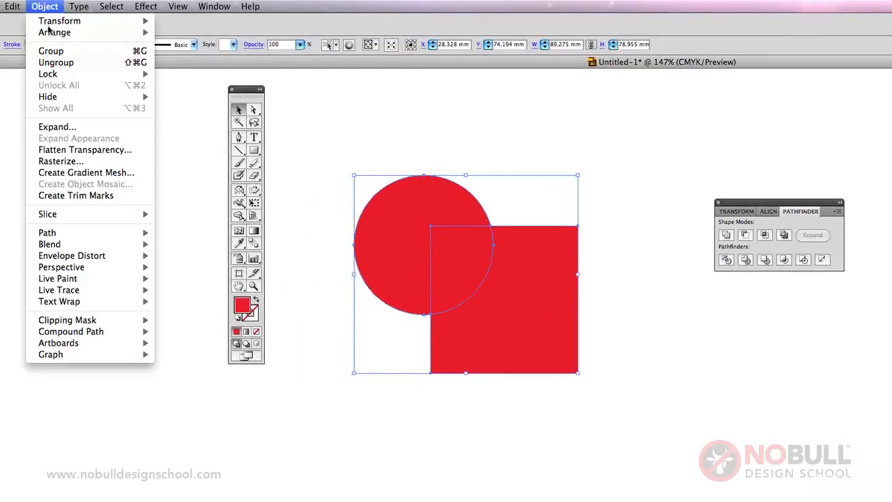
pyautogui.click(41, 62)
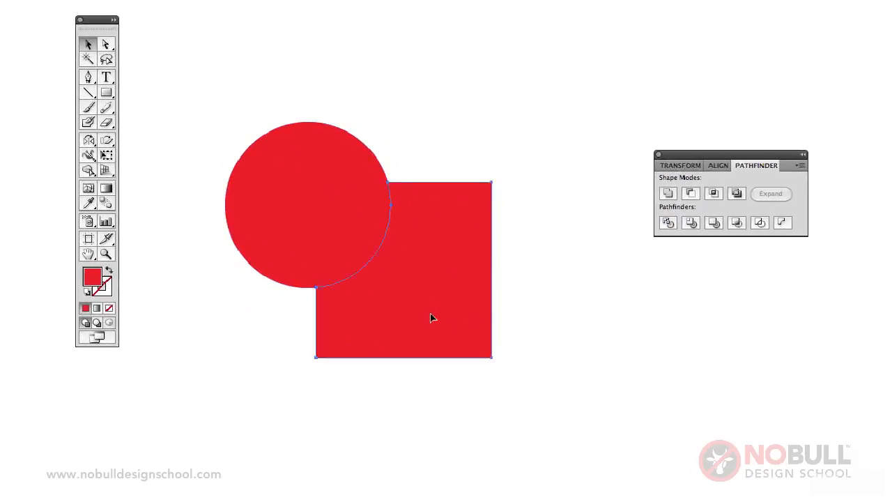
# Pull the three divided pieces apart: the cut square, the overlap piece and the cut circle
pyautogui.moveTo(430, 318); pyautogui.dragTo(585, 415)
pyautogui.moveTo(382, 247); pyautogui.dragTo(468, 327)
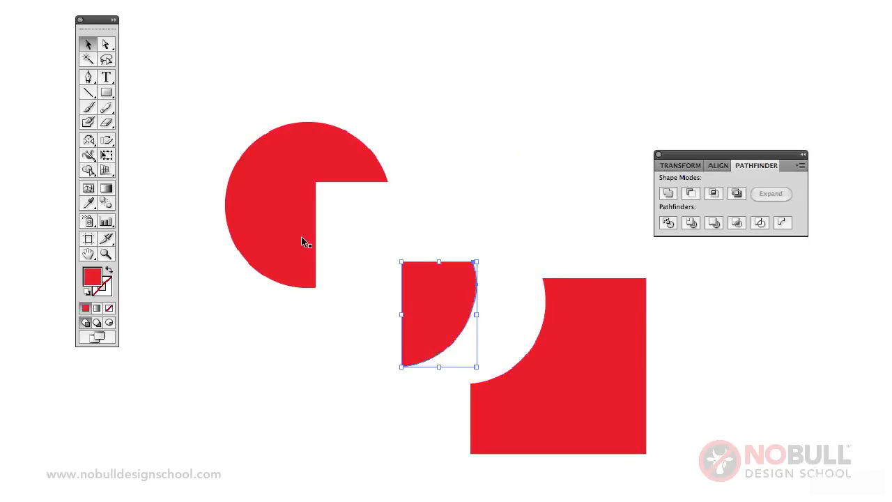
pyautogui.moveTo(304, 242); pyautogui.dragTo(263, 232)
pyautogui.click(516, 299)
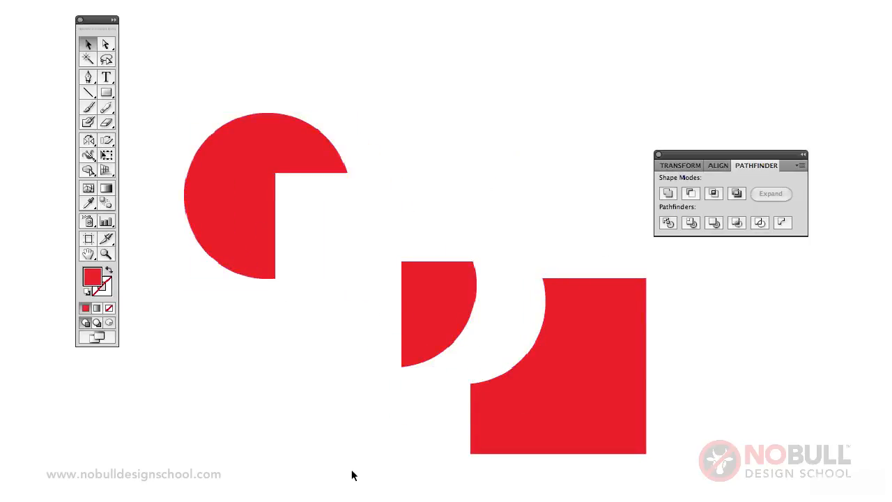
# Undo the piece moves, the ungrouping, the division and the overlapping move of the square
pyautogui.hotkey('ctrl', 'z')
pyautogui.hotkey('ctrl', 'z')
pyautogui.hotkey('ctrl', 'z')
pyautogui.hotkey('ctrl', 'z')
pyautogui.hotkey('ctrl', 'z')
pyautogui.hotkey('ctrl', 'z')
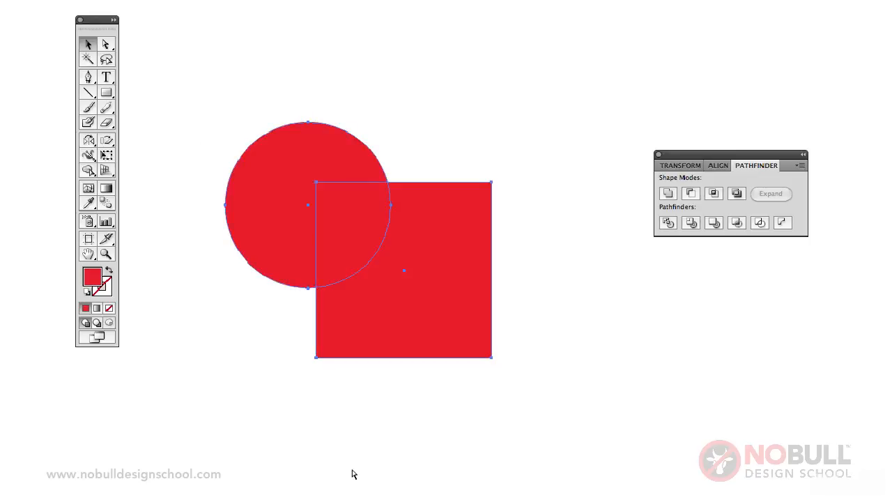
pyautogui.click(603, 362)
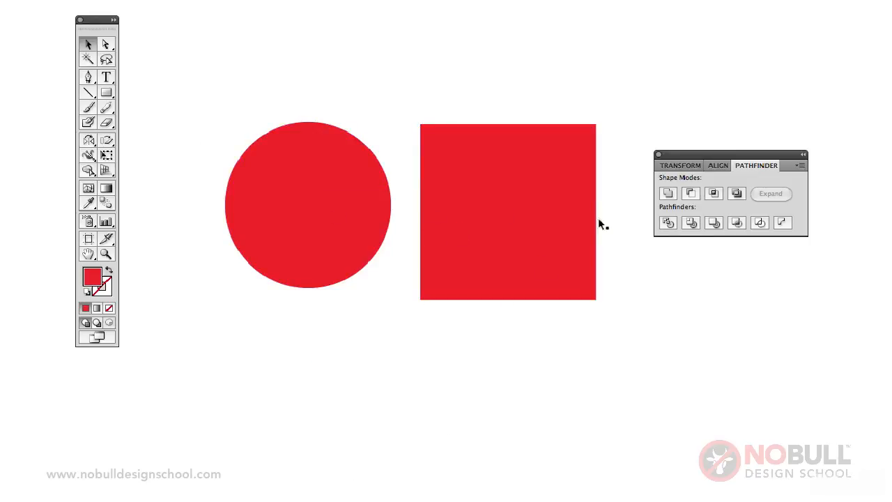
# Move the square over the circle's lower-right part again, with the square in front
pyautogui.moveTo(543, 211); pyautogui.dragTo(450, 291)
pyautogui.press('super+shift+a')
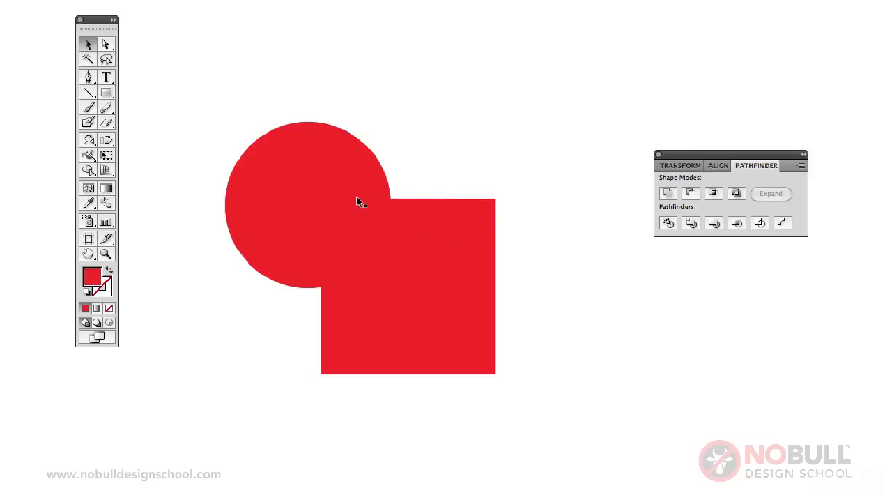
pyautogui.moveTo(357, 200); pyautogui.dragTo(363, 208)
# Cut the square out of the circle by applying Minus Front to both shapes, and deselect the result
pyautogui.click(371, 167)
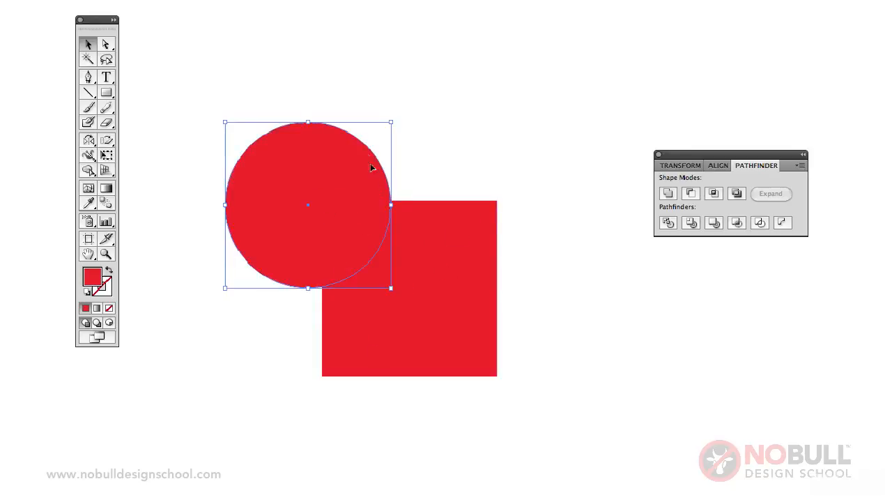
pyautogui.click(394, 241)
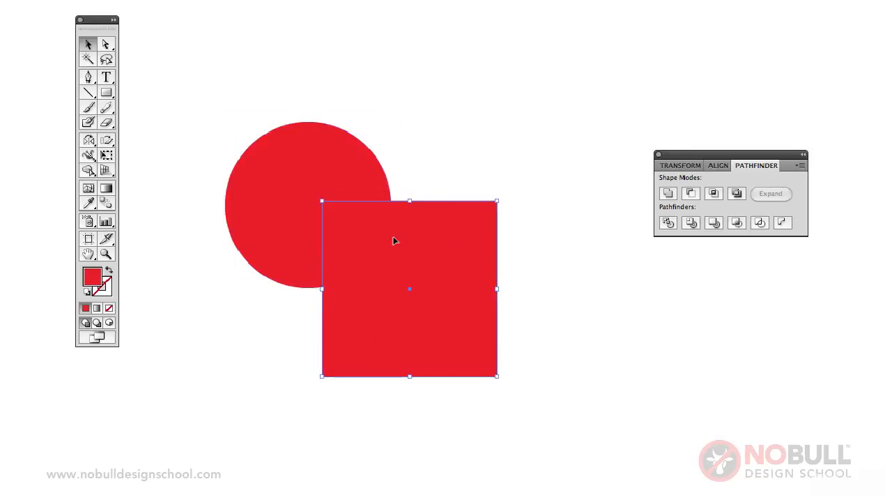
pyautogui.click(321, 169)
pyautogui.click(424, 251)
pyautogui.click(325, 194)
pyautogui.keyDown('shift'); pyautogui.click(428, 251); pyautogui.keyUp('shift')
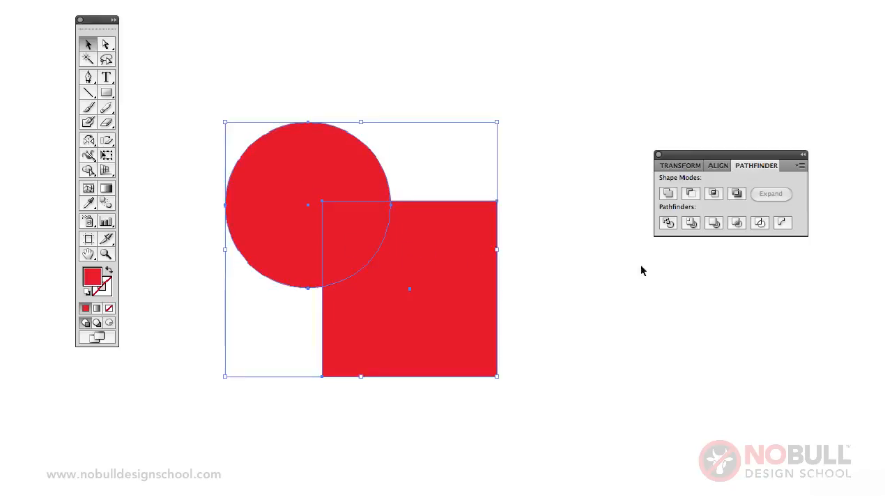
pyautogui.click(690, 195)
pyautogui.click(361, 275)
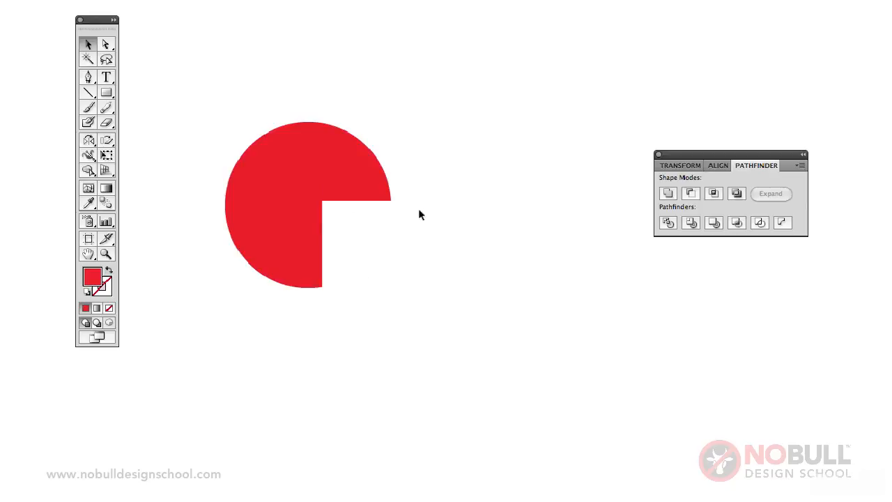
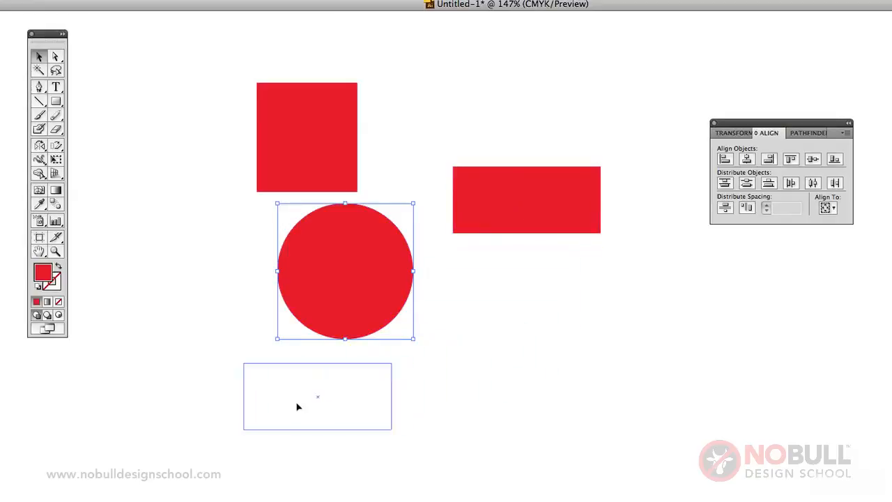
# Align the square, the circle and the wide rectangle to one another along their left edges
pyautogui.click(461, 365)
pyautogui.click(309, 151)
pyautogui.keyDown('shift'); pyautogui.click(350, 259); pyautogui.keyUp('shift')
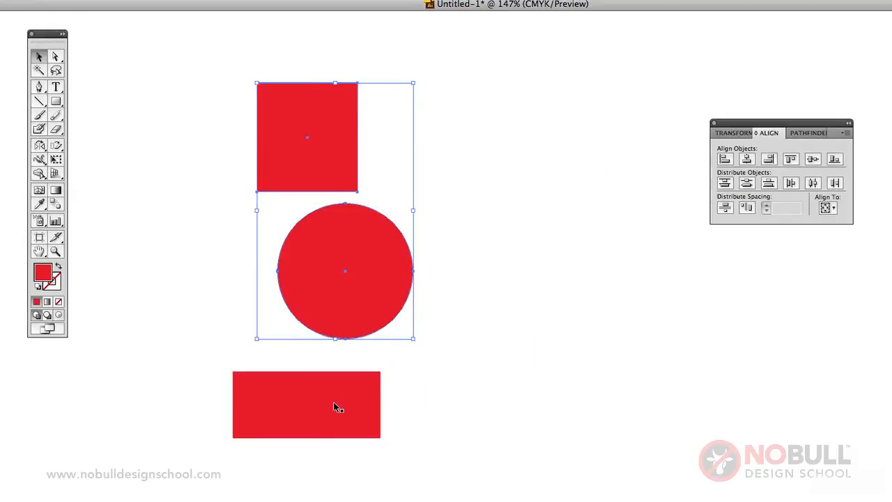
pyautogui.keyDown('shift'); pyautogui.click(334, 402); pyautogui.keyUp('shift')
pyautogui.click(724, 160)
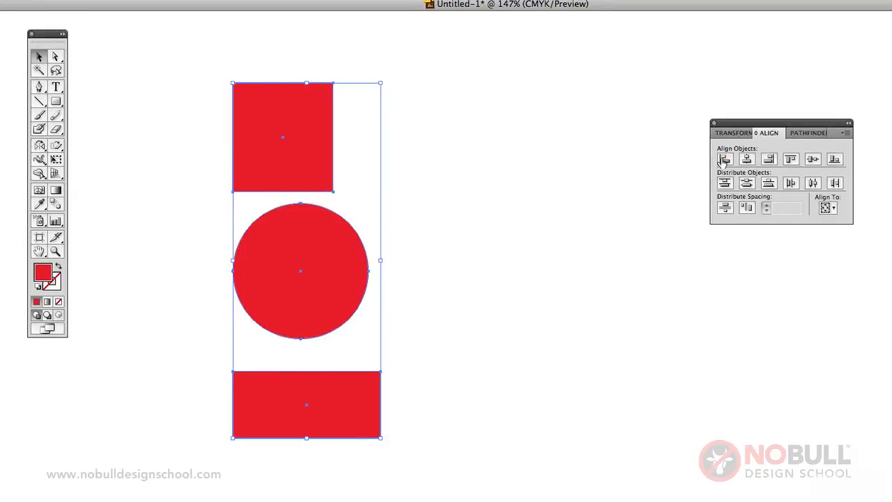
# Align the three selected shapes along their right edges and finally on their horizontal centers, and deselect them
pyautogui.click(768, 160)
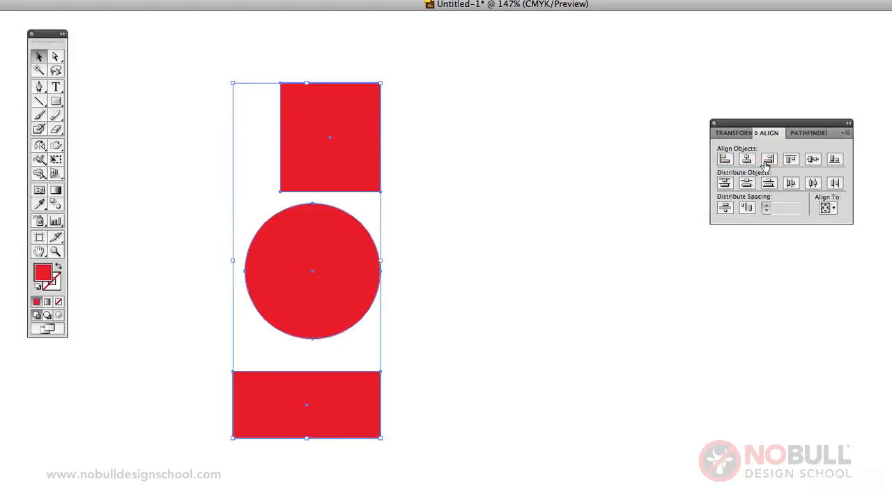
pyautogui.click(746, 160)
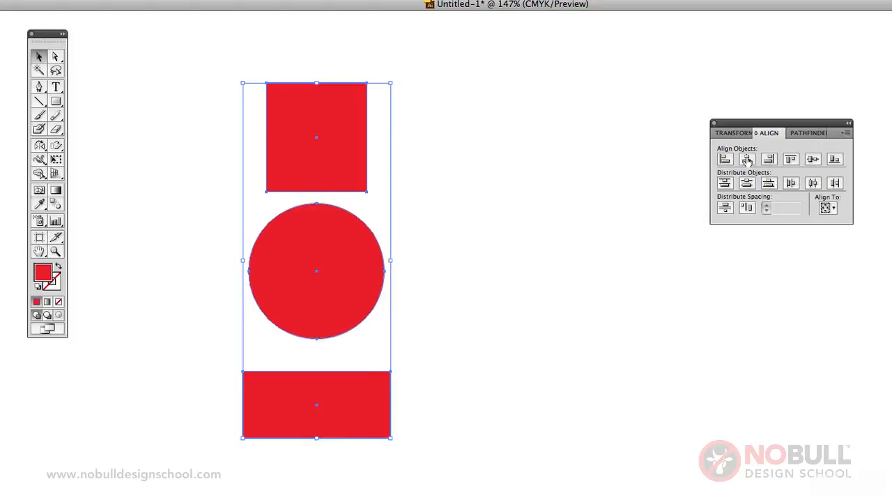
pyautogui.click(481, 223)
# Delete the rectangle, the circle and the square from the artboard
pyautogui.click(361, 418)
pyautogui.keyDown('shift'); pyautogui.click(336, 293); pyautogui.keyUp('shift')
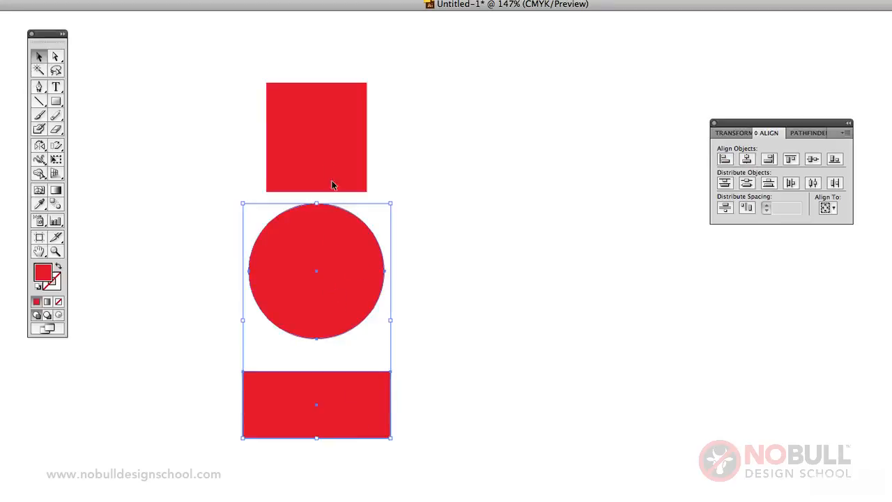
pyautogui.keyDown('shift'); pyautogui.click(327, 171); pyautogui.keyUp('shift')
pyautogui.press('Delete')
# Draw a small red square and duplicate it downward into a column of four unevenly spaced squares, the lowest slightly offset
pyautogui.click(55, 101)
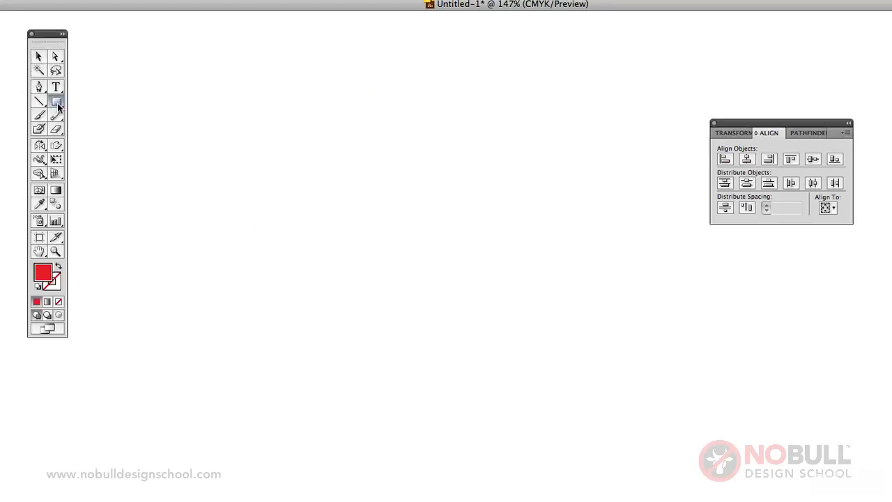
pyautogui.moveTo(257, 106); pyautogui.dragTo(296, 251)
pyautogui.press('v')
pyautogui.click(304, 161)
pyautogui.press('super+d')
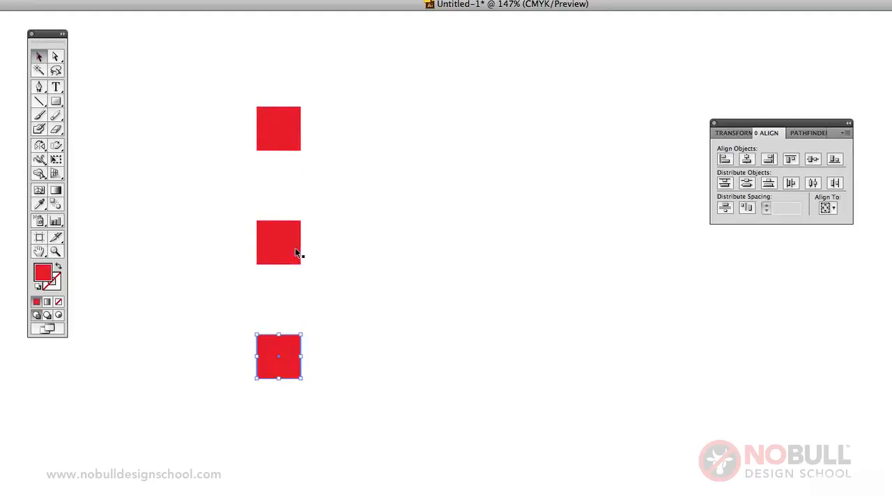
pyautogui.moveTo(282, 340); pyautogui.dragTo(280, 441)
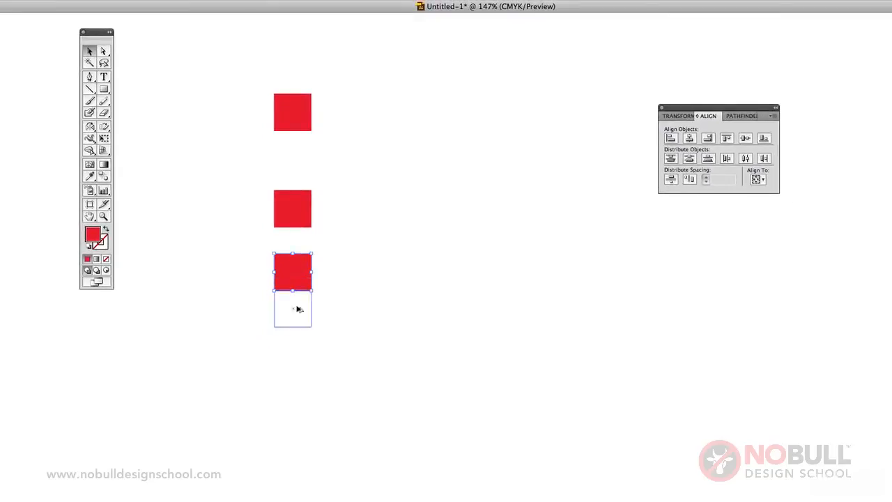
pyautogui.moveTo(294, 380)
pyautogui.mouseDown()
pyautogui.moveTo(304, 384)
pyautogui.moveTo(294, 380)
pyautogui.mouseUp()
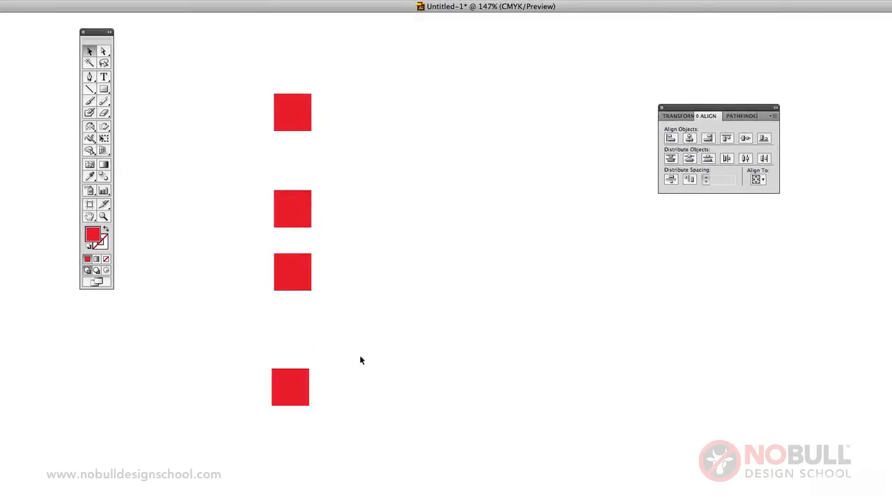
# Align all four squares in the column on their horizontal centers and deselect them
pyautogui.moveTo(263, 75); pyautogui.dragTo(352, 459)
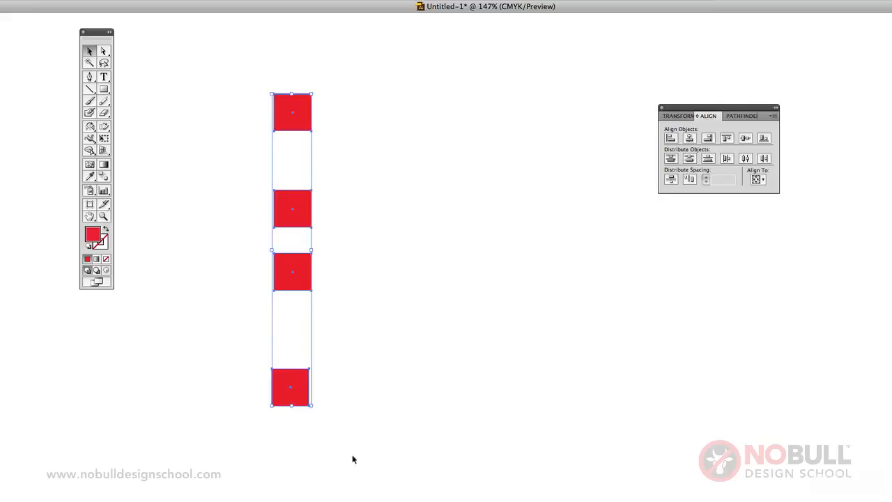
pyautogui.click(691, 139)
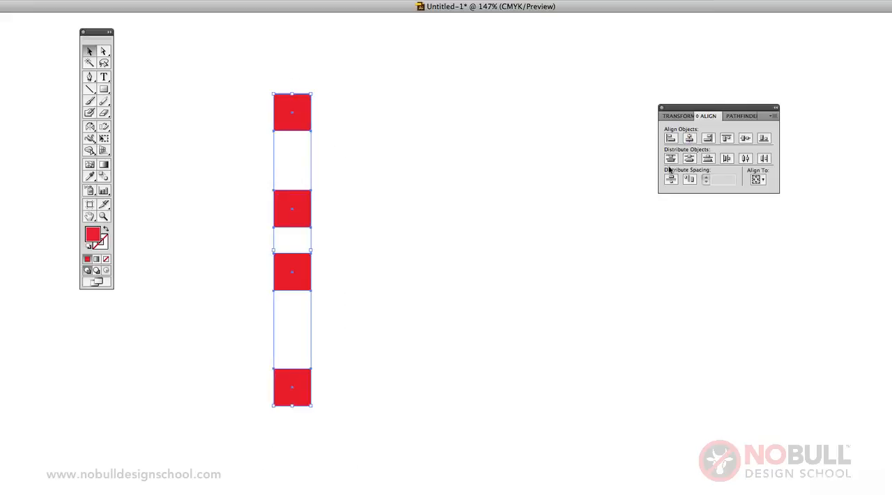
pyautogui.click(303, 147)
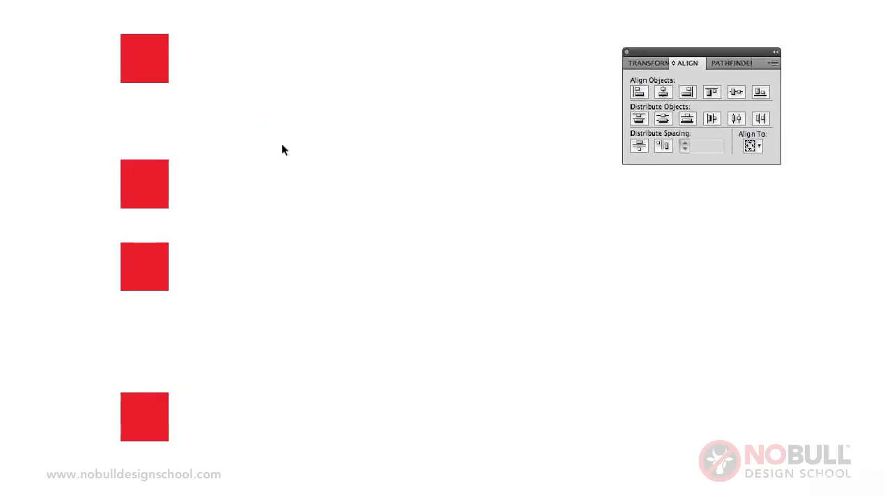
# Space the four squares evenly down the column by distributing their vertical centers, and deselect them
pyautogui.moveTo(73, 11); pyautogui.dragTo(212, 457)
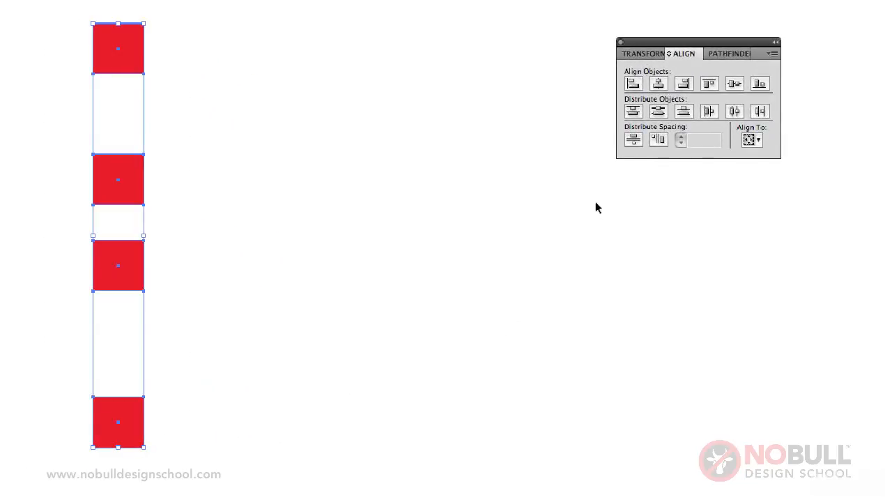
pyautogui.click(658, 113)
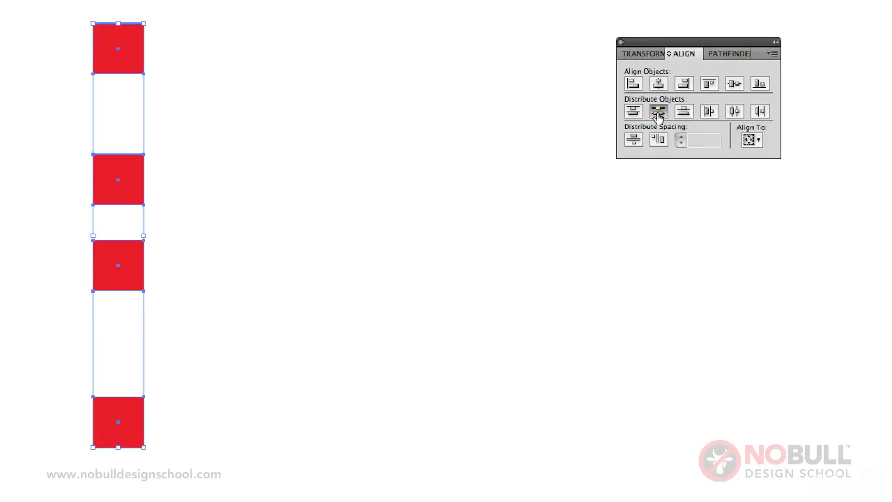
pyautogui.click(468, 126)
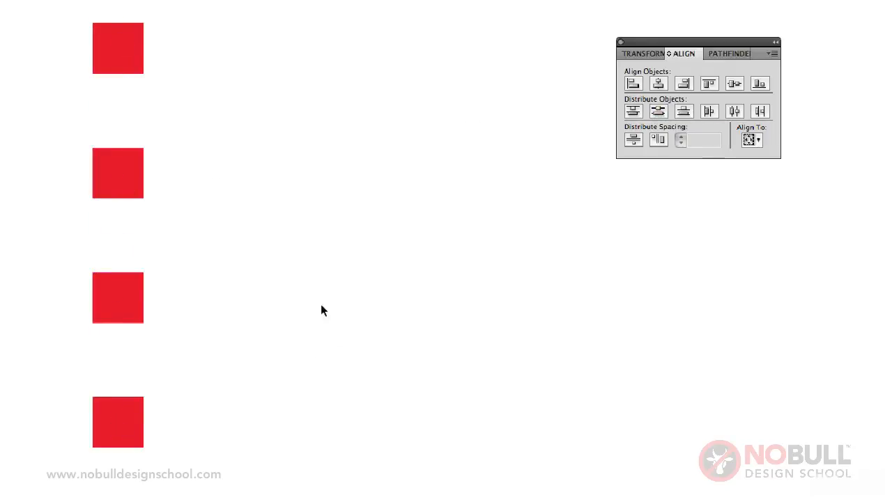
# Rearrange the four squares into a rough horizontal row with uneven heights and gaps
pyautogui.moveTo(120, 183); pyautogui.dragTo(281, 107)
pyautogui.moveTo(120, 52); pyautogui.dragTo(64, 167)
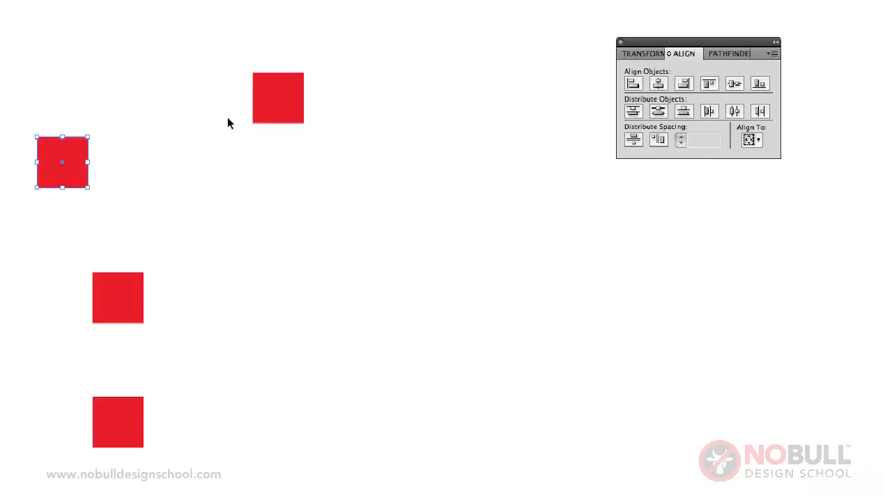
pyautogui.moveTo(267, 105); pyautogui.dragTo(172, 152)
pyautogui.moveTo(142, 283); pyautogui.dragTo(299, 180)
pyautogui.moveTo(124, 414); pyautogui.dragTo(440, 135)
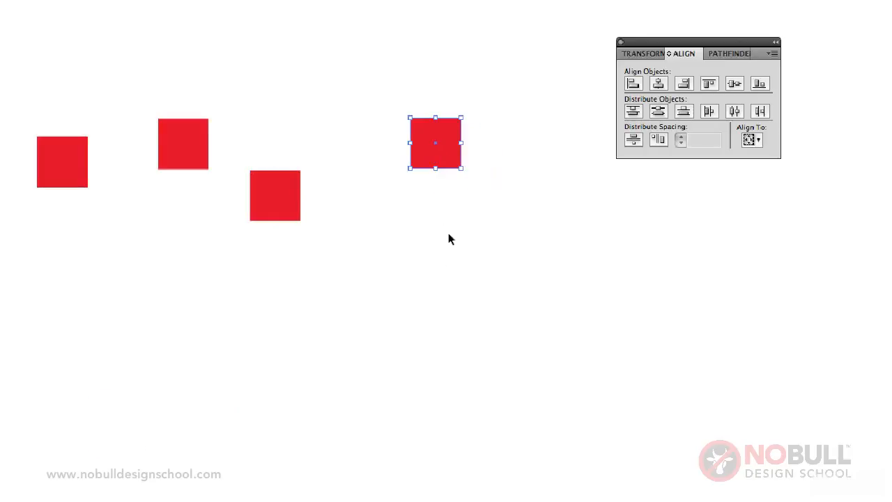
pyautogui.click(448, 232)
# Align the four squares in the row on their vertical centers and deselect them
pyautogui.moveTo(2, 20); pyautogui.dragTo(469, 258)
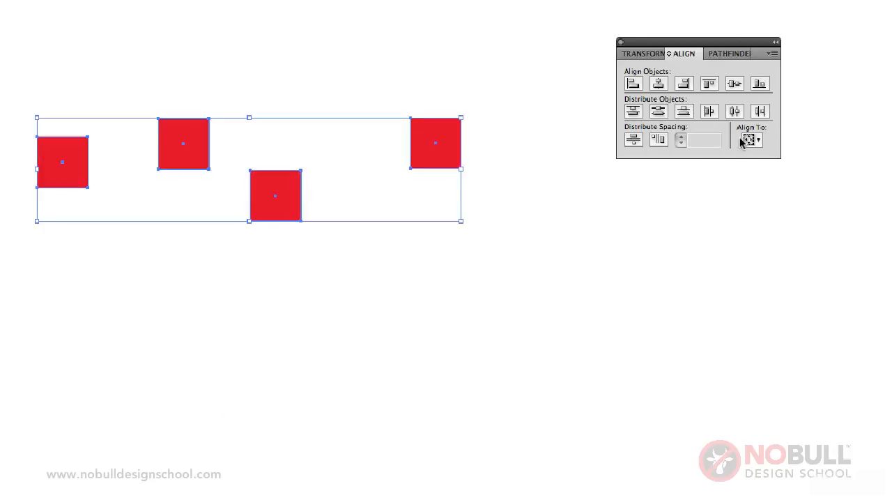
pyautogui.click(734, 84)
pyautogui.click(623, 203)
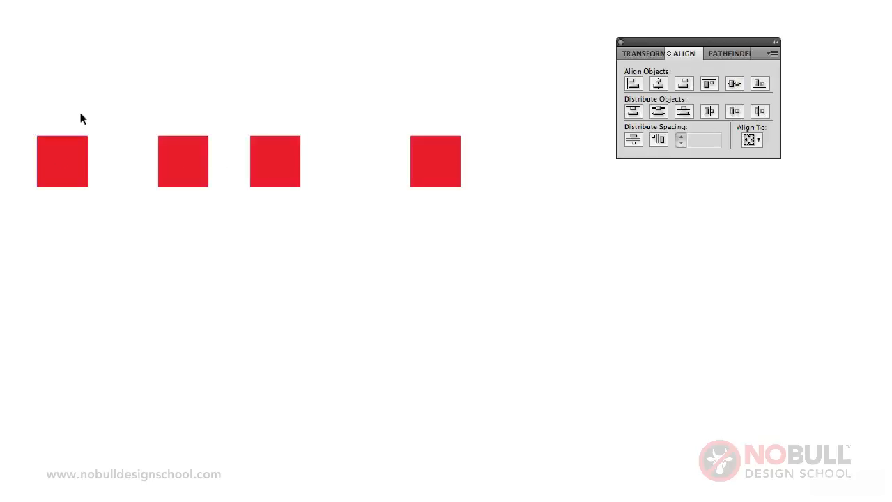
# Space the four squares evenly along the row by distributing their horizontal centers, and deselect them
pyautogui.moveTo(32, 102); pyautogui.dragTo(481, 244)
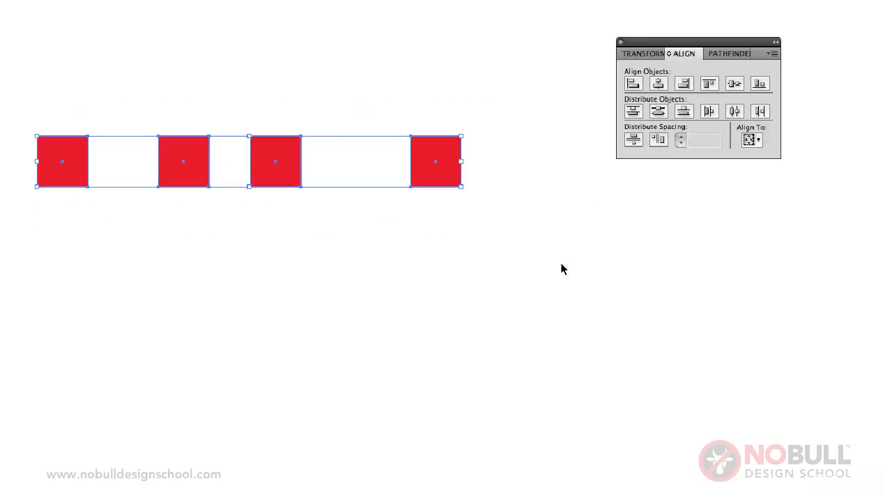
pyautogui.click(735, 113)
pyautogui.click(687, 306)
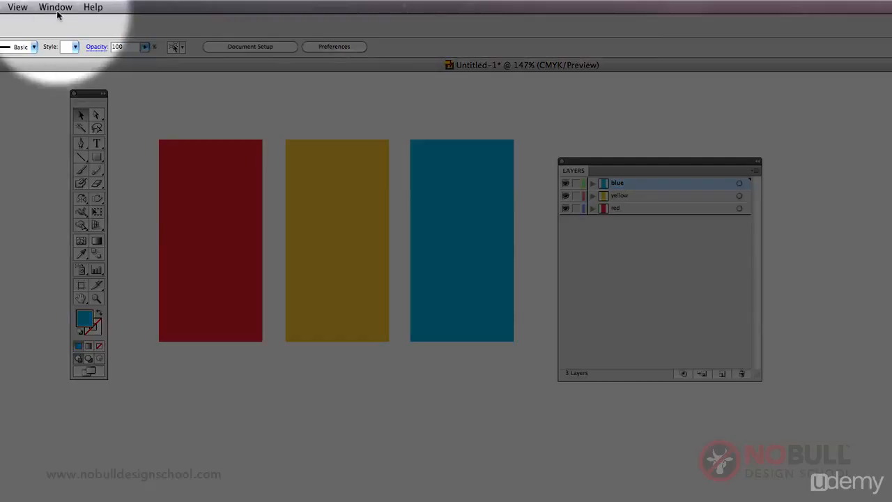
pyautogui.click(54, 6)
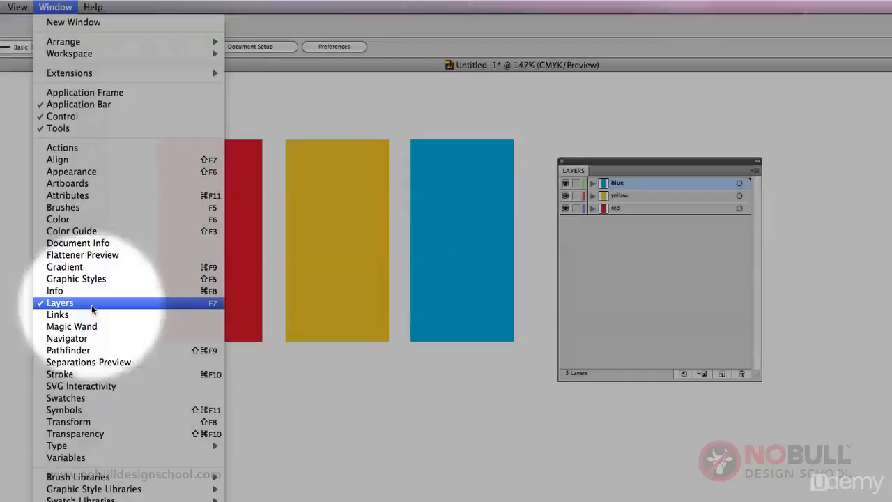
pyautogui.click(699, 19)
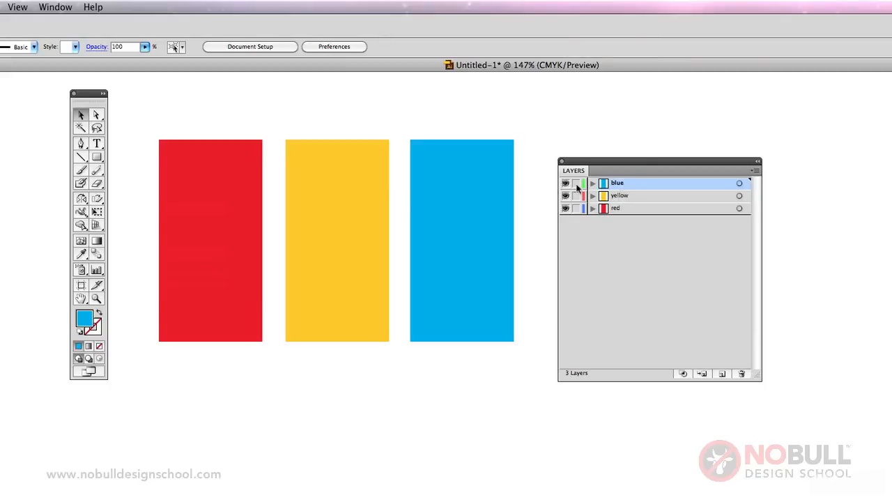
# Move the blue rectangle over the lower inner parts of the red and yellow rectangles, and deselect it
pyautogui.click(479, 239)
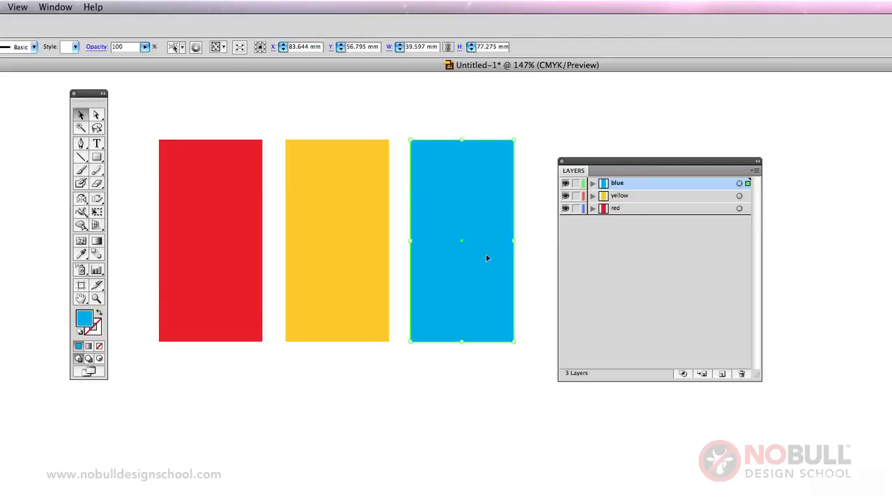
pyautogui.moveTo(487, 258); pyautogui.dragTo(309, 327)
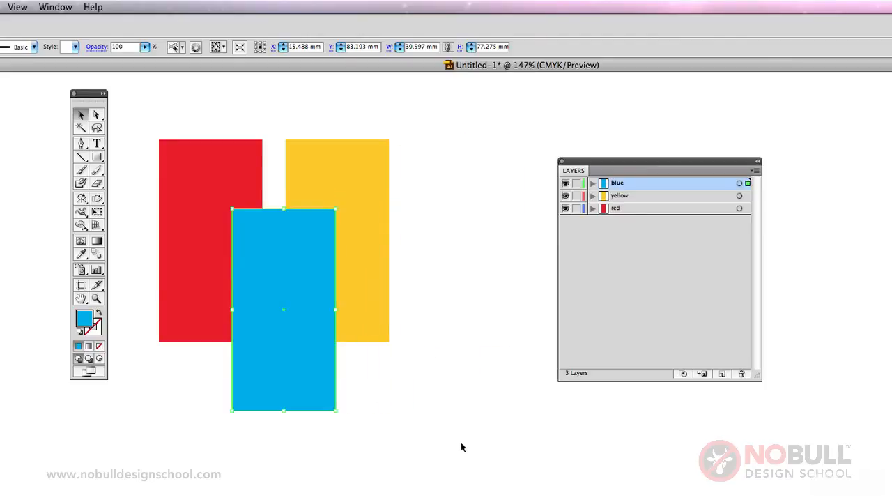
pyautogui.click(465, 282)
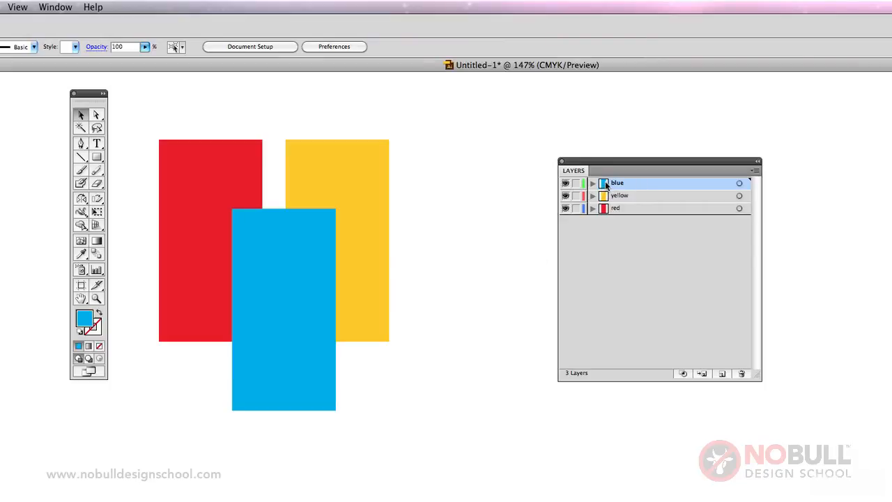
# Move the blue layer below the red layer in the stacking order and lock the yellow layer
pyautogui.moveTo(605, 183); pyautogui.dragTo(607, 216)
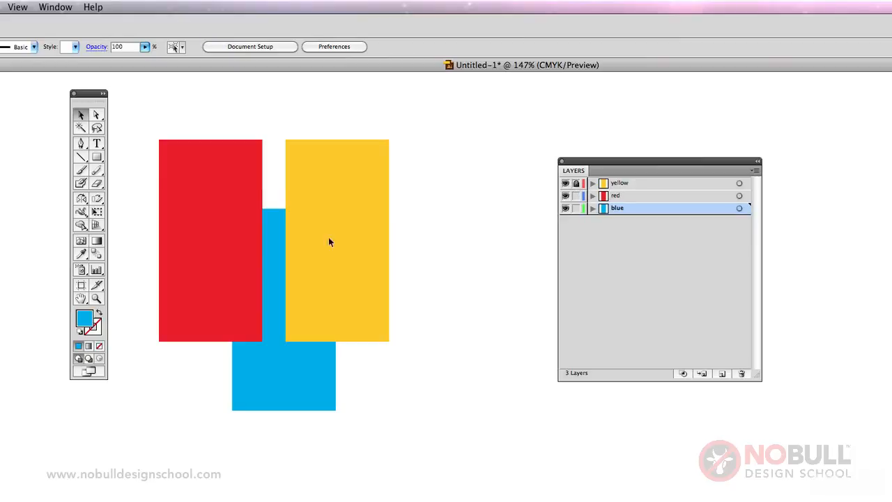
pyautogui.click(628, 182)
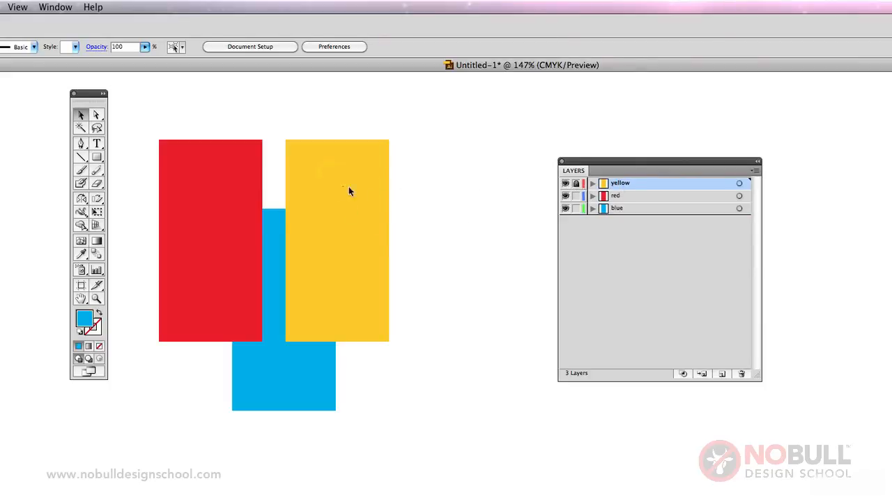
pyautogui.click(331, 214)
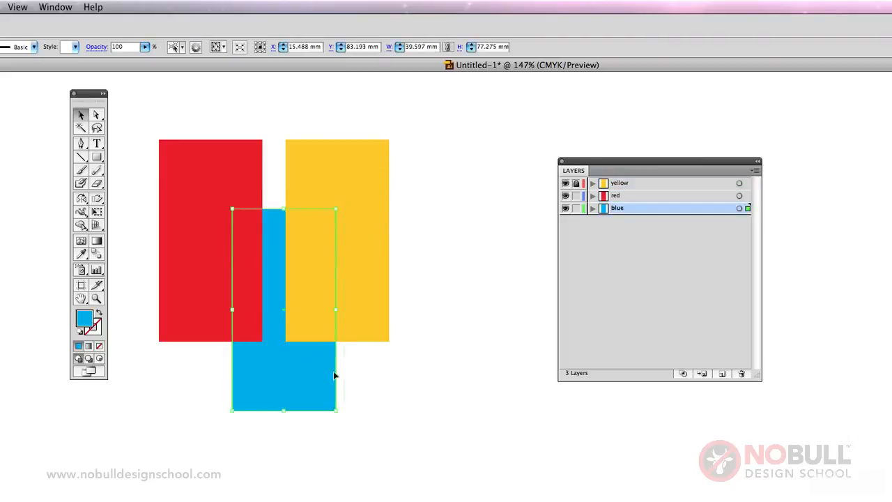
# Shift the red rectangle downward and reposition the blue rectangle so it sits slightly lower behind the red and yellow ones
pyautogui.moveTo(333, 370); pyautogui.dragTo(367, 390)
pyautogui.click(465, 377)
pyautogui.moveTo(221, 262); pyautogui.dragTo(224, 315)
pyautogui.click(399, 395)
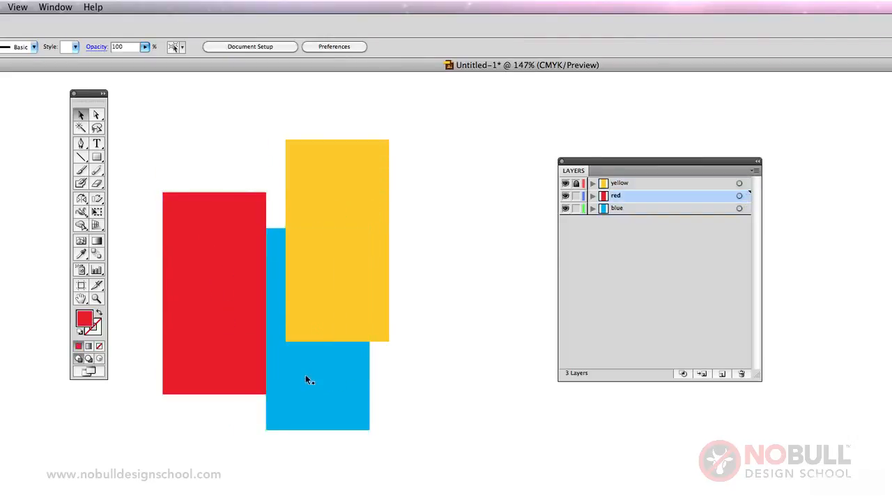
pyautogui.moveTo(305, 374); pyautogui.dragTo(263, 372)
pyautogui.click(343, 151)
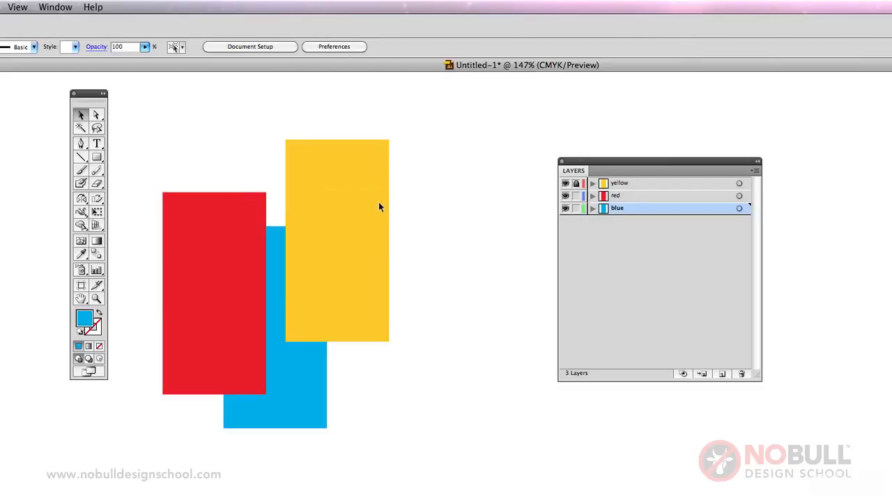
# Hide the red and blue layers in turn and show them again
pyautogui.click(565, 195)
pyautogui.click(565, 196)
pyautogui.click(565, 196)
pyautogui.click(565, 196)
pyautogui.click(566, 195)
pyautogui.click(565, 196)
# Create a new layer named green above the yellow layer
pyautogui.click(659, 183)
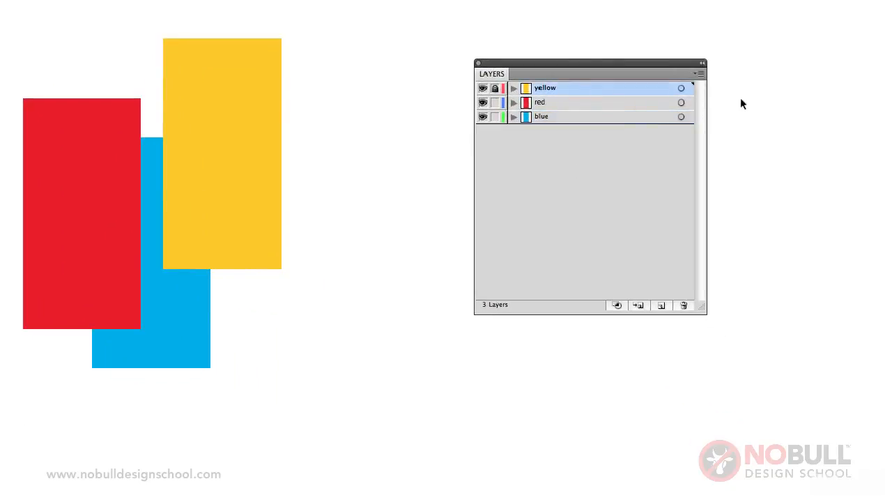
pyautogui.click(698, 74)
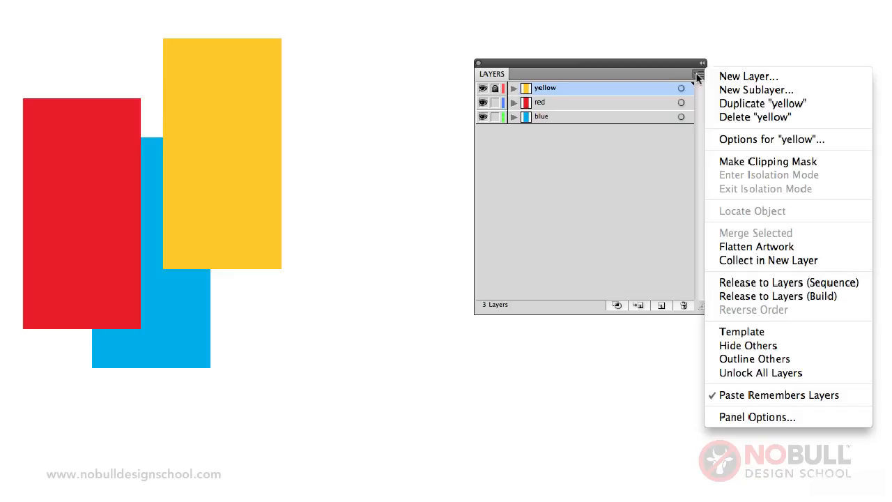
pyautogui.click(747, 78)
pyautogui.write('gre')
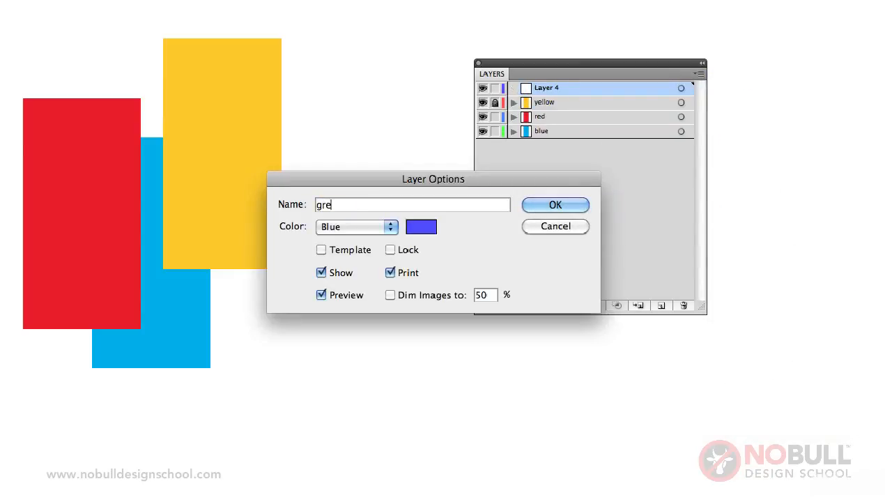
pyautogui.write('en')
pyautogui.click(535, 203)
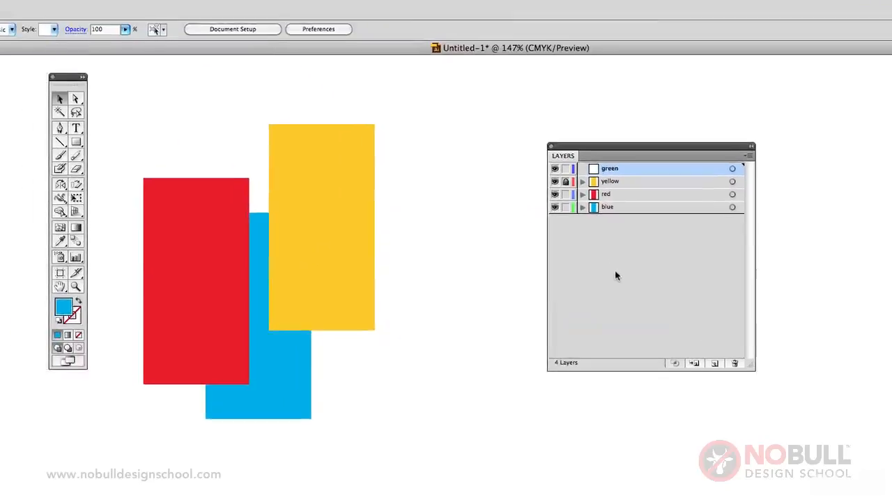
# Draw a horizontal rectangle about 64 by 24 mm overlapping the yellow one and fill it green by setting yellow to 100%
pyautogui.click(77, 142)
pyautogui.moveTo(346, 183); pyautogui.dragTo(515, 247)
pyautogui.doubleClick(87, 312)
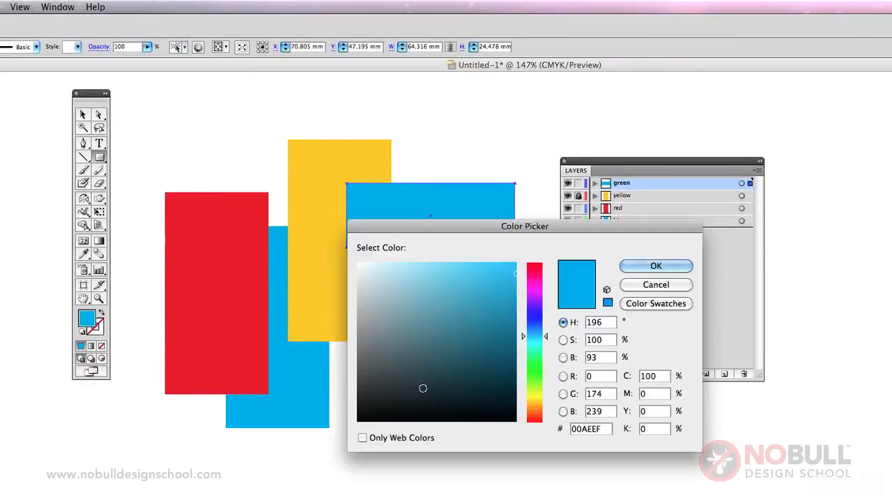
pyautogui.doubleClick(653, 409)
pyautogui.write('100')
pyautogui.click(655, 265)
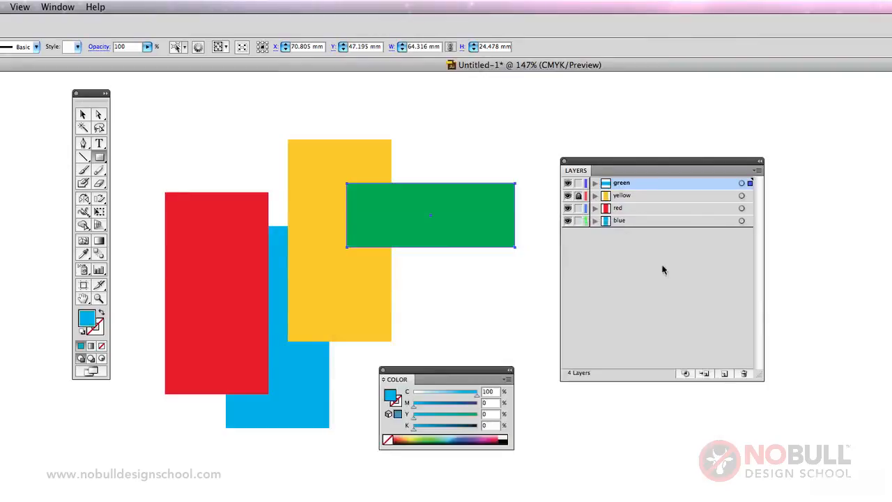
pyautogui.moveTo(469, 365); pyautogui.dragTo(483, 393)
pyautogui.click(82, 115)
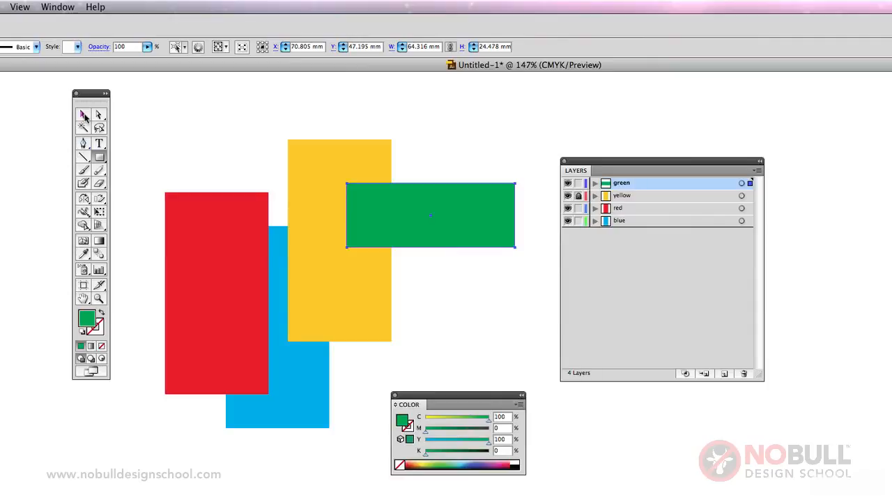
pyautogui.click(173, 116)
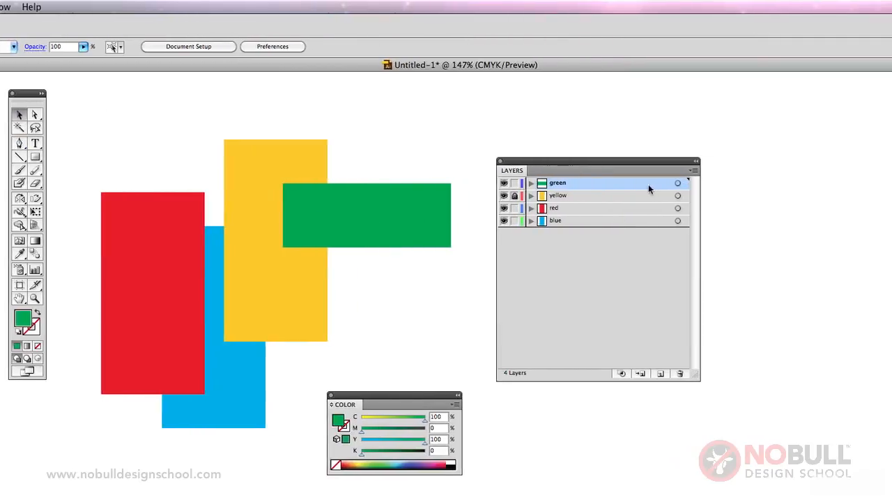
# Delete the green layer together with its artwork
pyautogui.click(692, 169)
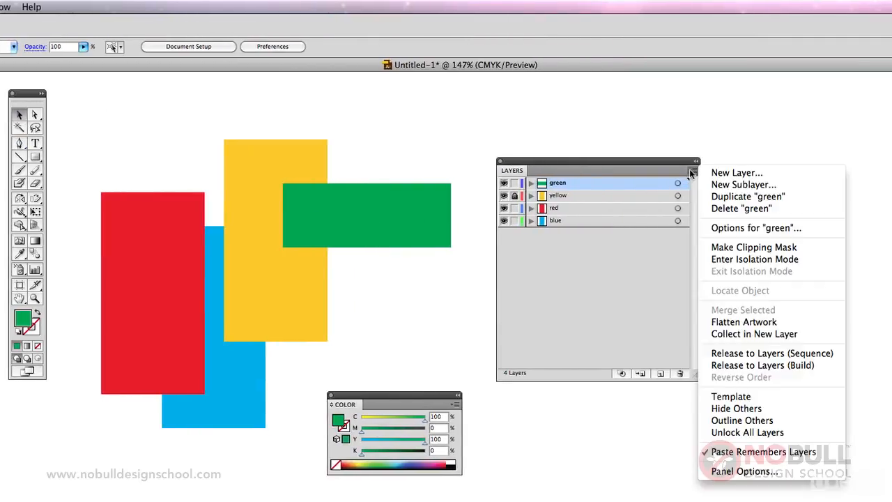
pyautogui.click(735, 208)
pyautogui.click(572, 246)
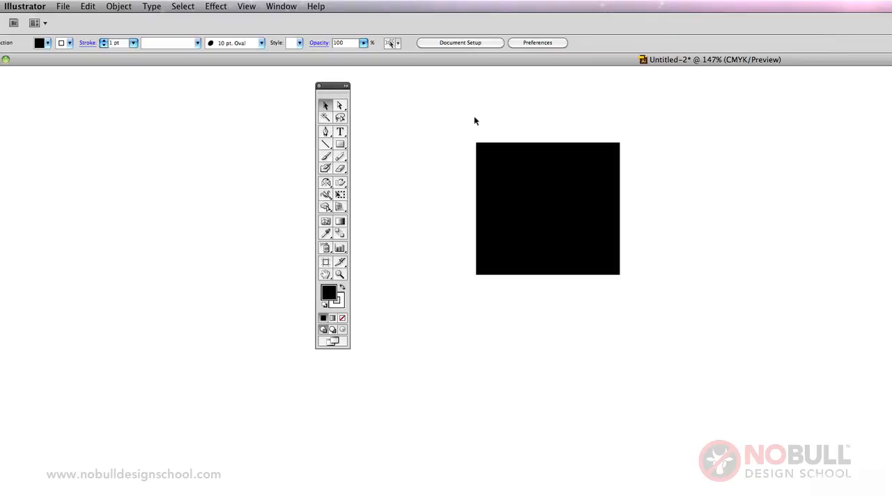
# Save the black square document under the name square in Adobe Illustrator (ai) format in the logo trace folder
pyautogui.click(64, 5)
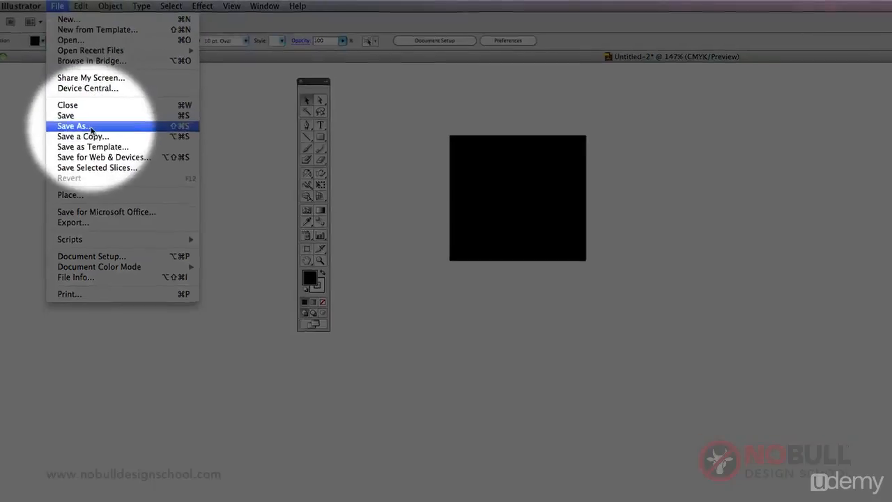
pyautogui.click(84, 132)
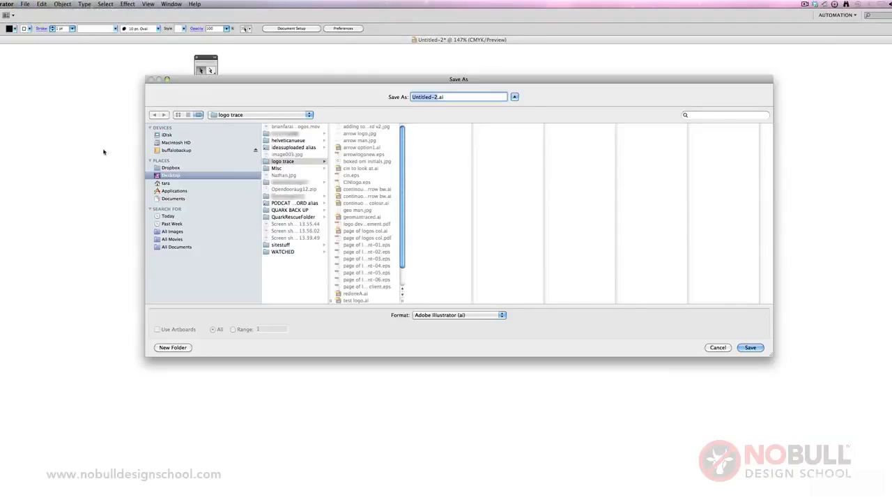
pyautogui.click(430, 316)
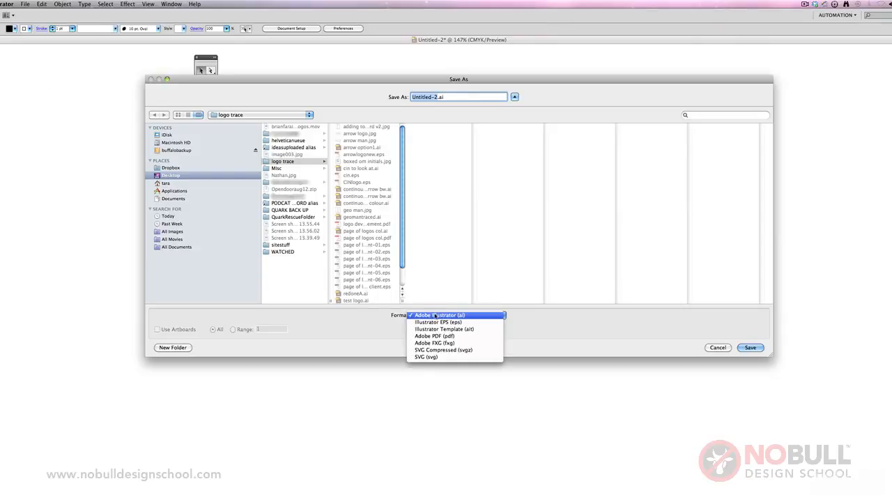
pyautogui.click(435, 315)
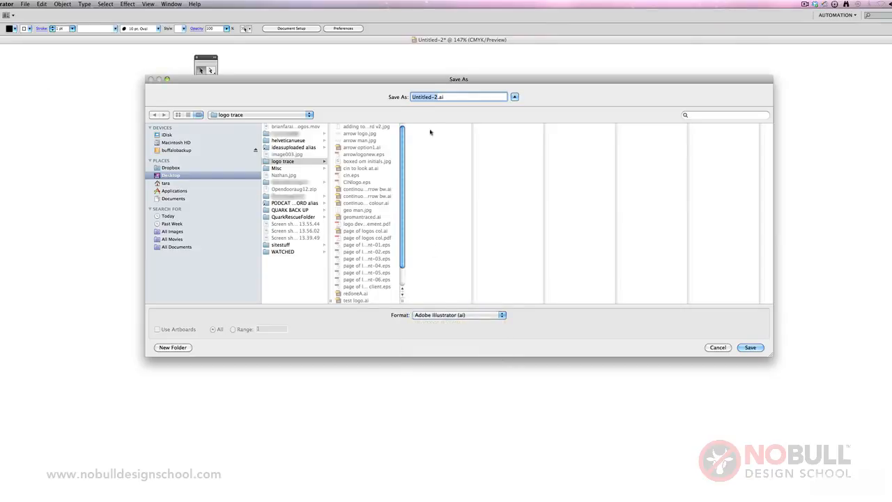
pyautogui.write('suqre')
pyautogui.press('BackSpace')
pyautogui.press('BackSpace')
pyautogui.press('BackSpace')
pyautogui.press('BackSpace')
pyautogui.write('quare')
pyautogui.click(750, 347)
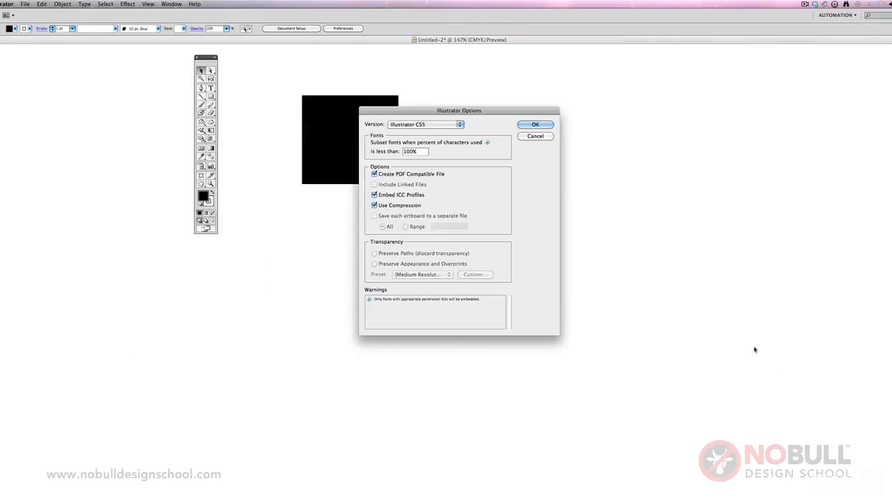
# Choose Illustrator CS5 as the file version and finish saving with the other default options
pyautogui.click(416, 124)
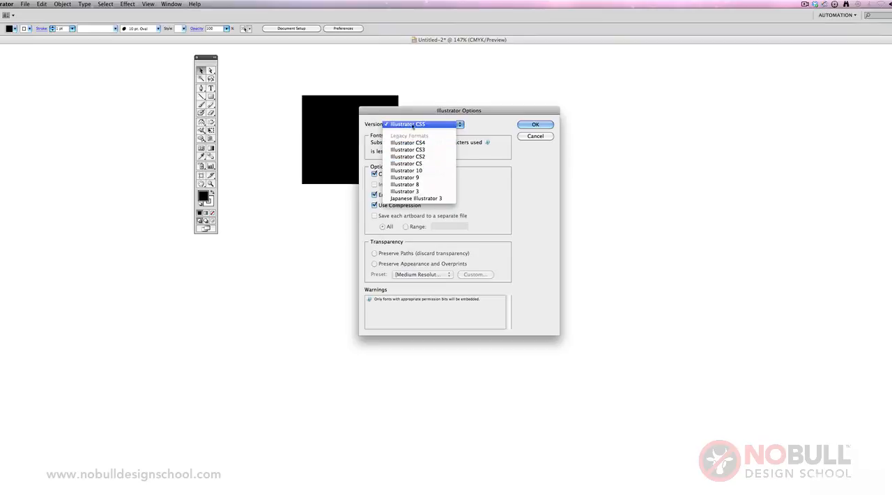
pyautogui.click(413, 124)
pyautogui.click(534, 125)
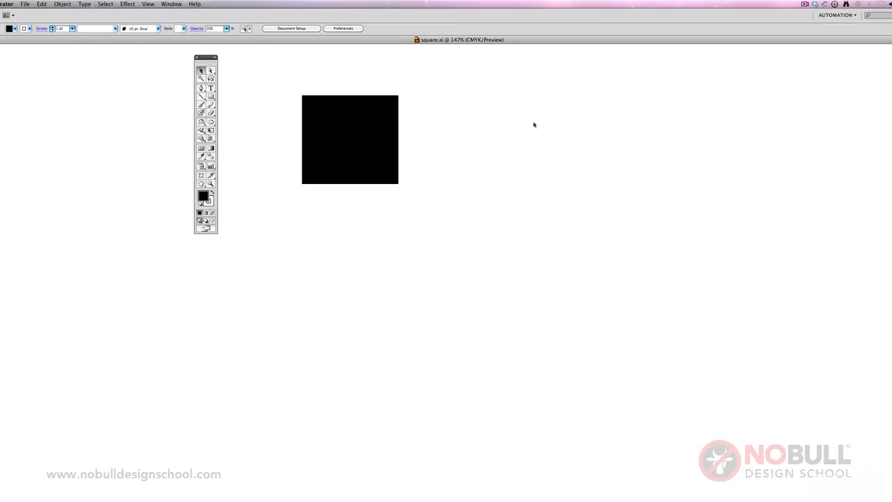
# Save the document again as square.eps in Illustrator EPS format, accepting the default EPS options
pyautogui.click(25, 4)
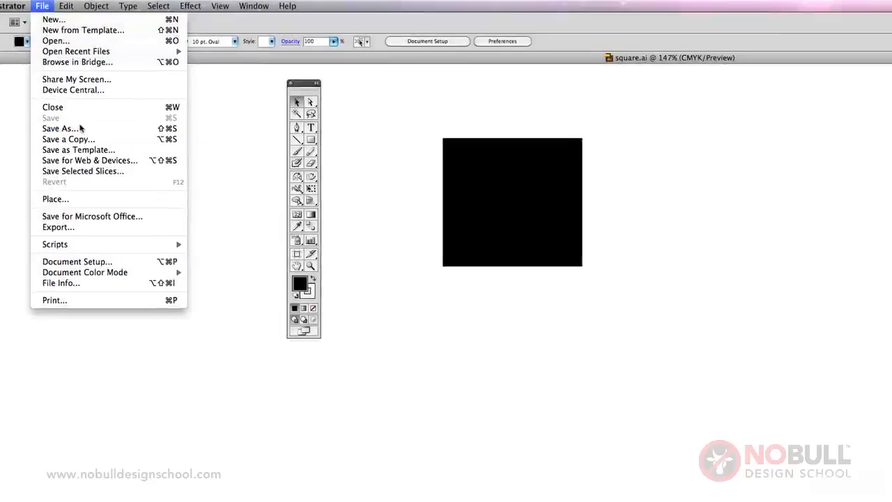
pyautogui.click(97, 133)
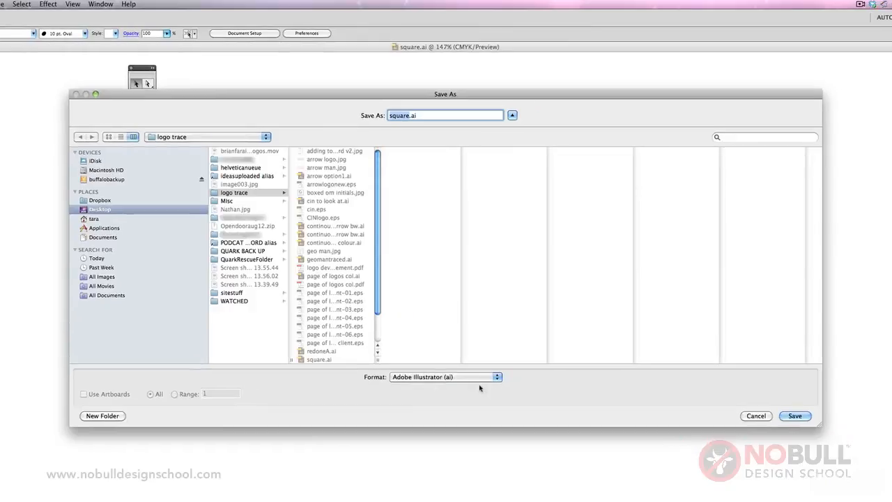
pyautogui.click(462, 380)
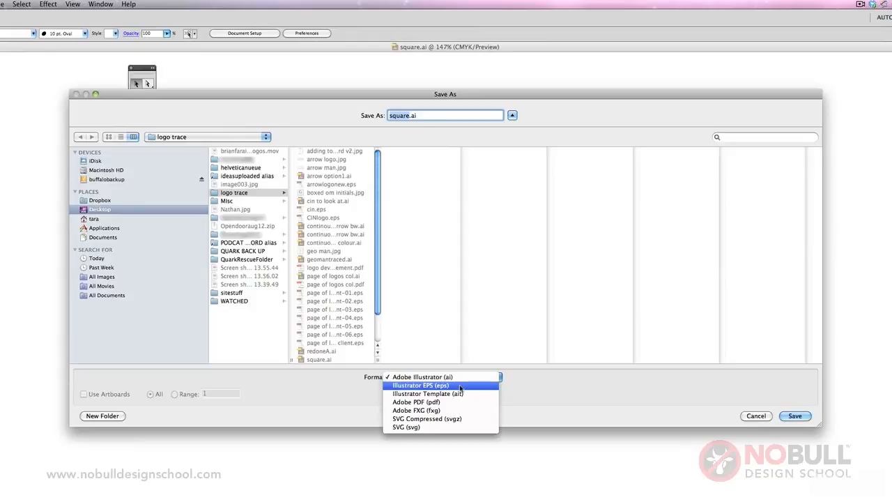
pyautogui.click(462, 387)
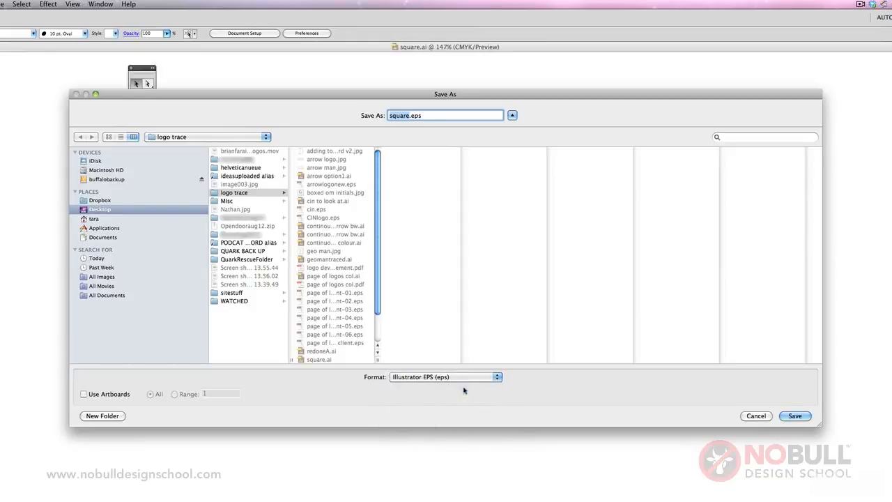
pyautogui.click(795, 415)
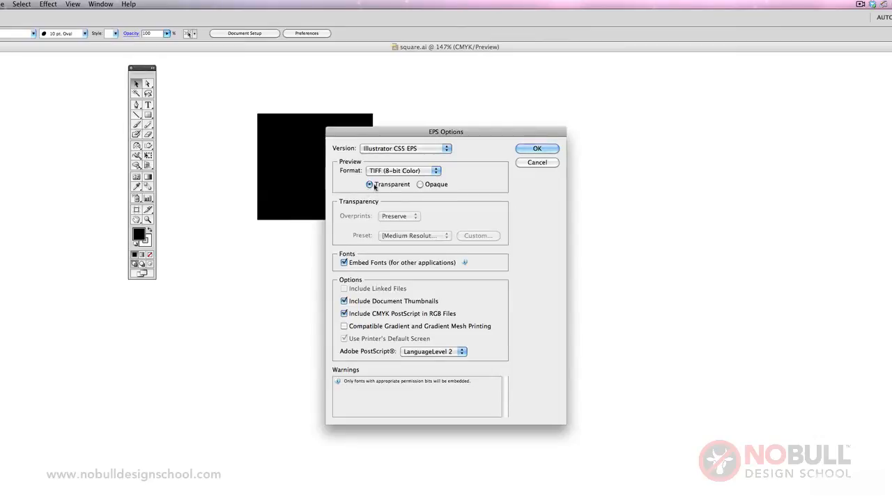
pyautogui.click(535, 149)
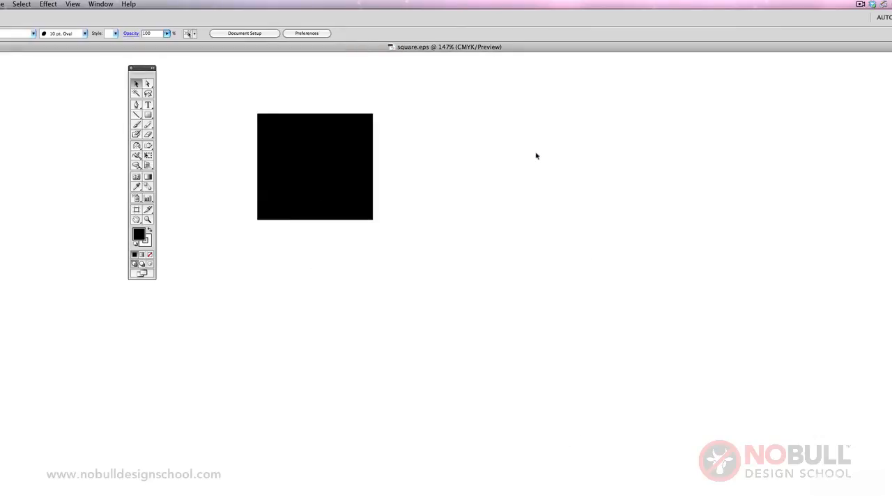